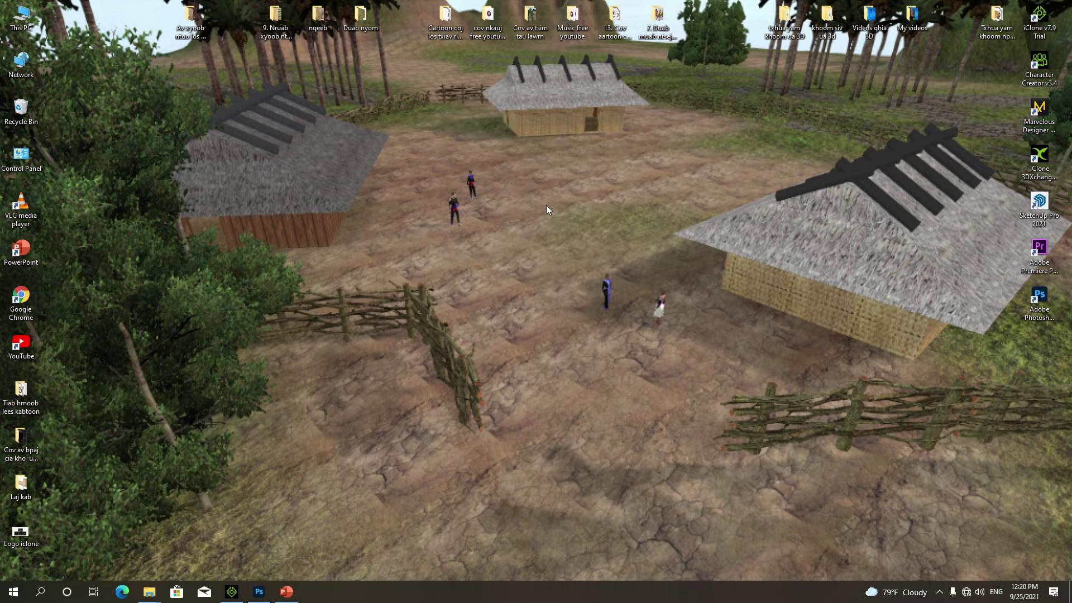
pyautogui.rightClick(530, 193)
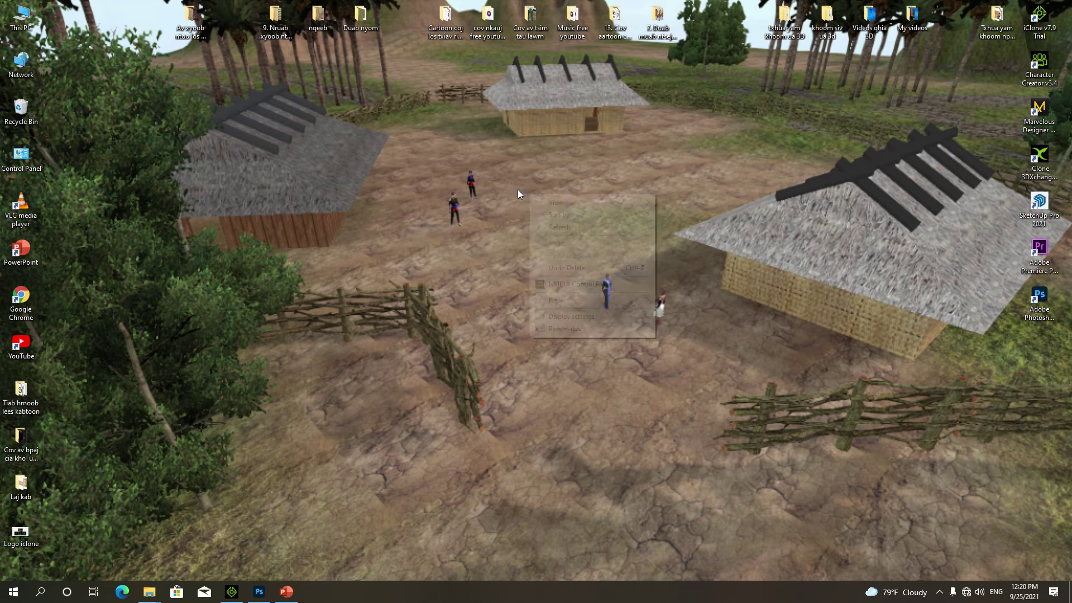
pyautogui.click(662, 141)
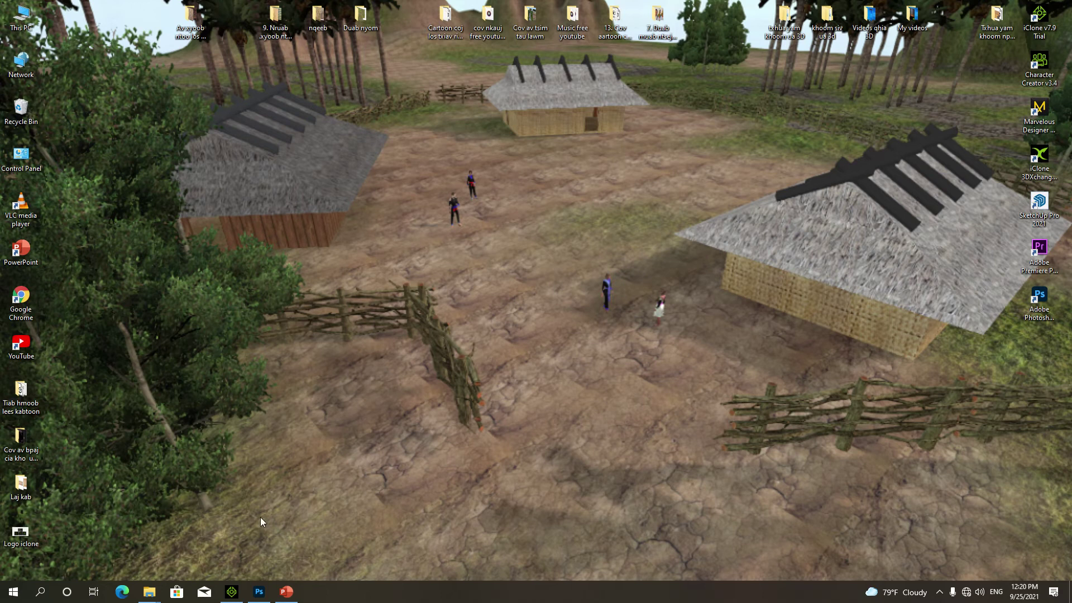
# - Switch to iClone and load the Butte terrain from the Height Map_Large templates into the scene
pyautogui.click(232, 591)
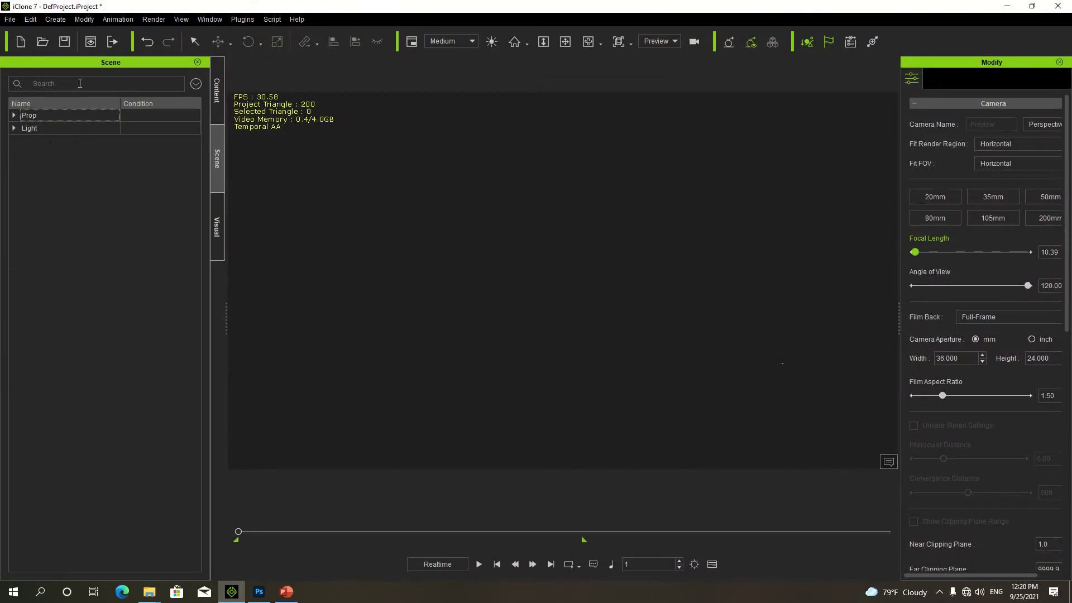
pyautogui.click(216, 92)
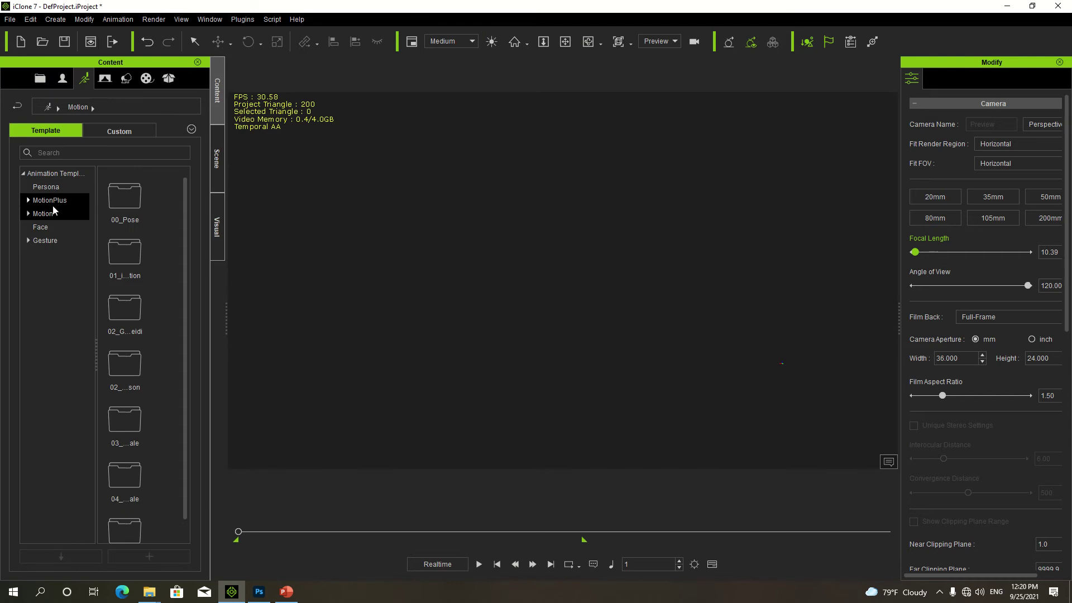
pyautogui.click(126, 78)
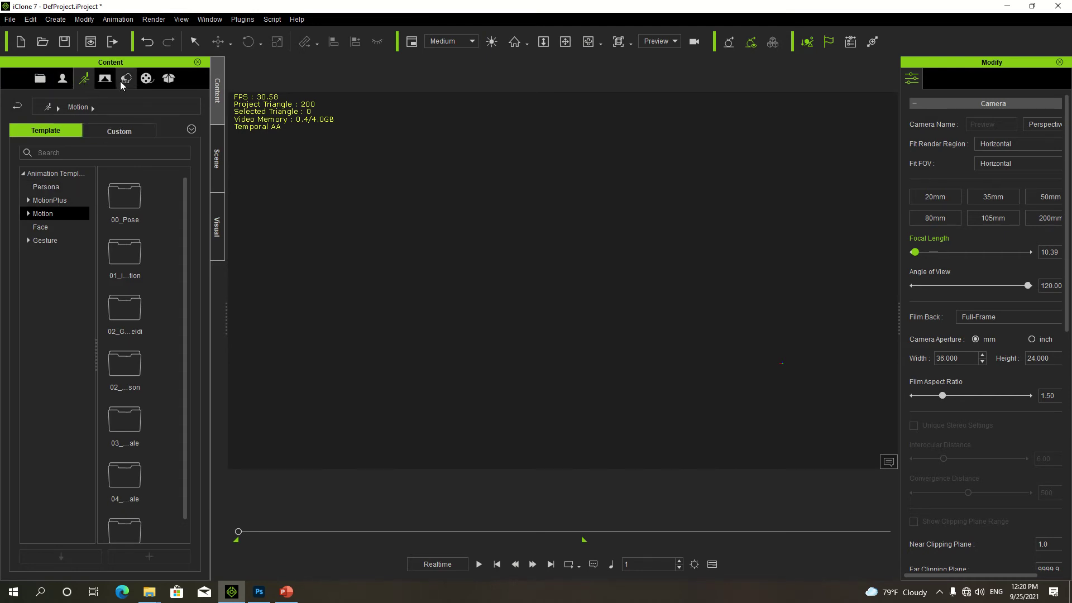
pyautogui.click(28, 240)
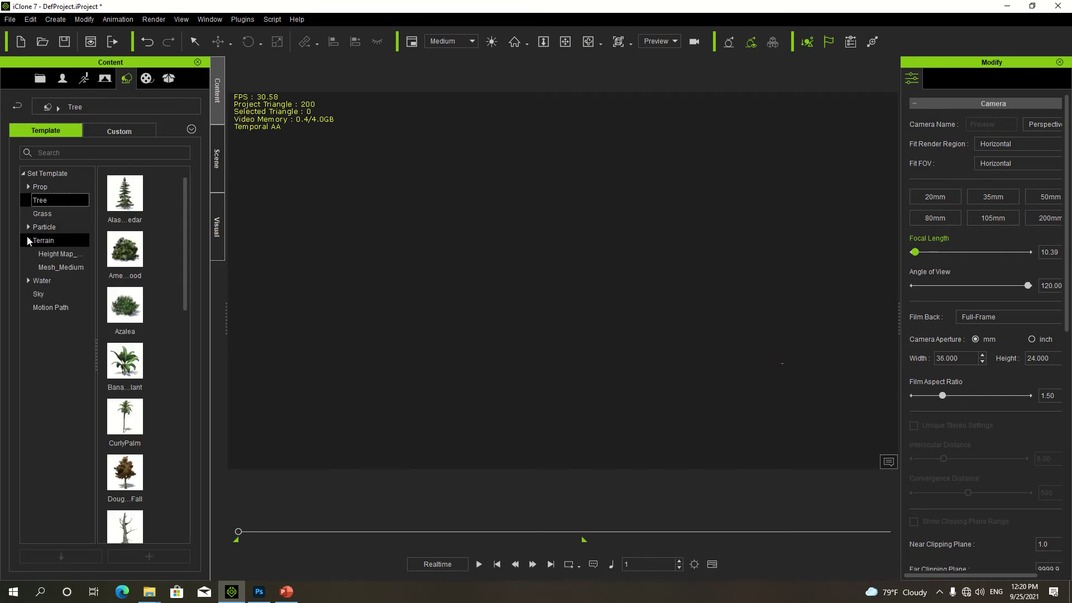
pyautogui.click(59, 255)
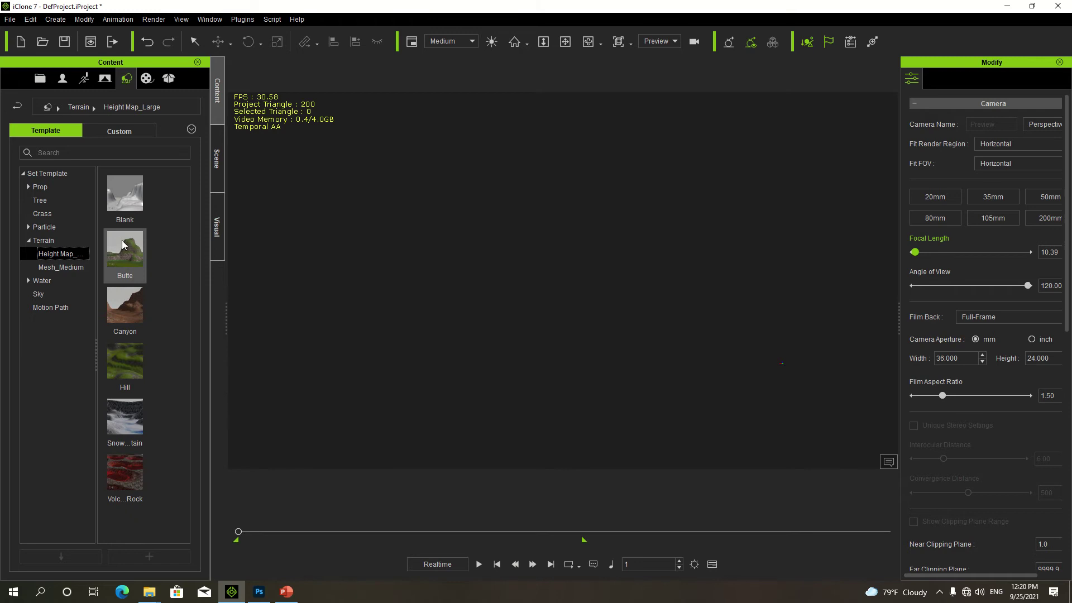
pyautogui.doubleClick(123, 244)
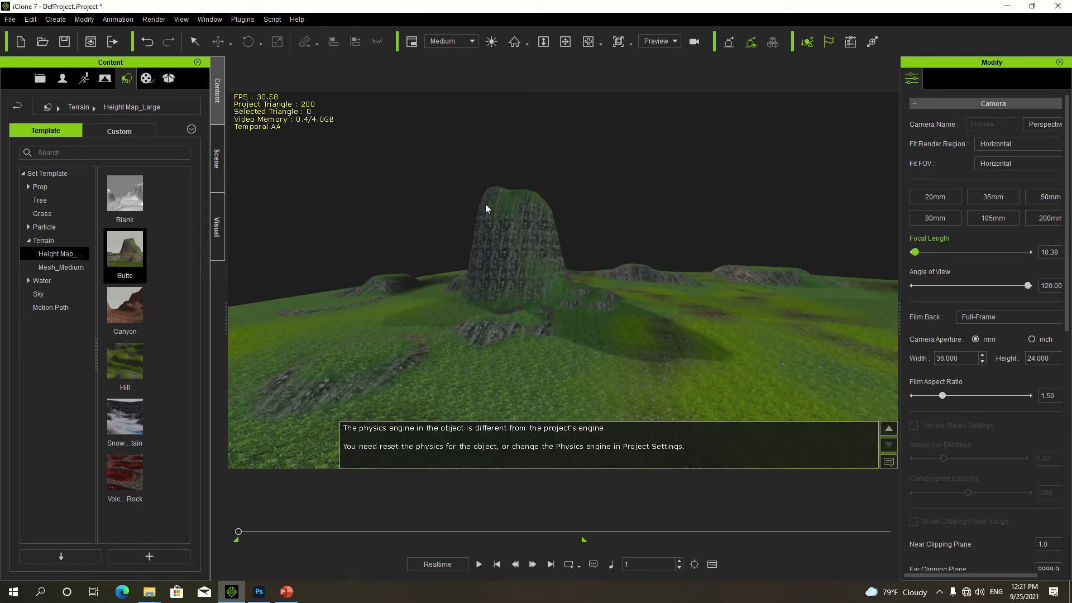
# - Replace the Butte terrain's height map with the keeeeeb image from the Pictures folder
pyautogui.click(565, 42)
pyautogui.moveTo(518, 255); pyautogui.dragTo(465, 230)
pyautogui.moveTo(553, 235); pyautogui.dragTo(527, 203)
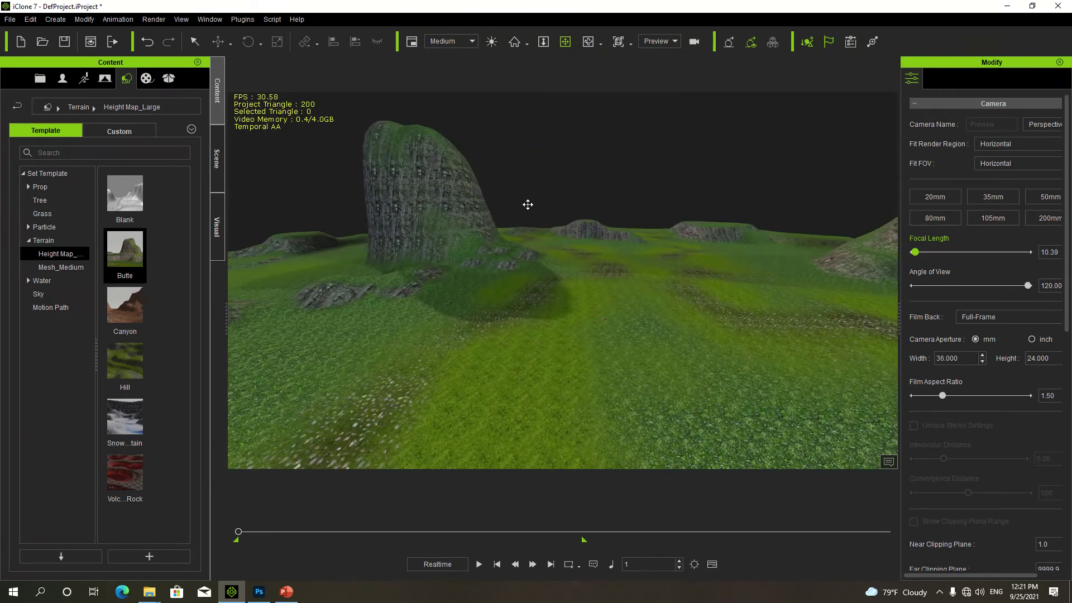
pyautogui.click(215, 161)
pyautogui.click(82, 139)
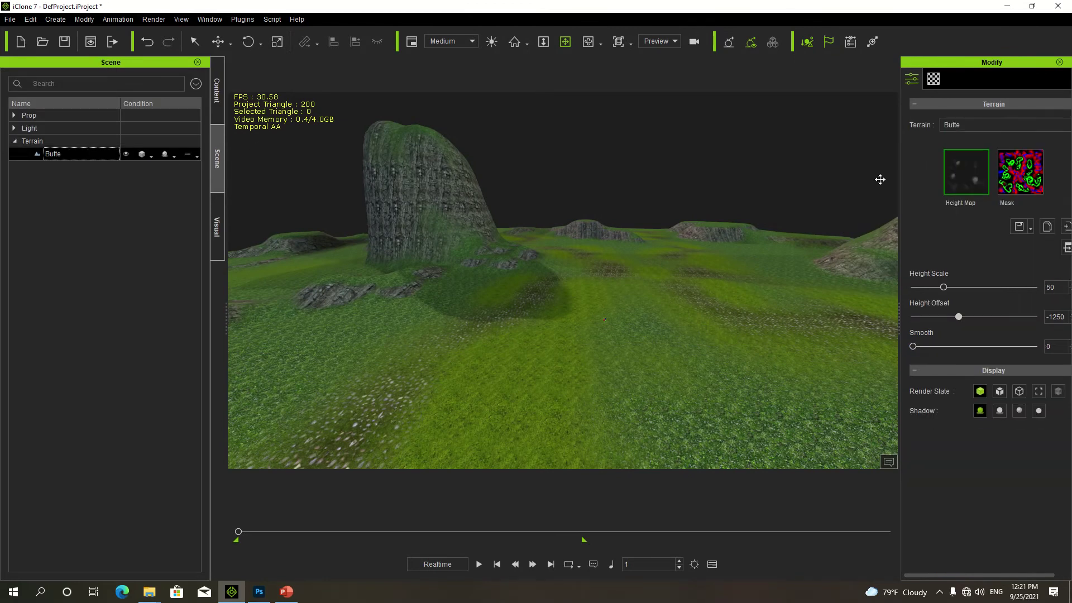
pyautogui.click(966, 172)
pyautogui.scroll(-1, 518, 159)
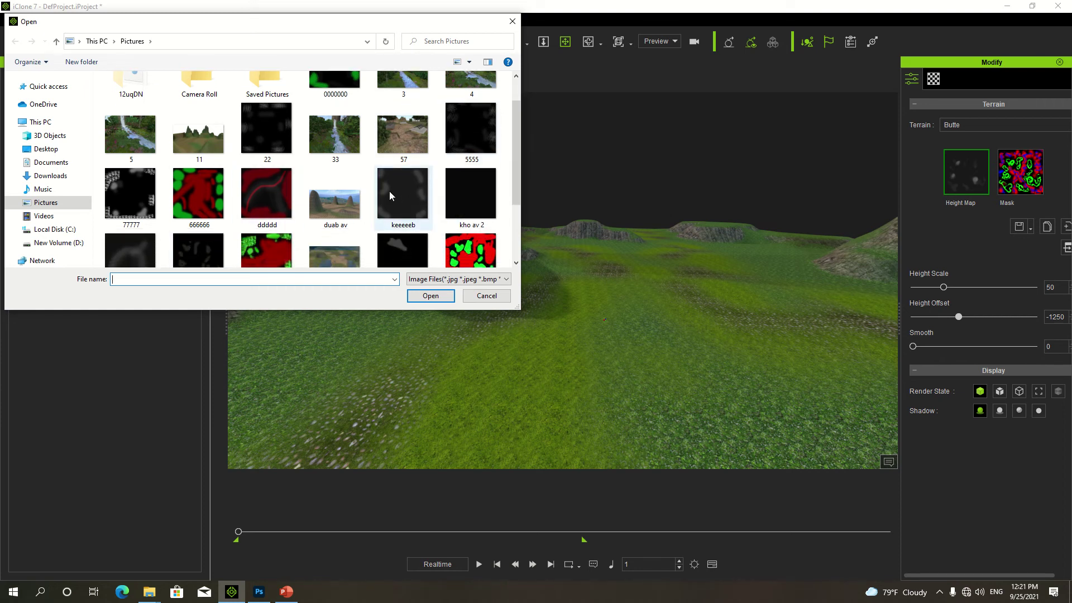
pyautogui.doubleClick(407, 187)
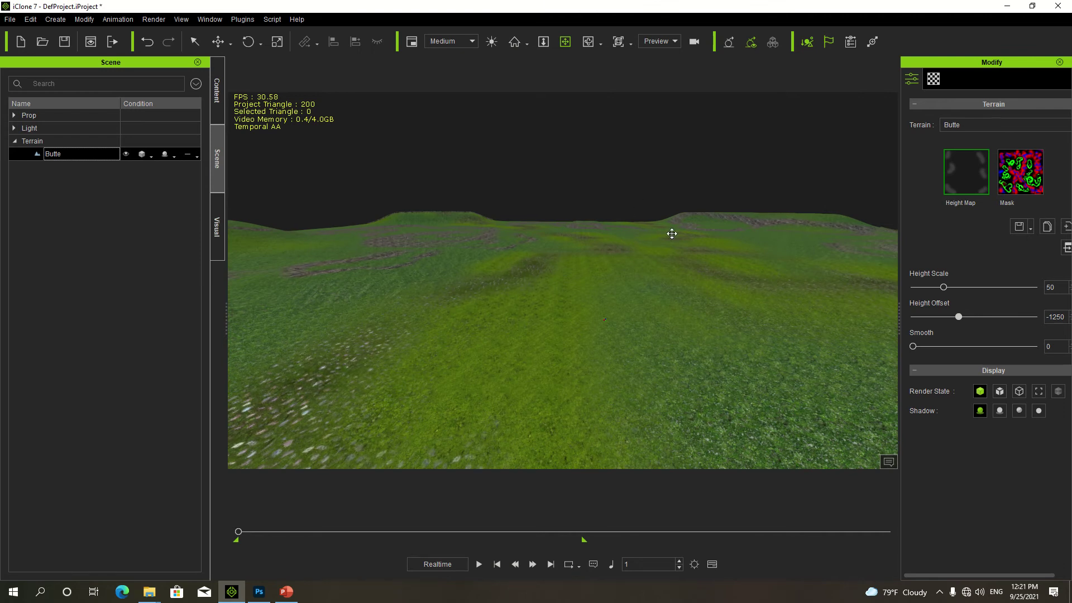
# - Set the Butte terrain's height scale to 58 and look over the reshaped hills
pyautogui.moveTo(943, 286); pyautogui.dragTo(950, 285)
pyautogui.moveTo(561, 182); pyautogui.dragTo(627, 235)
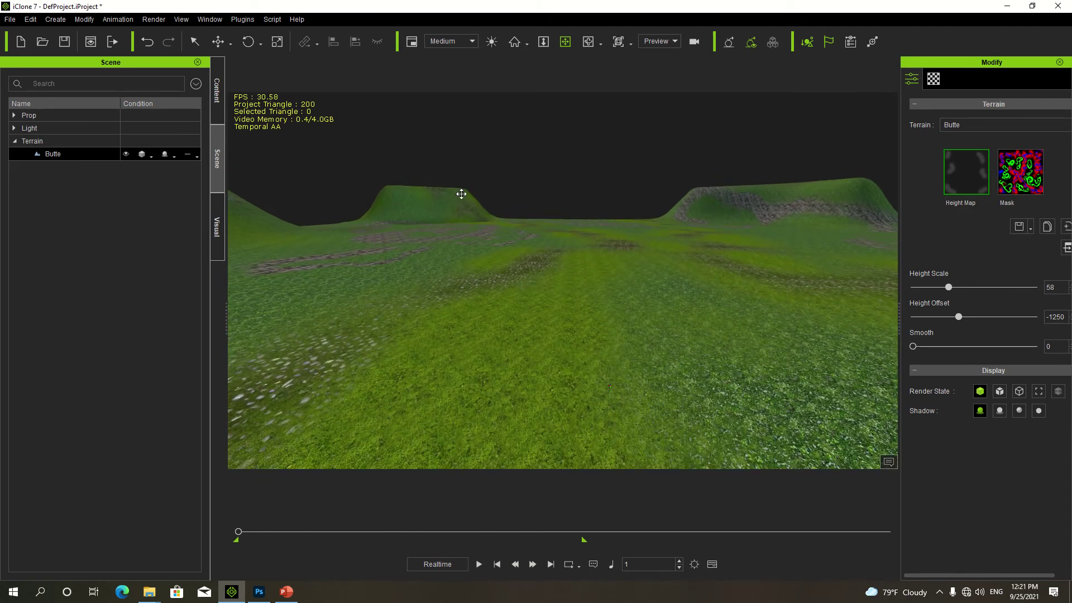
pyautogui.moveTo(461, 194); pyautogui.dragTo(661, 272)
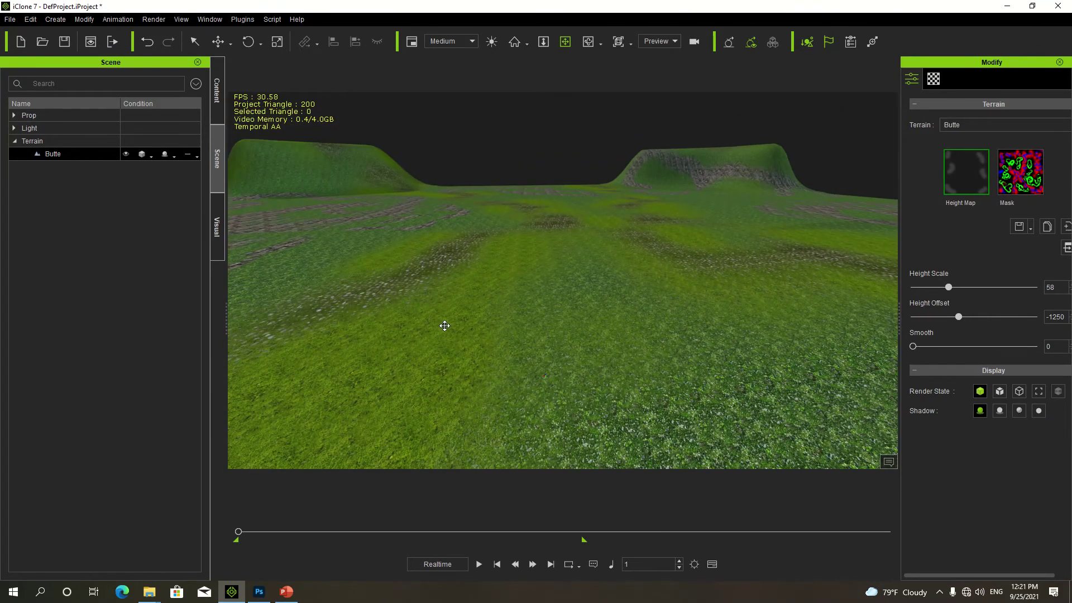
pyautogui.moveTo(445, 323); pyautogui.dragTo(632, 318)
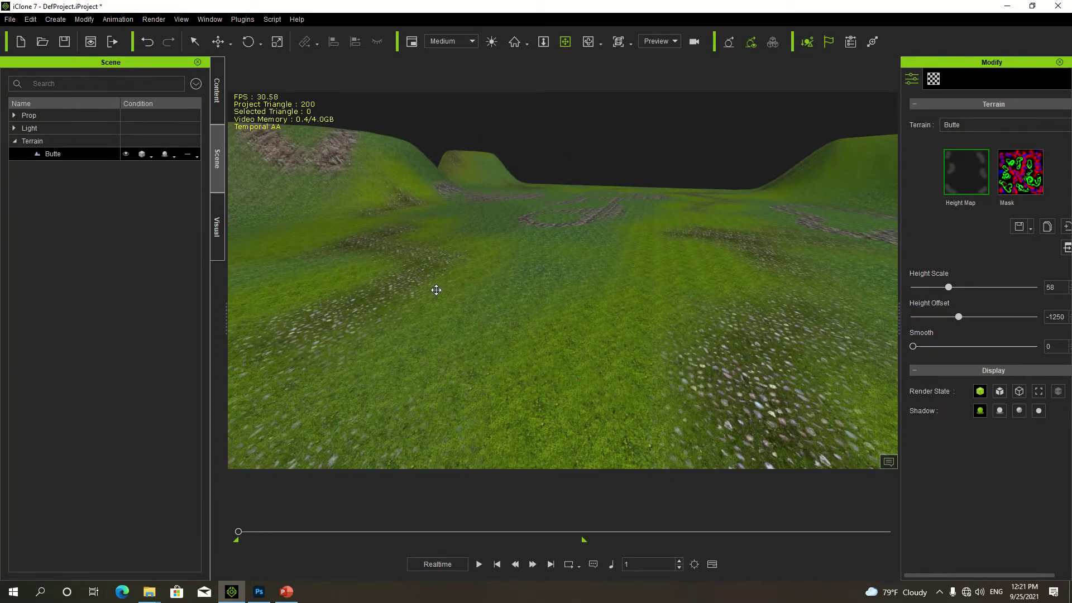
# - Add a Norway spruce from the tree templates to the grassy valley in front of the hills
pyautogui.click(217, 110)
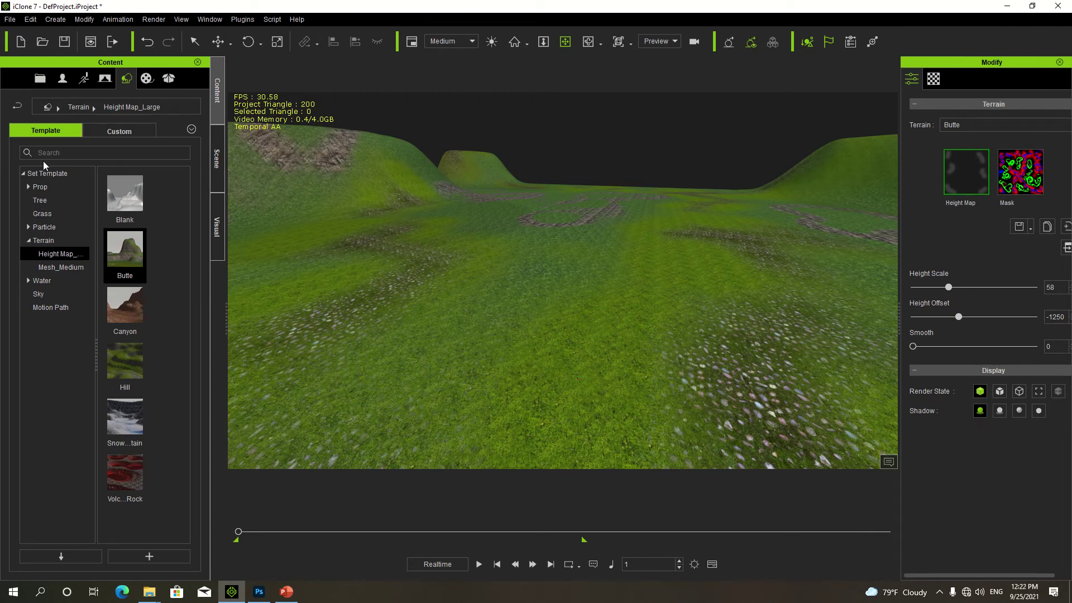
pyautogui.click(40, 202)
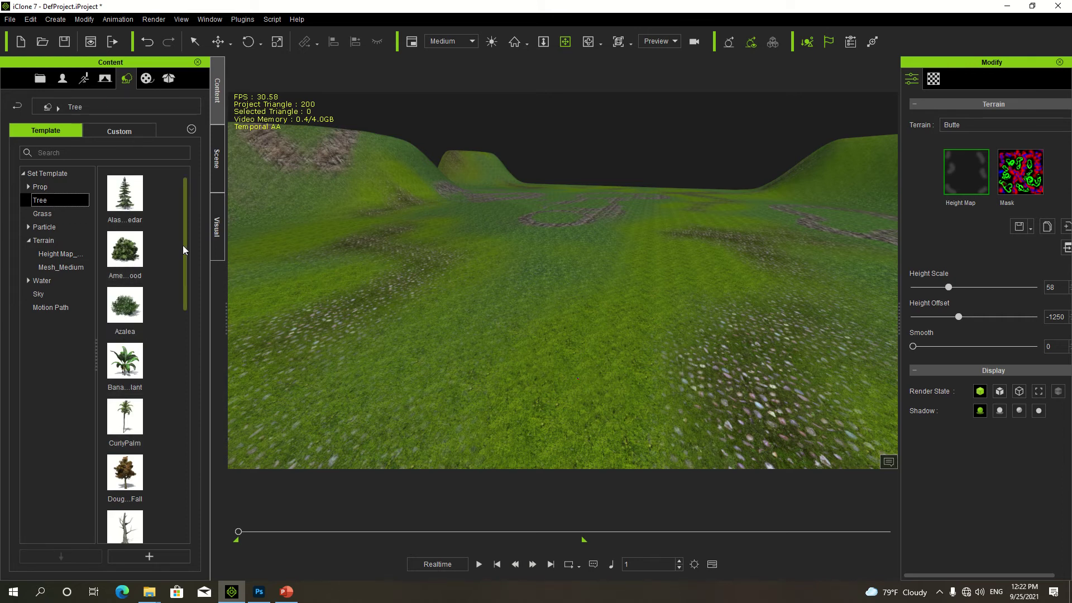
pyautogui.moveTo(183, 246); pyautogui.dragTo(186, 325)
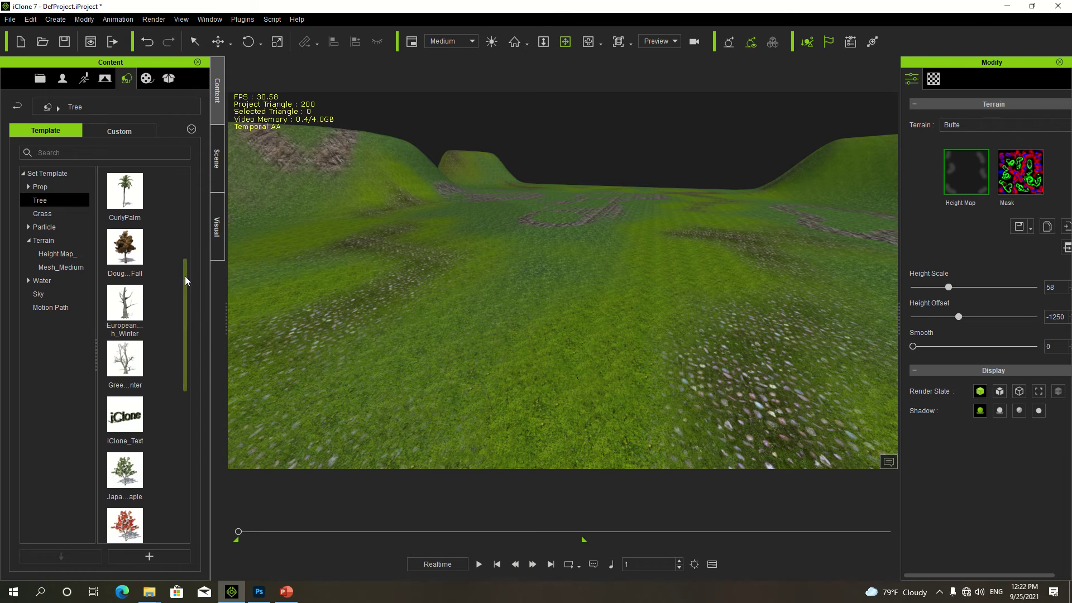
pyautogui.moveTo(186, 276); pyautogui.dragTo(175, 318)
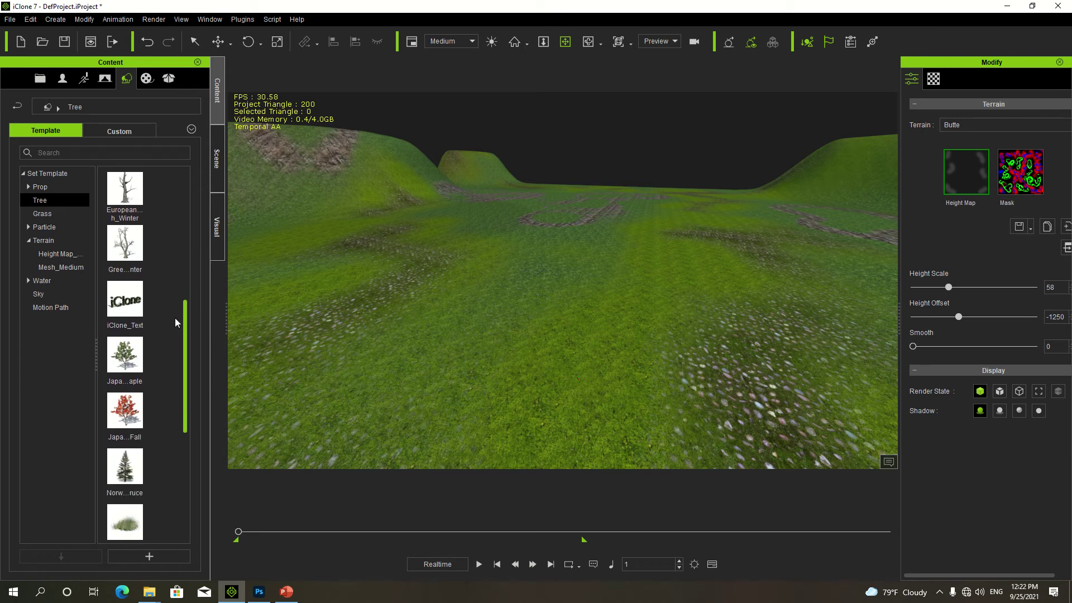
pyautogui.moveTo(122, 468); pyautogui.dragTo(461, 341)
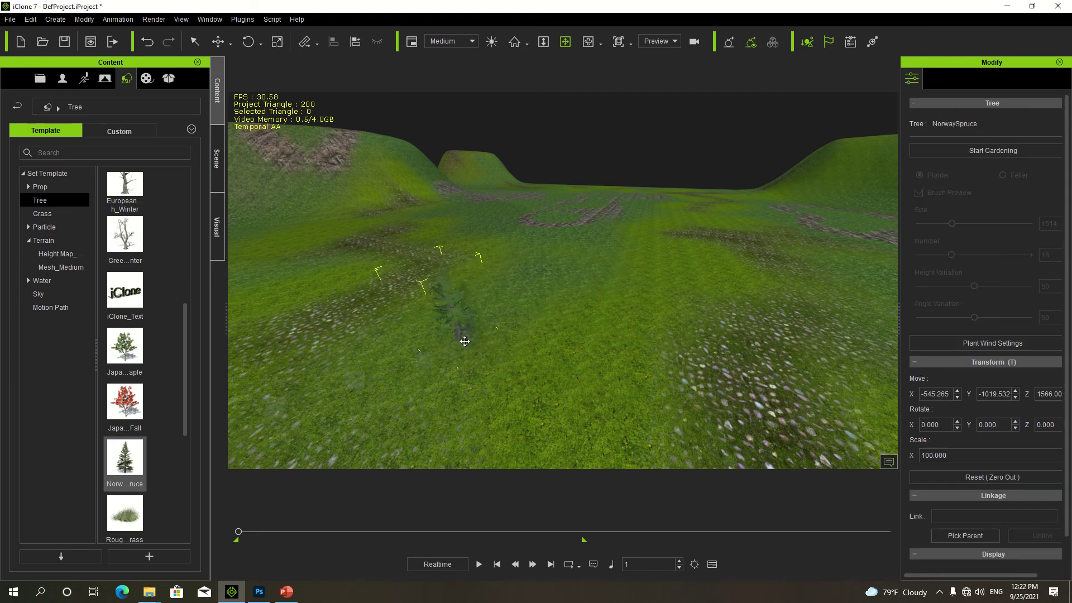
# - Scale the Norway spruce up uniformly to about 131.5
pyautogui.moveTo(496, 334); pyautogui.dragTo(452, 221, button='right')
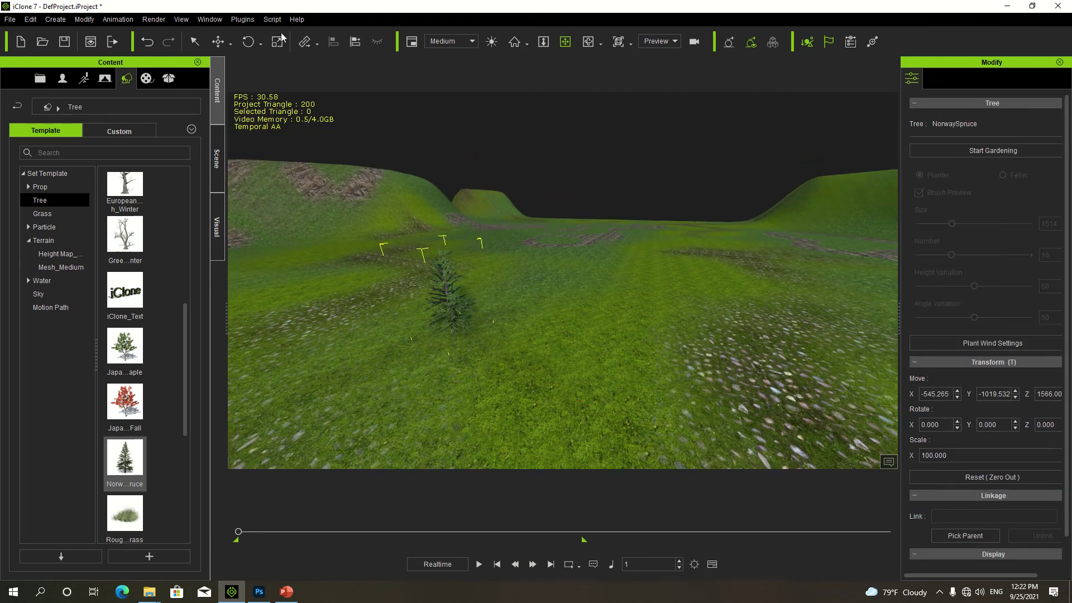
pyautogui.press('r')
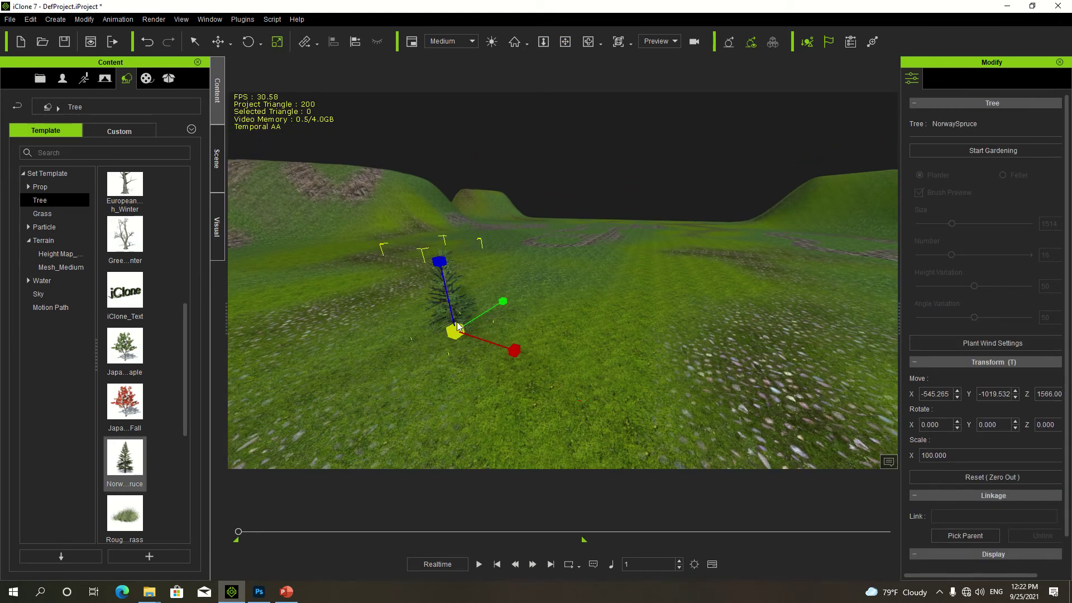
pyautogui.moveTo(457, 327); pyautogui.dragTo(566, 239)
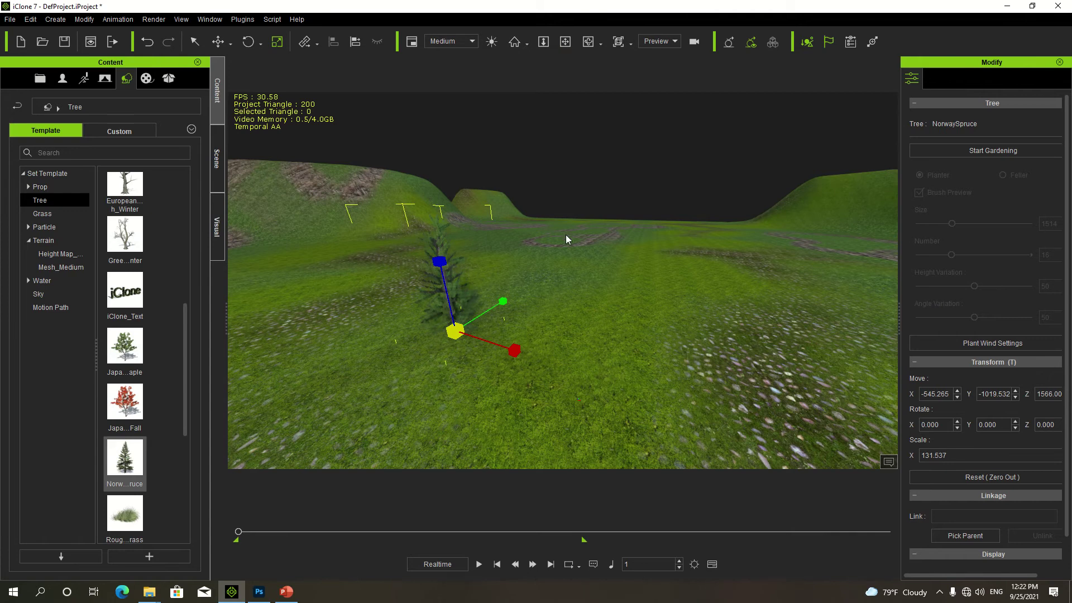
pyautogui.click(565, 239)
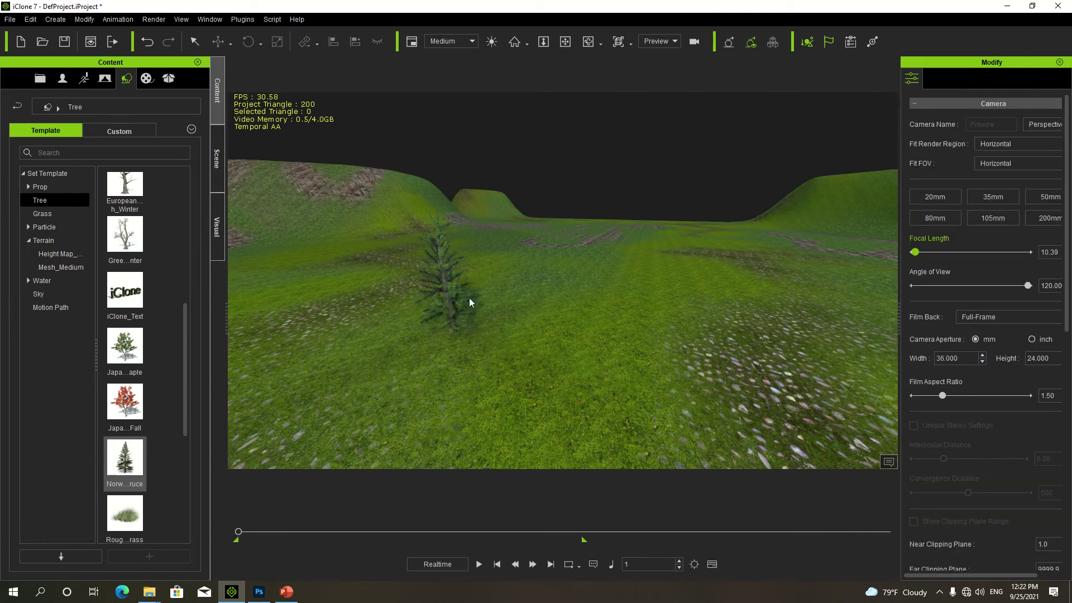
# - Start gardening with the Norway spruce, using a planter brush of size about 4359 and number 41, and plant trees on the terrain
pyautogui.click(456, 295)
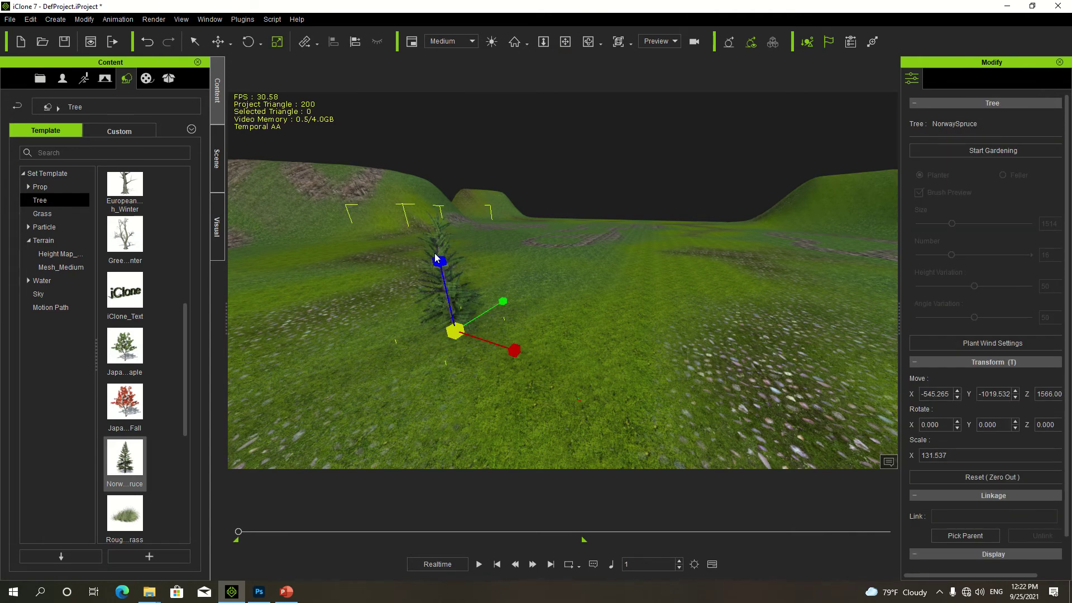
pyautogui.click(973, 146)
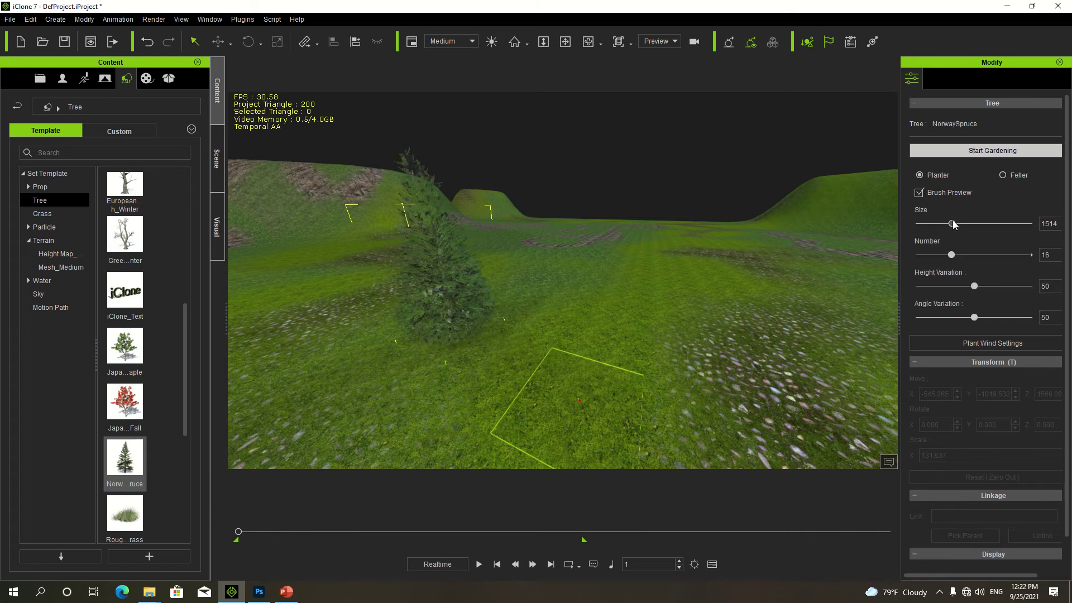
pyautogui.moveTo(952, 224); pyautogui.dragTo(1007, 224)
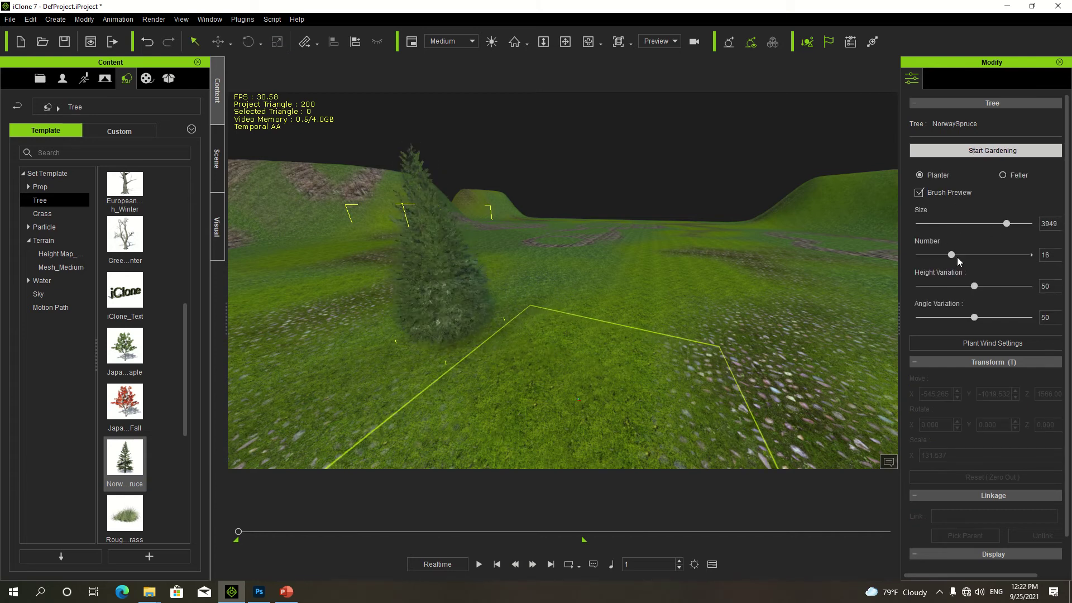
pyautogui.moveTo(953, 254)
pyautogui.mouseDown()
pyautogui.moveTo(995, 254)
pyautogui.moveTo(1016, 224)
pyautogui.mouseUp()
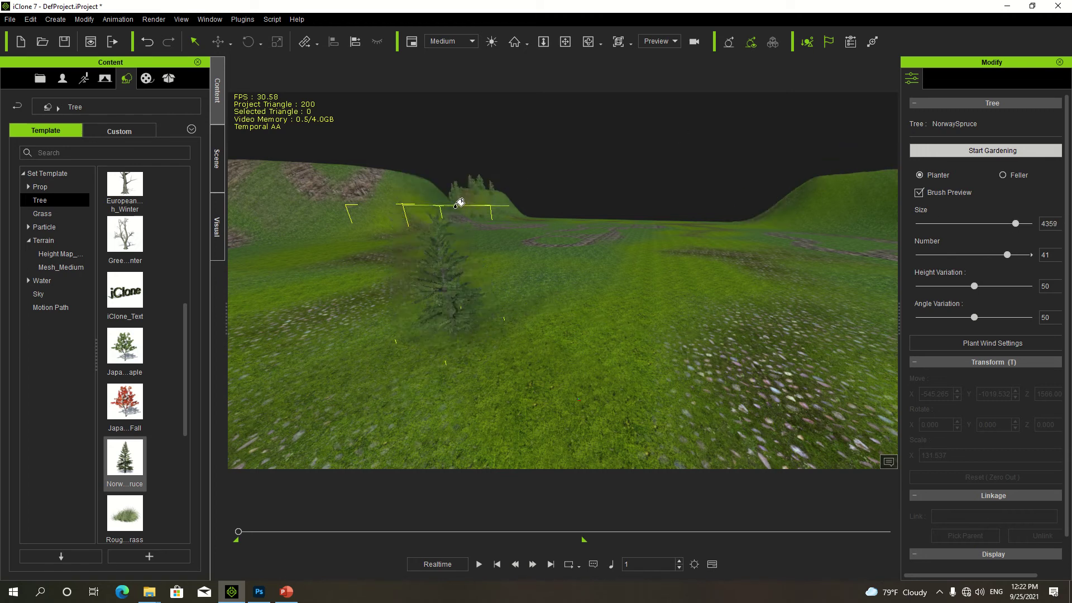
pyautogui.click(424, 248)
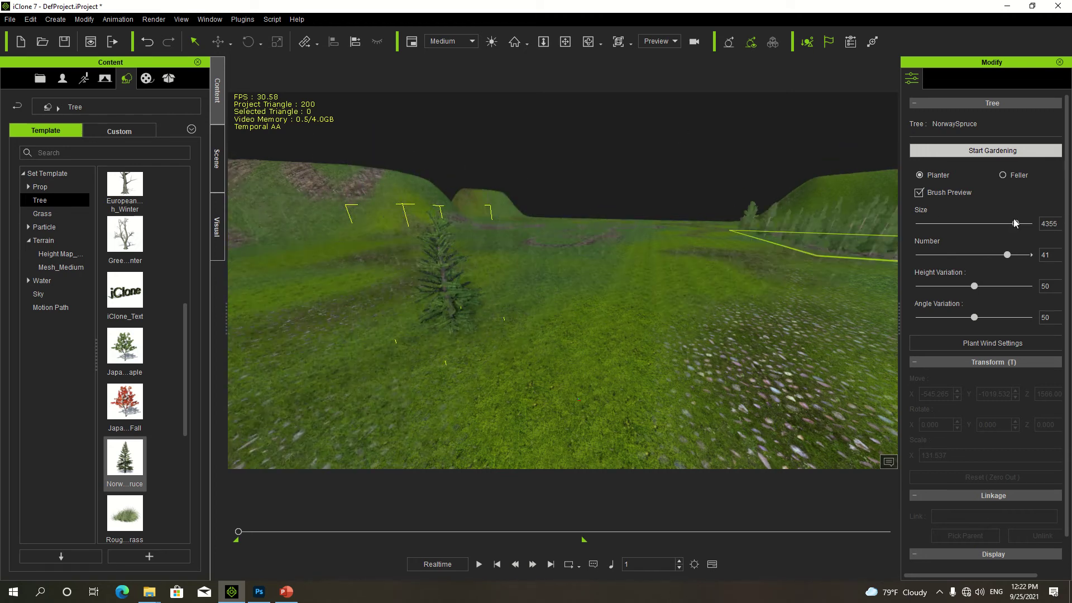
# - Plant denser Norway spruces across the valley with brush size 3586, reduce it to size 3150 and number 33, and end gardening
pyautogui.moveTo(1015, 224); pyautogui.dragTo(998, 224)
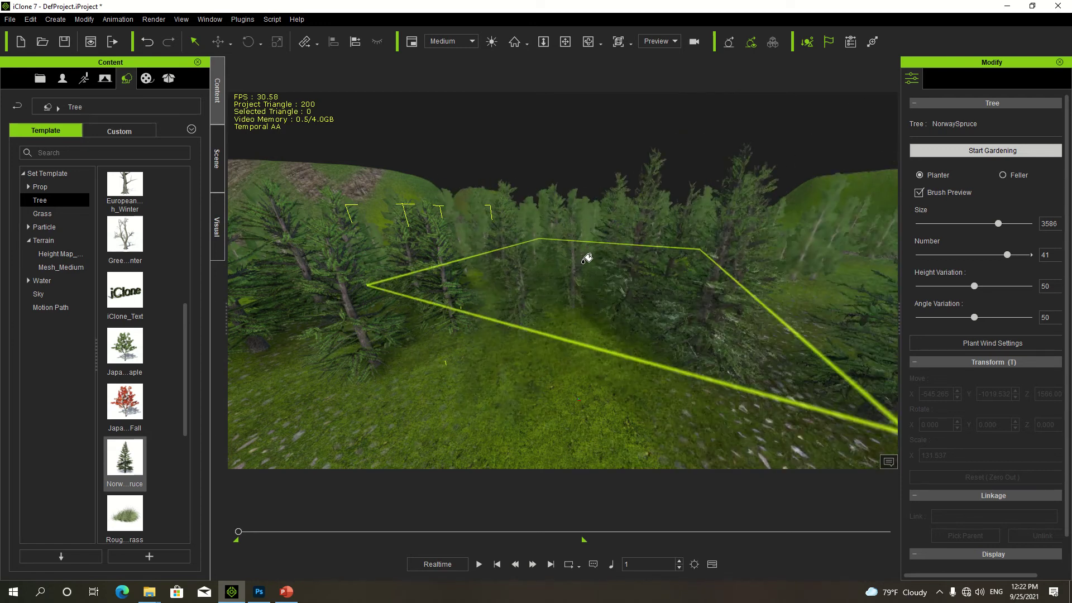
pyautogui.click(582, 249)
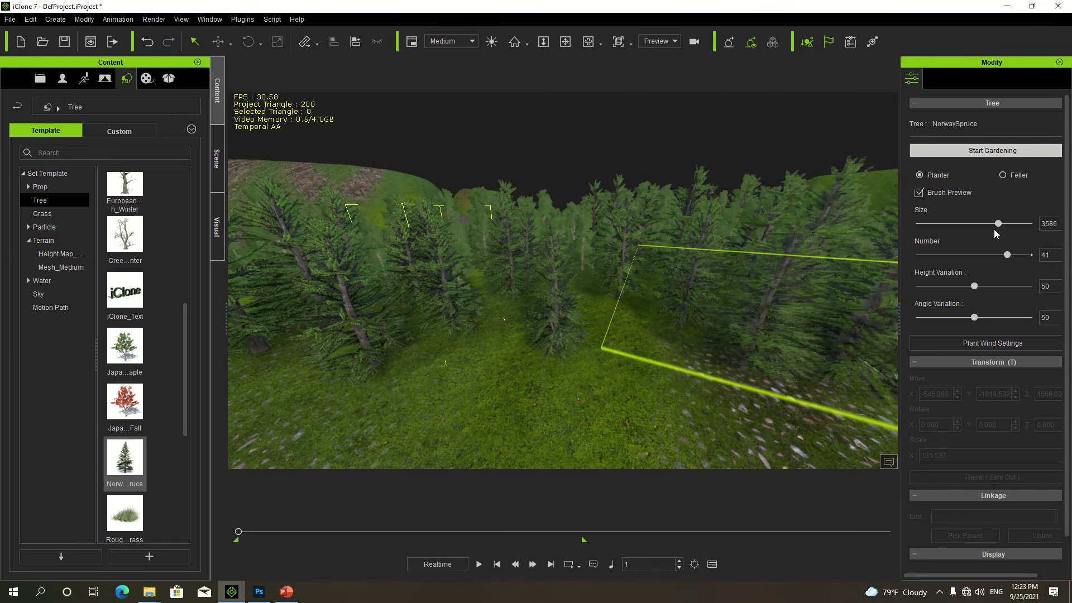
pyautogui.moveTo(999, 224); pyautogui.dragTo(989, 224)
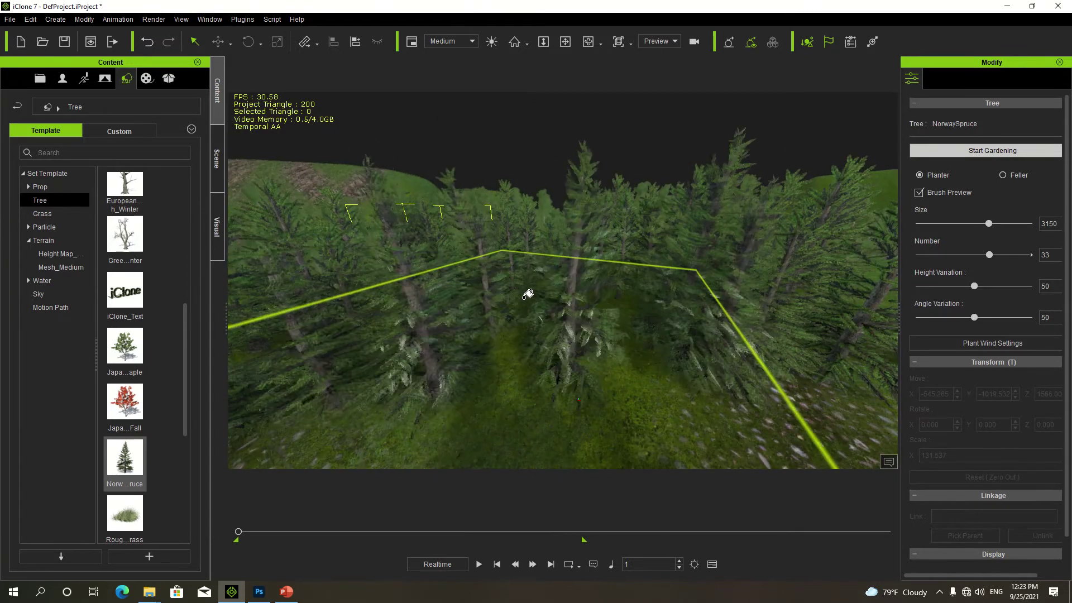
pyautogui.click(972, 149)
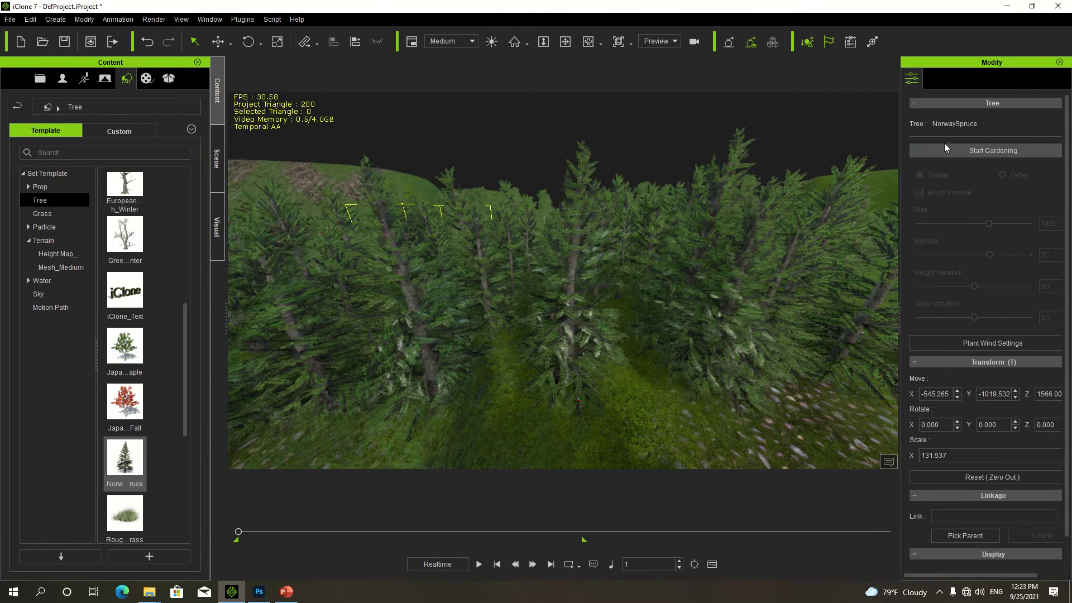
pyautogui.click(565, 42)
pyautogui.moveTo(555, 170); pyautogui.dragTo(579, 184)
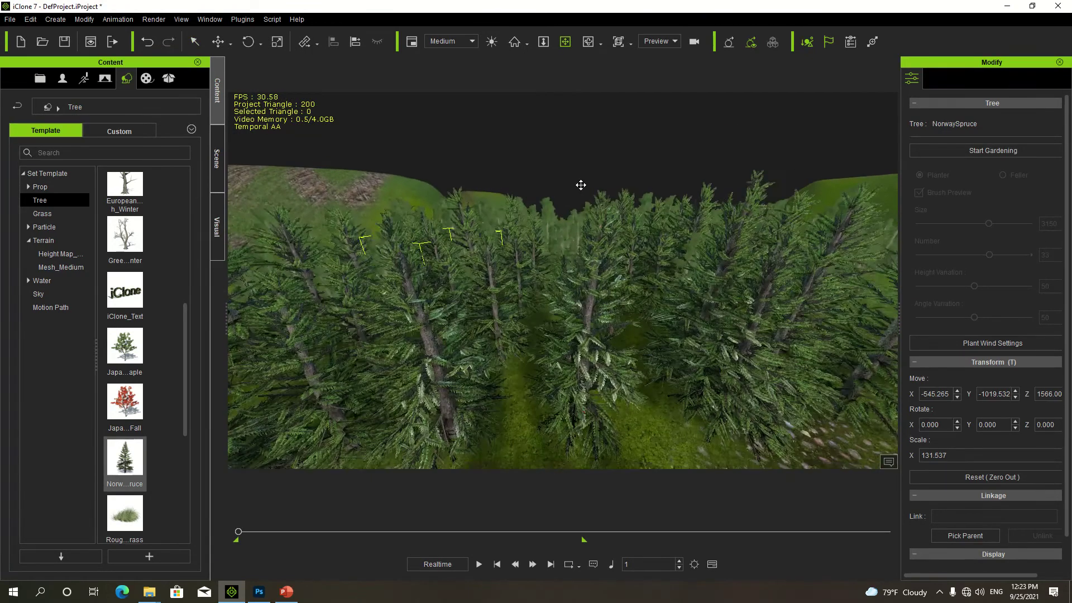
pyautogui.moveTo(611, 217); pyautogui.dragTo(490, 209)
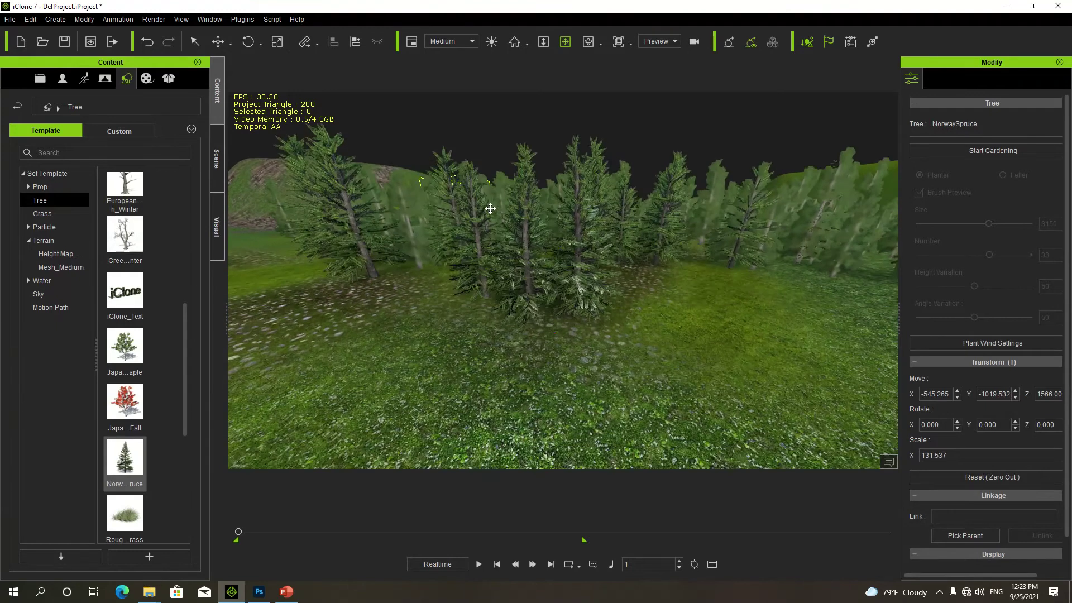
# - Delete the three Norway spruces standing in the foreground of the valley
pyautogui.scroll(5, 523, 277)
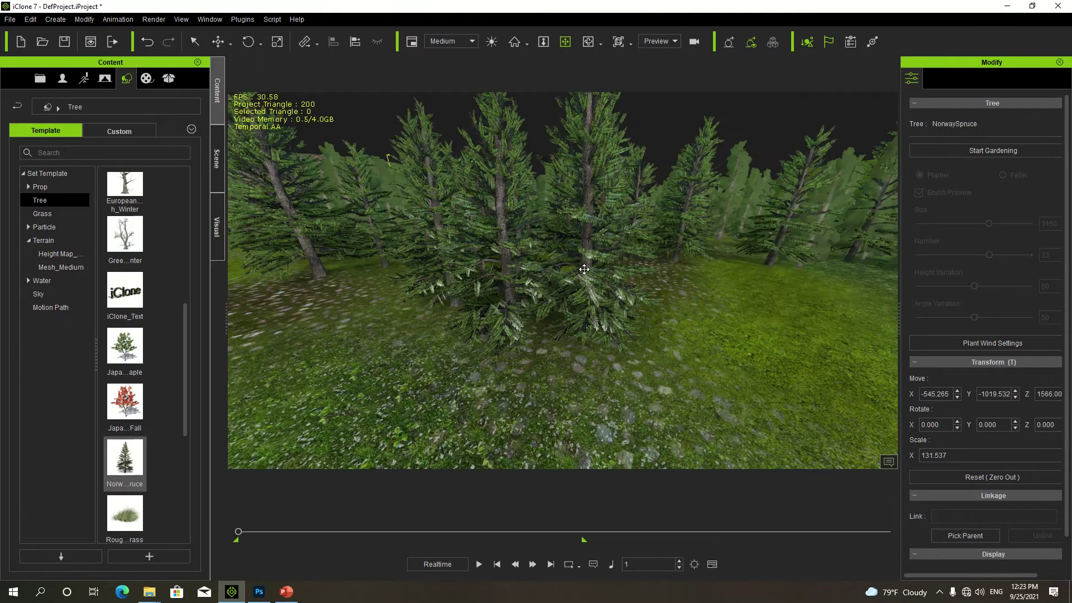
pyautogui.click(584, 269)
pyautogui.press('Delete')
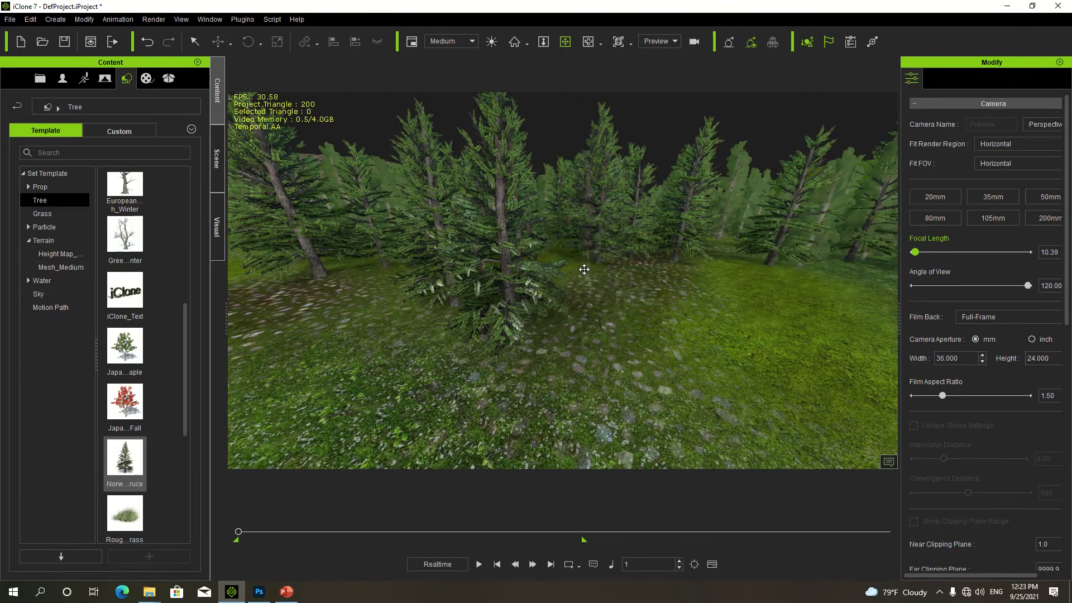
pyautogui.click(507, 272)
pyautogui.press('Delete')
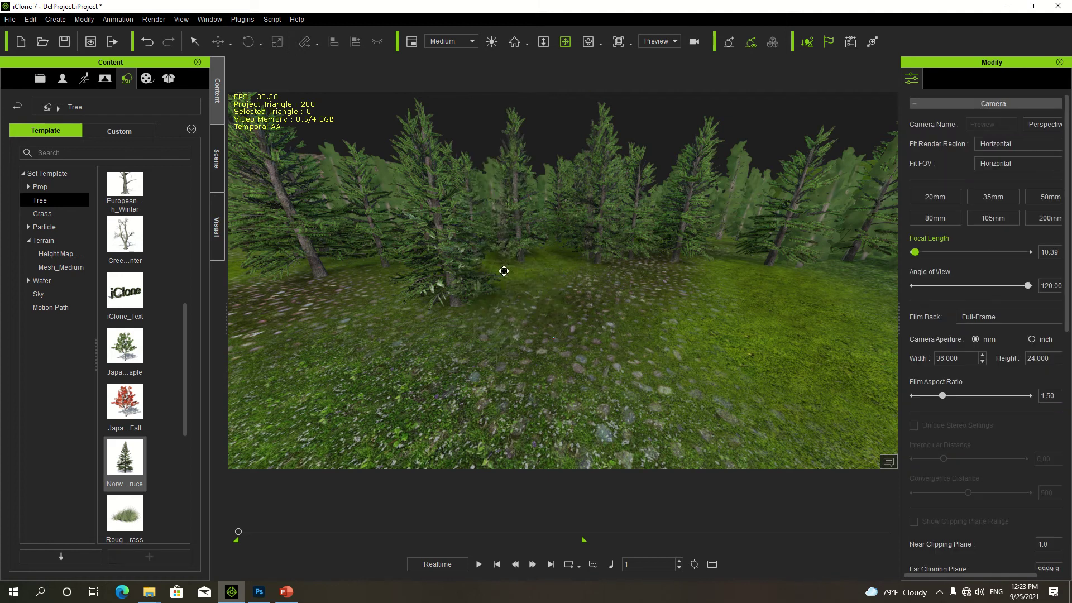
pyautogui.click(455, 259)
pyautogui.press('Delete')
# - Raise the large foreground spruce beside the clearing to a Z position of about 1603.75, and deselect it
pyautogui.scroll(3, 447, 280)
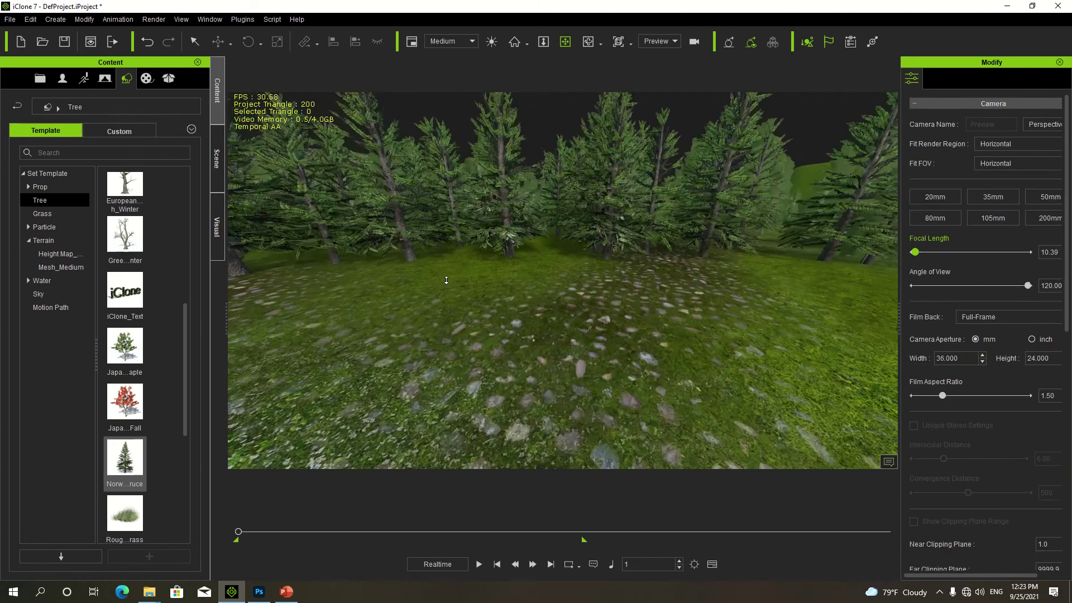
pyautogui.scroll(6, 446, 280)
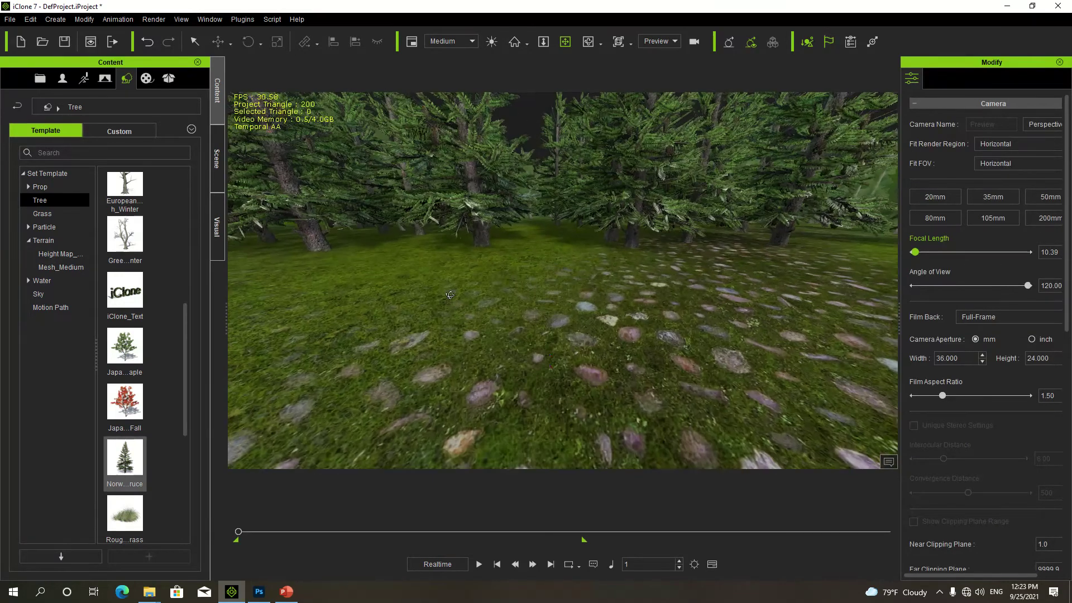
pyautogui.moveTo(450, 295); pyautogui.dragTo(503, 298, button='right')
pyautogui.moveTo(503, 299); pyautogui.dragTo(312, 297)
pyautogui.moveTo(313, 298); pyautogui.dragTo(437, 308, button='right')
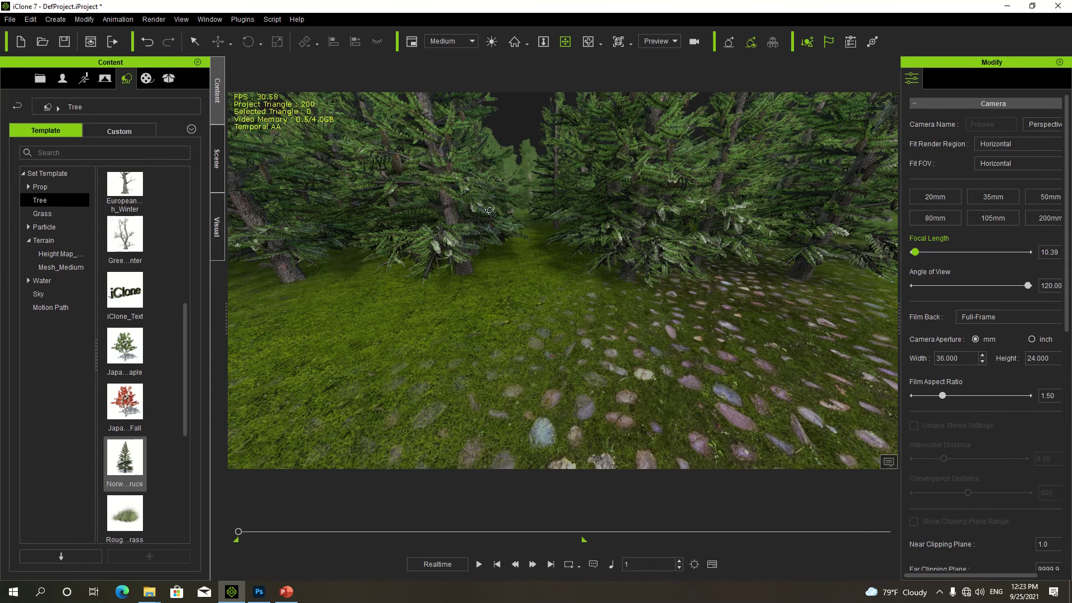
pyautogui.moveTo(548, 190); pyautogui.dragTo(507, 216)
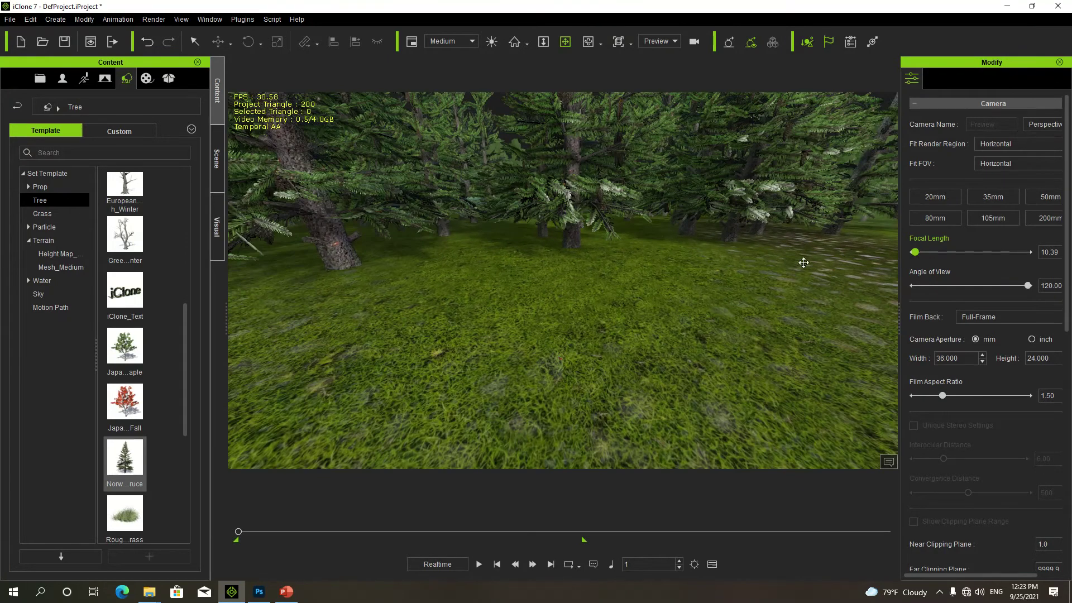
pyautogui.scroll(2, 420, 237)
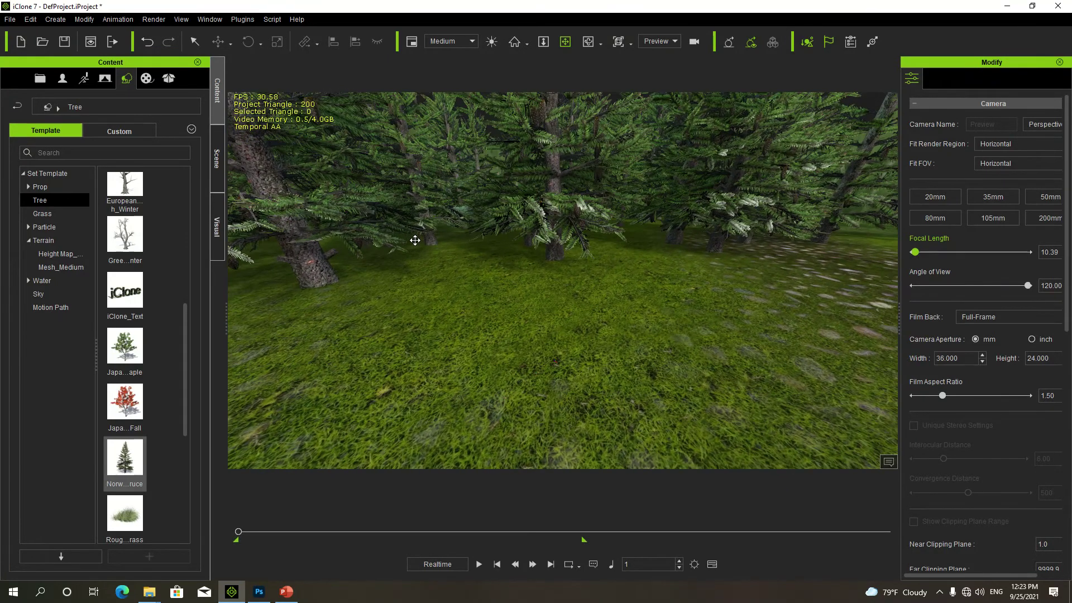
pyautogui.click(315, 260)
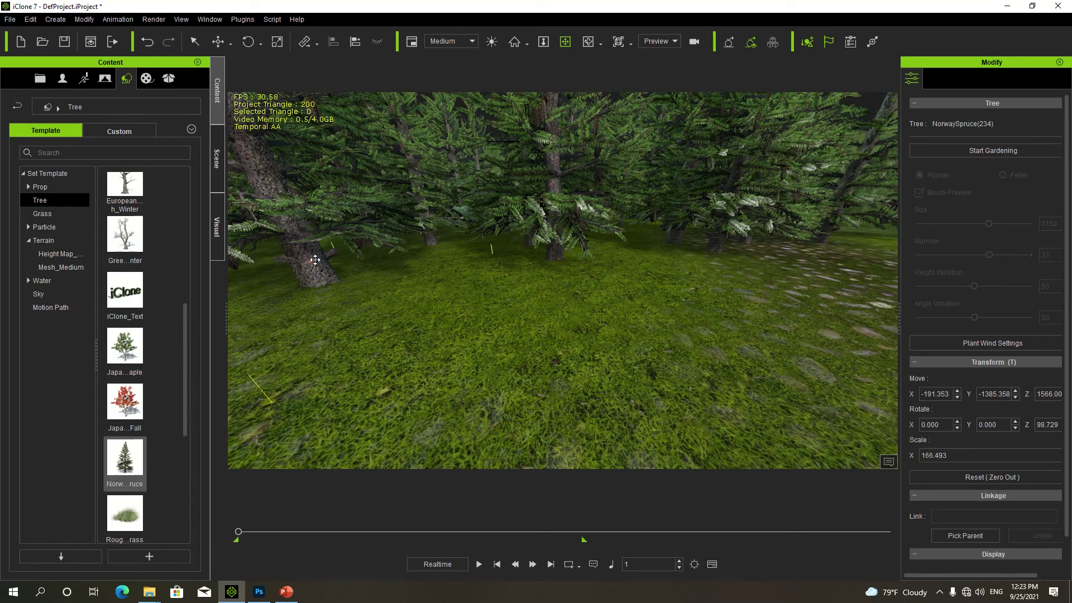
pyautogui.click(319, 251)
pyautogui.moveTo(278, 205); pyautogui.dragTo(263, 182)
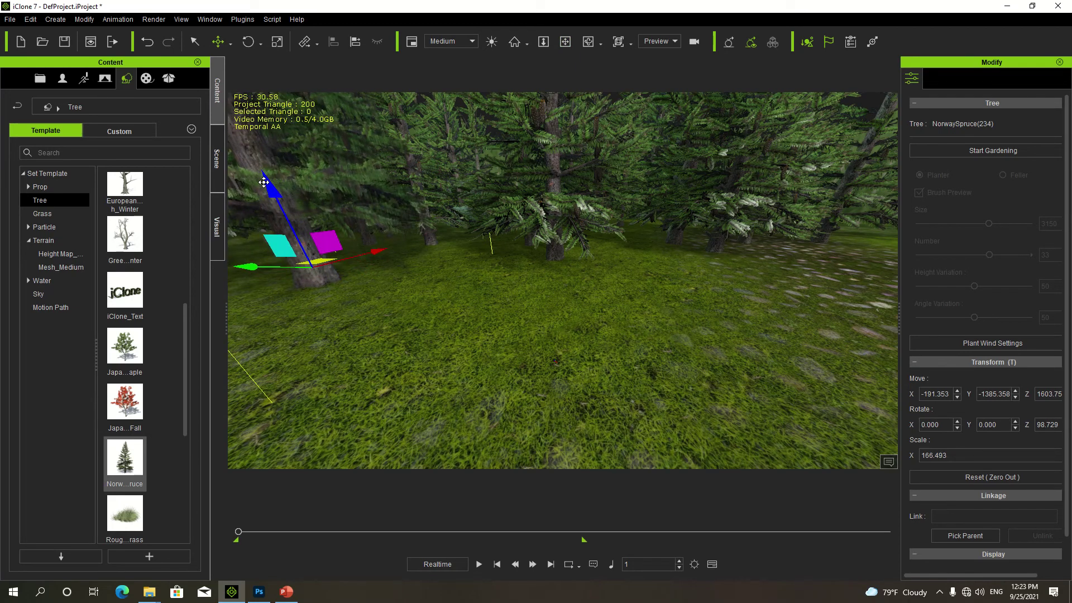
pyautogui.click(350, 320)
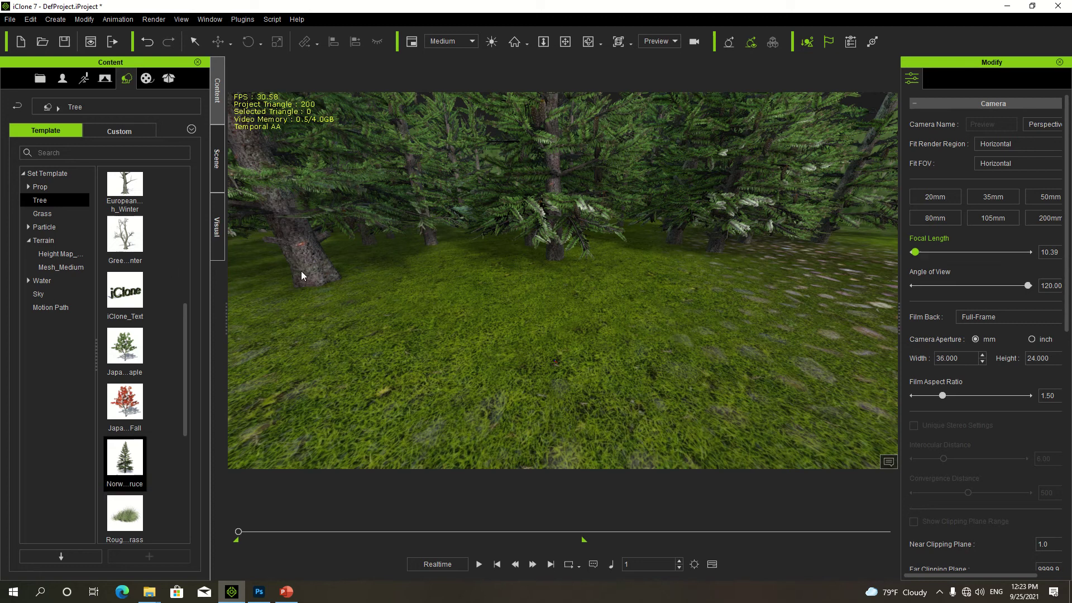
# - Add the A_Tiger1 avatar from the custom Avatar tsiaj Tiger folder to the grass beside the large foreground spruce
pyautogui.click(62, 79)
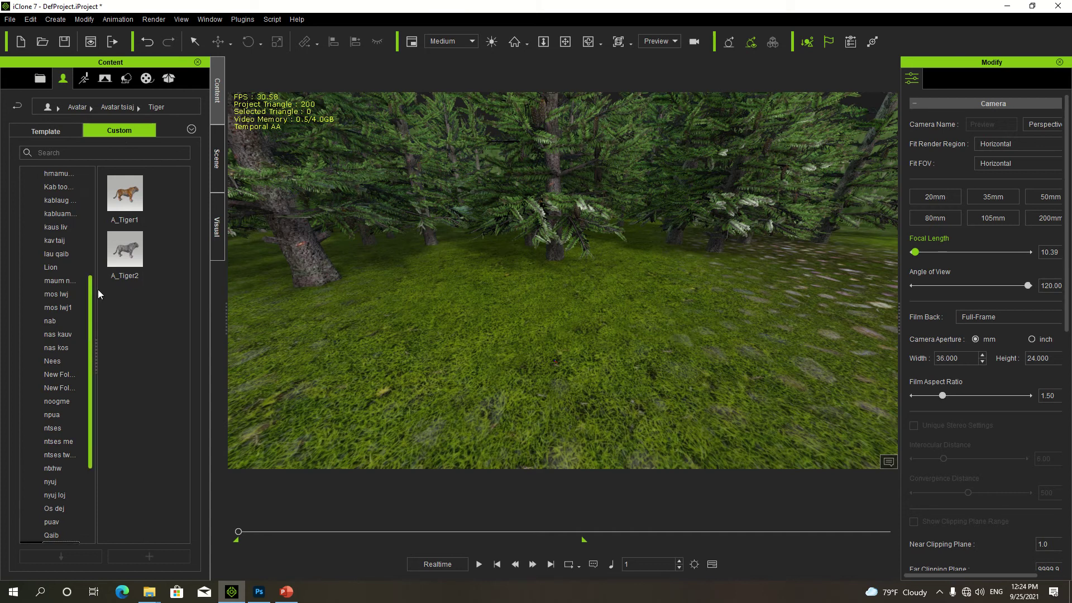
pyautogui.scroll(6, 98, 289)
pyautogui.click(34, 214)
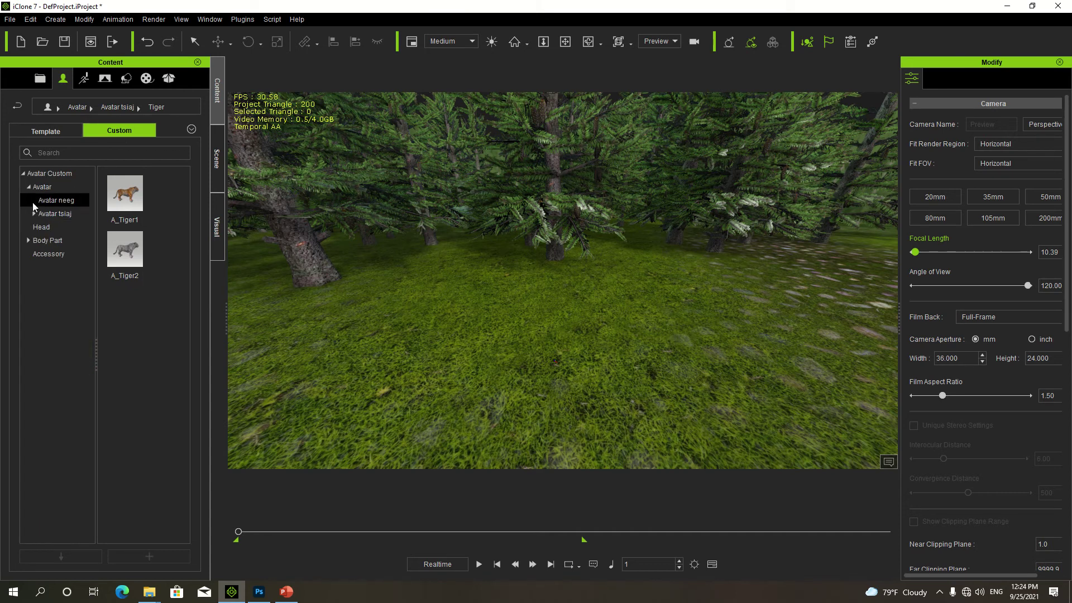
pyautogui.click(26, 187)
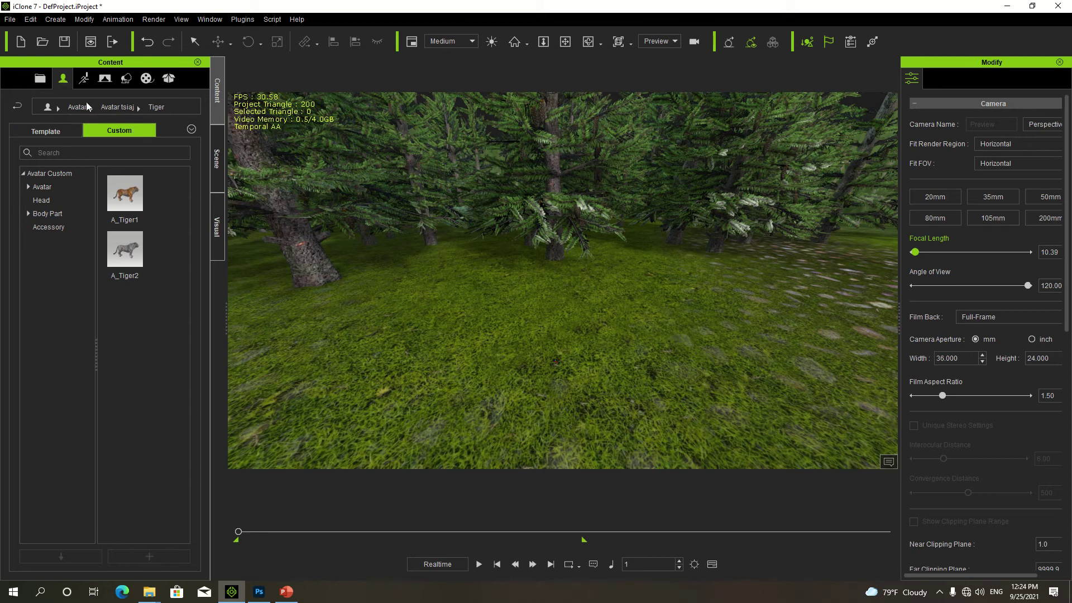
pyautogui.click(32, 187)
pyautogui.click(48, 215)
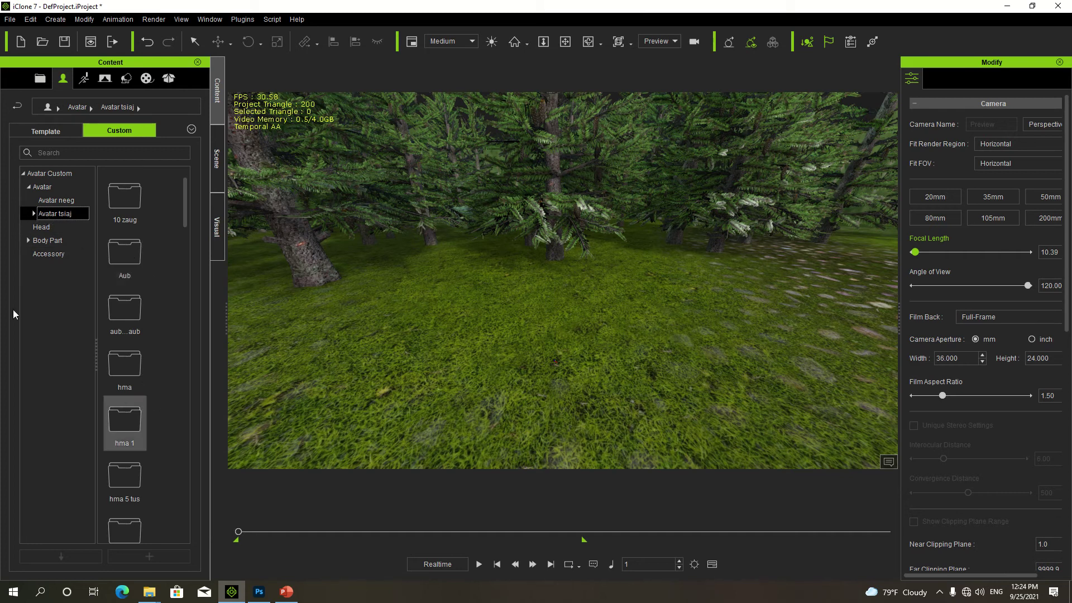
pyautogui.click(33, 214)
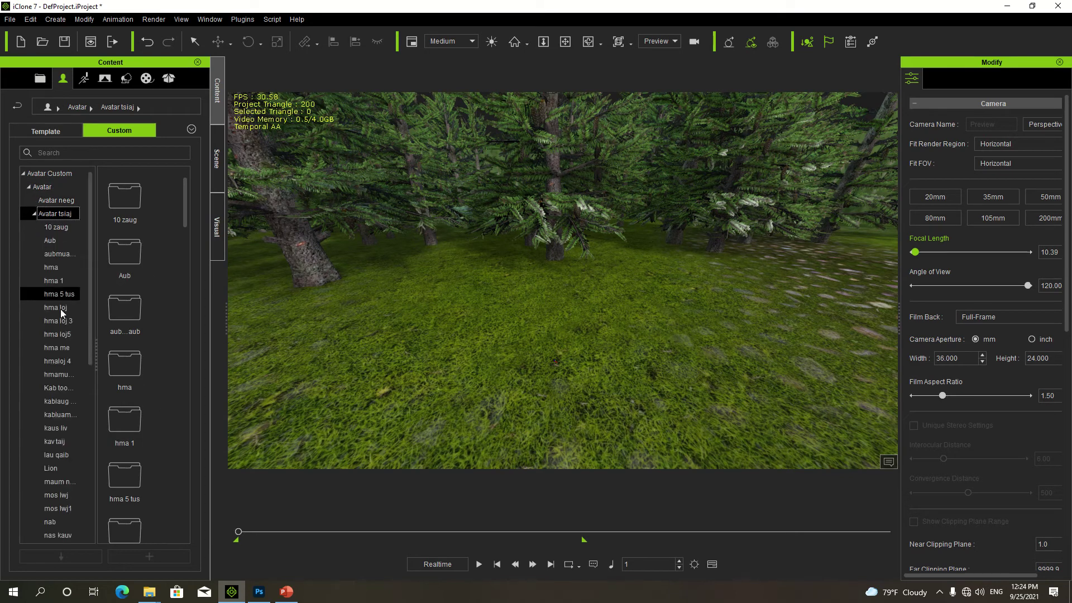
pyautogui.moveTo(89, 237); pyautogui.dragTo(112, 376)
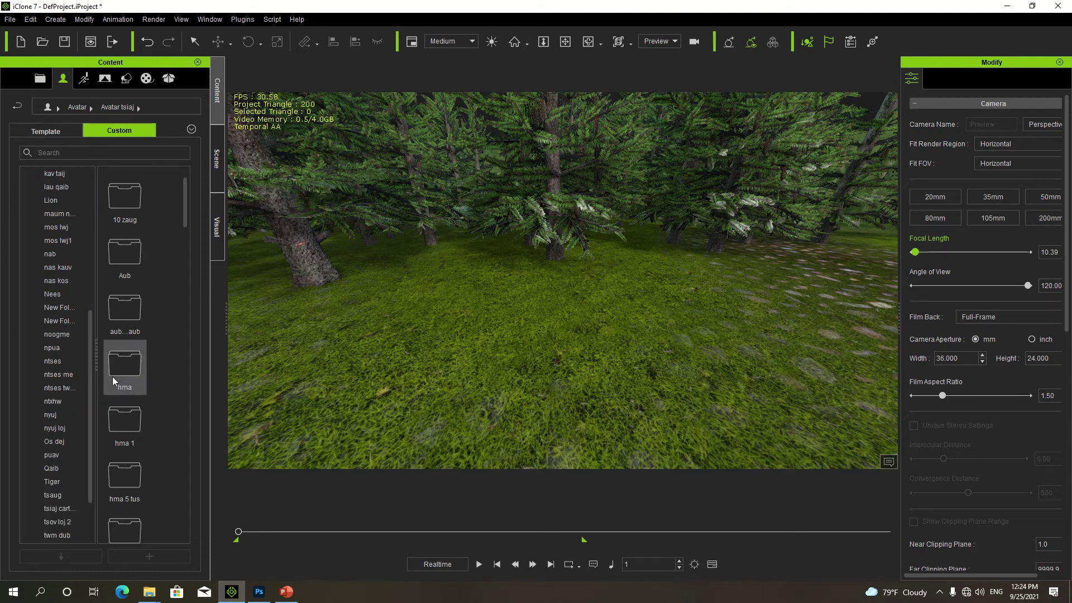
pyautogui.click(68, 481)
pyautogui.moveTo(117, 217); pyautogui.dragTo(387, 266)
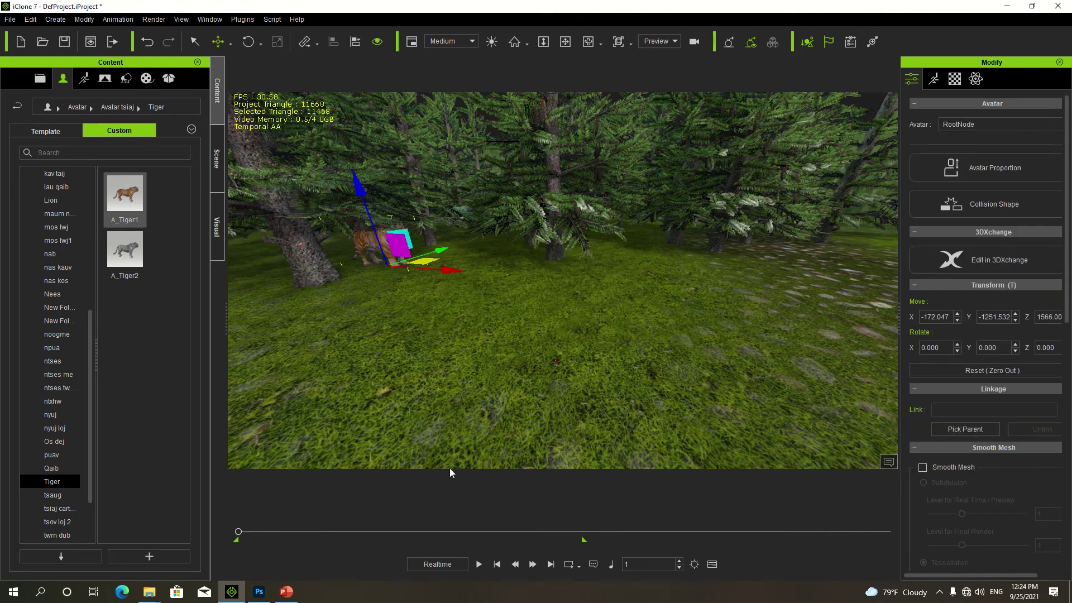
# - Rotate the tiger to about -3.98 on Z and move it closer to the spruce, to about X -173.7, Y -1276
pyautogui.click(566, 41)
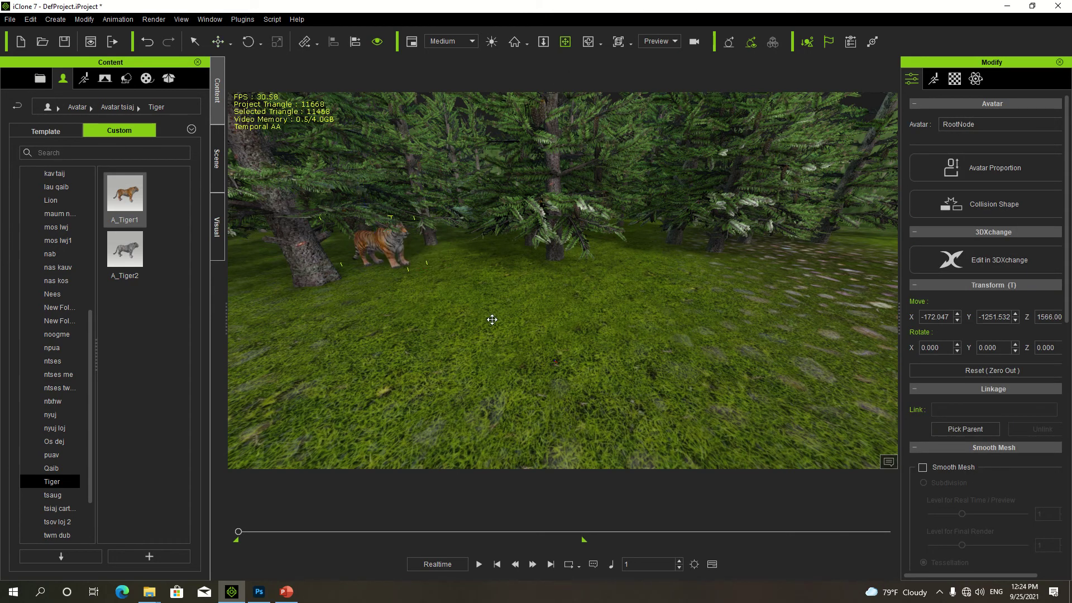
pyautogui.moveTo(490, 318); pyautogui.dragTo(426, 231)
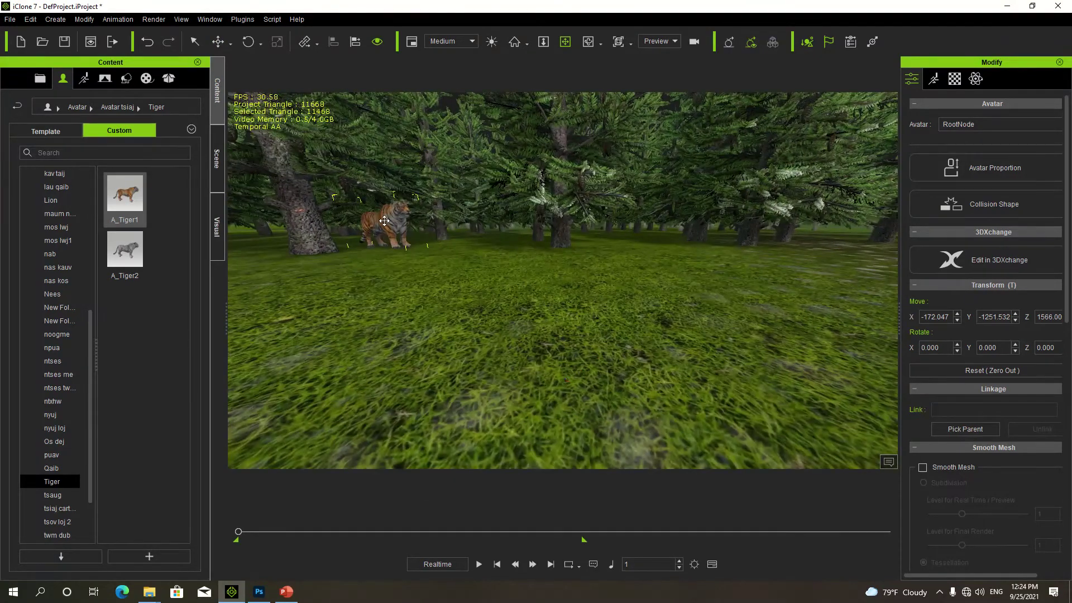
pyautogui.press('e')
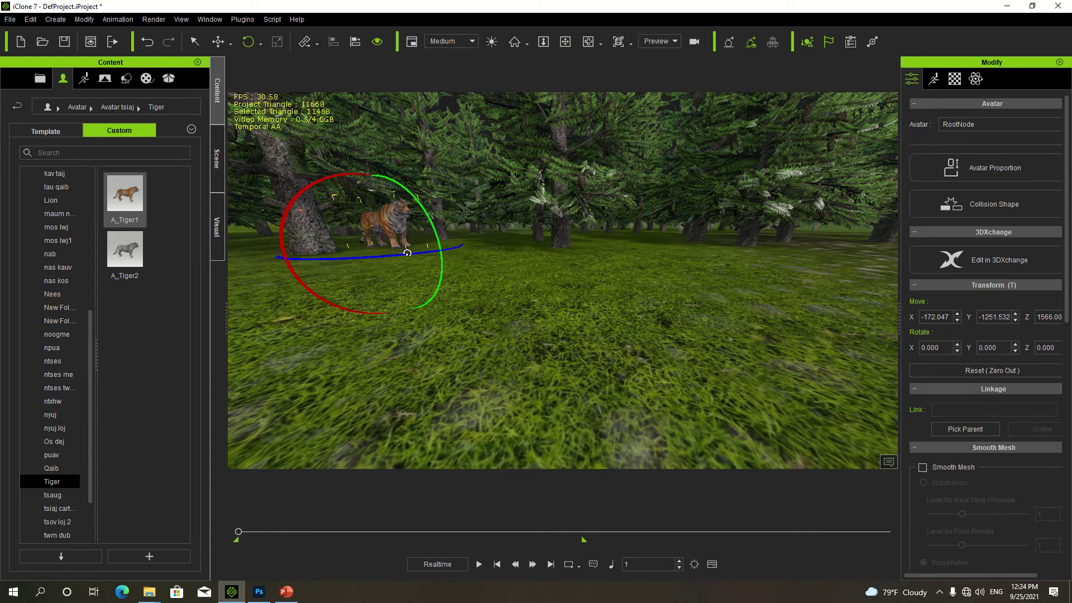
pyautogui.moveTo(407, 253); pyautogui.dragTo(407, 251)
pyautogui.press('w')
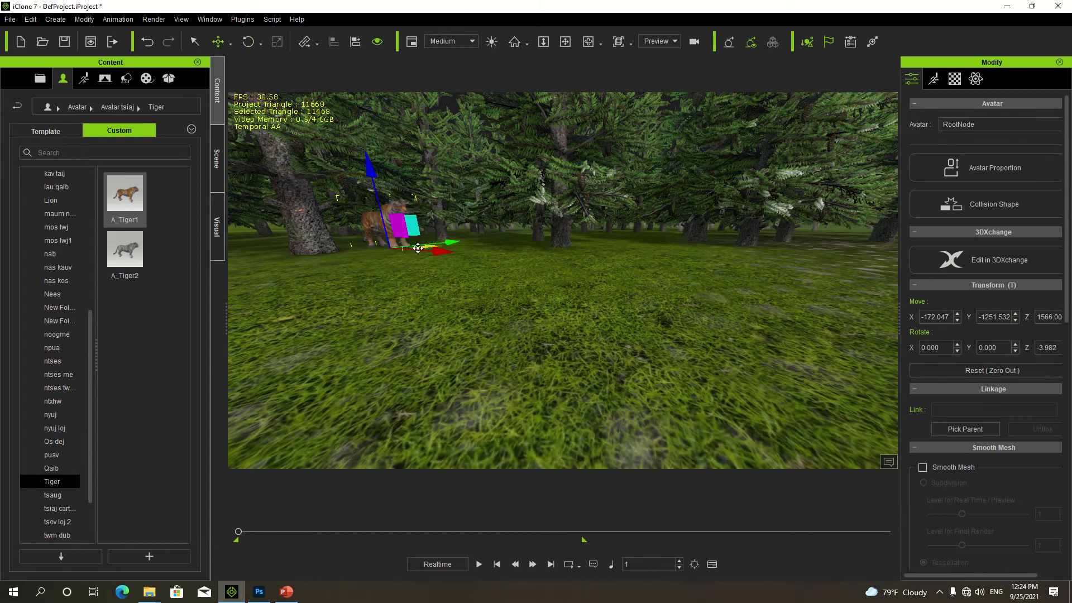
pyautogui.moveTo(450, 242); pyautogui.dragTo(439, 243)
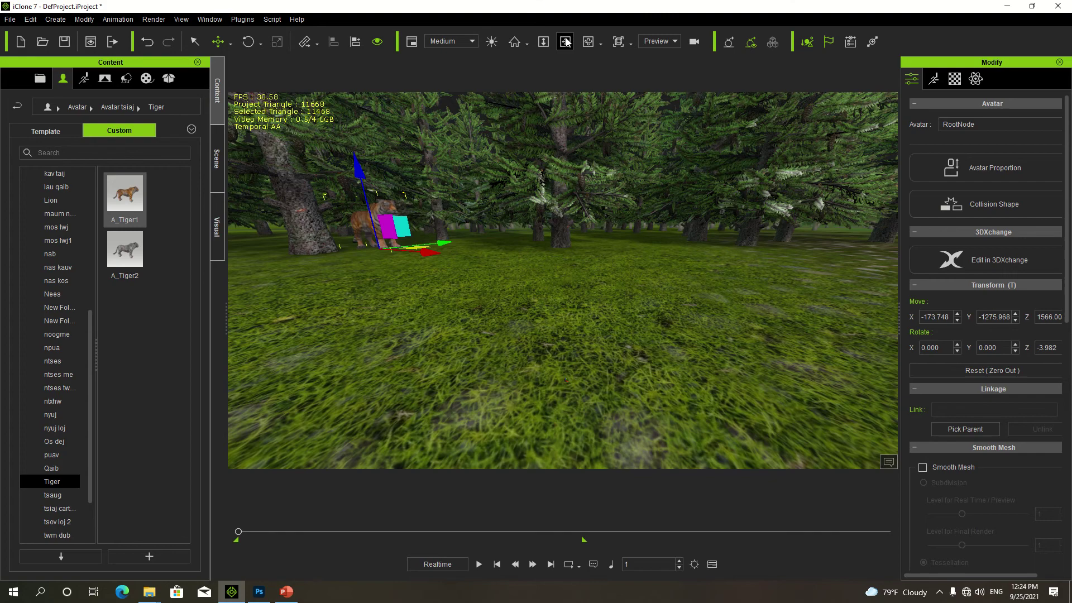
# - Examine the tiger's placement among the spruces from several camera angles
pyautogui.click(565, 41)
pyautogui.moveTo(589, 304); pyautogui.dragTo(633, 288)
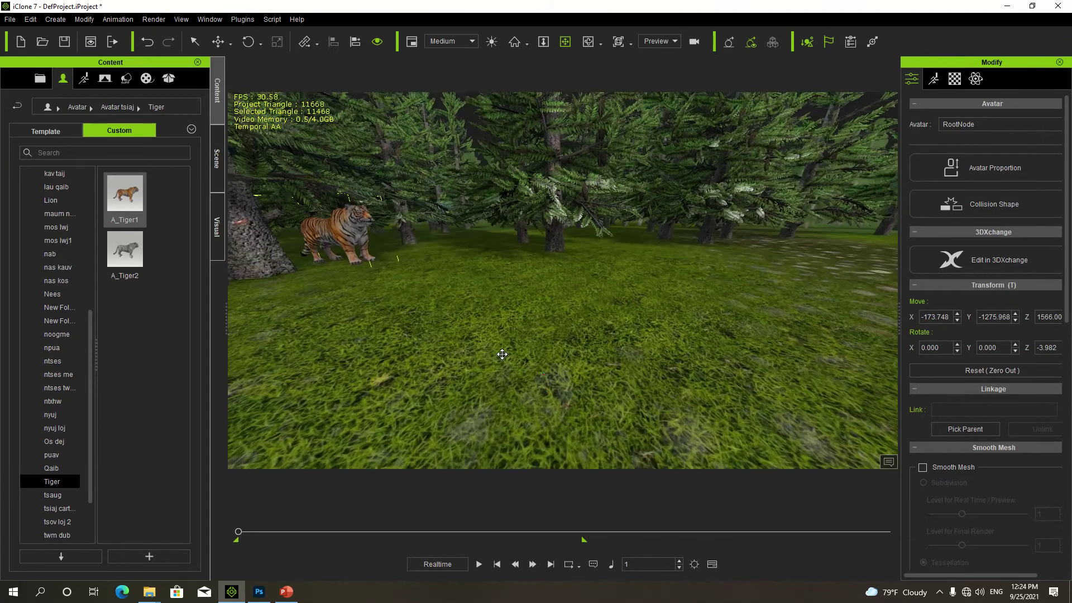
pyautogui.moveTo(541, 332); pyautogui.dragTo(538, 330)
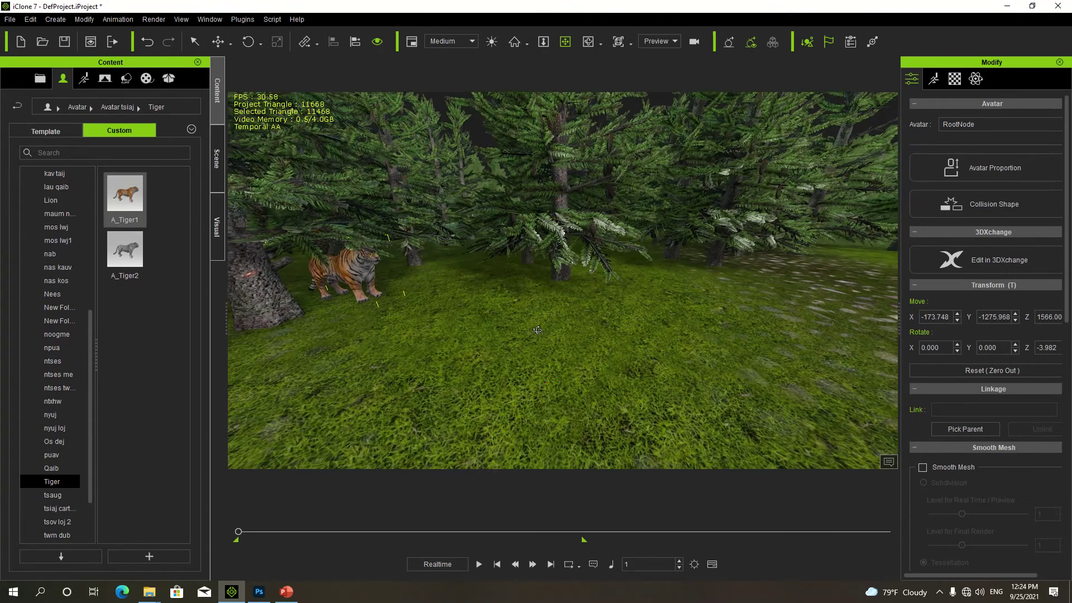
pyautogui.moveTo(528, 283); pyautogui.dragTo(541, 316)
pyautogui.moveTo(550, 271); pyautogui.dragTo(555, 246)
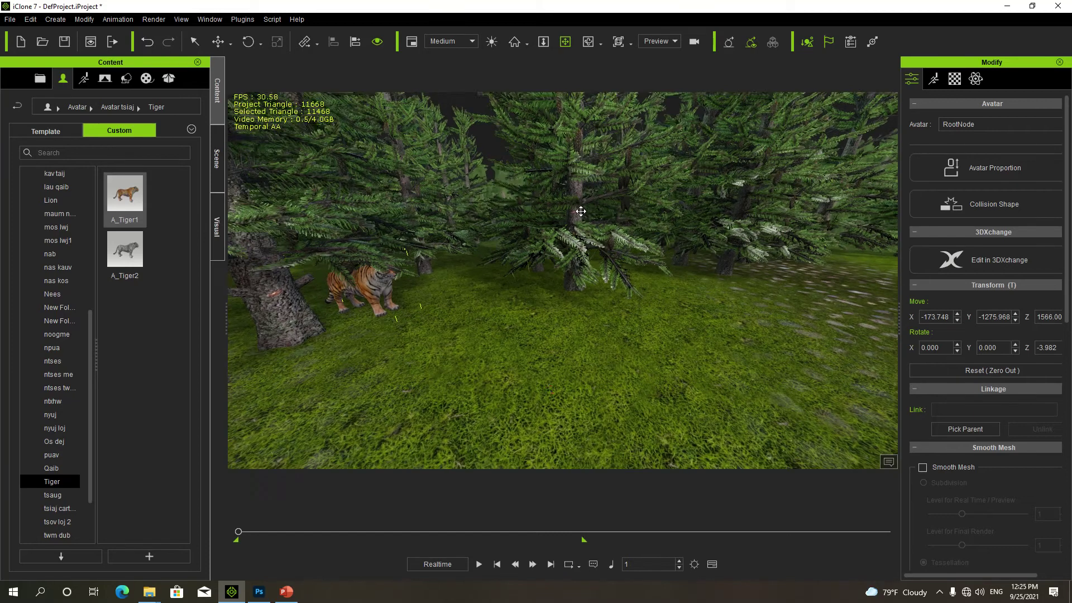
pyautogui.moveTo(597, 245); pyautogui.dragTo(574, 227)
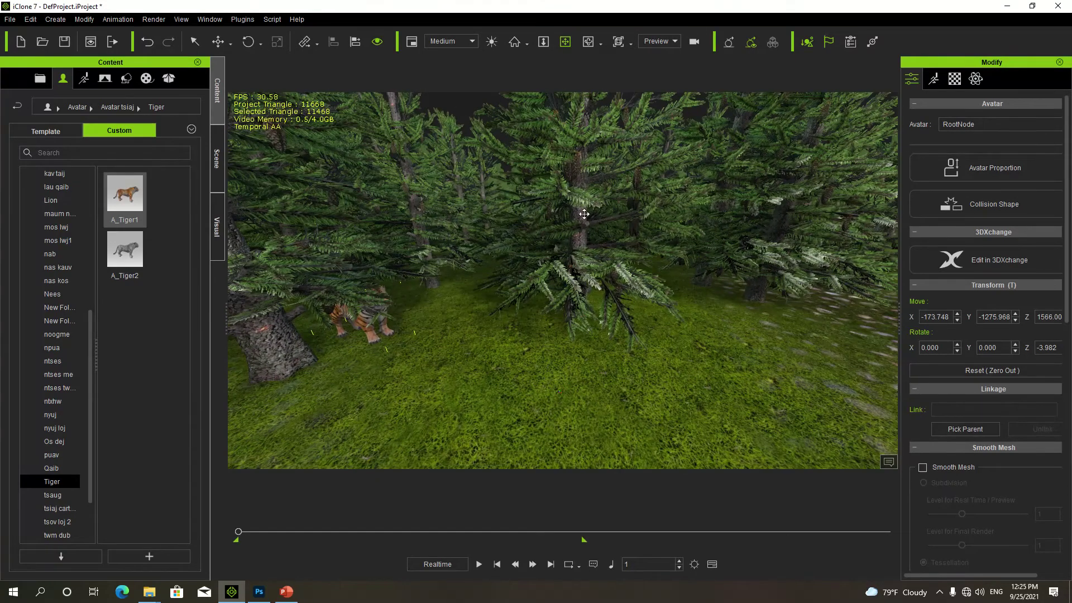
pyautogui.click(582, 216)
pyautogui.moveTo(582, 216); pyautogui.dragTo(554, 209)
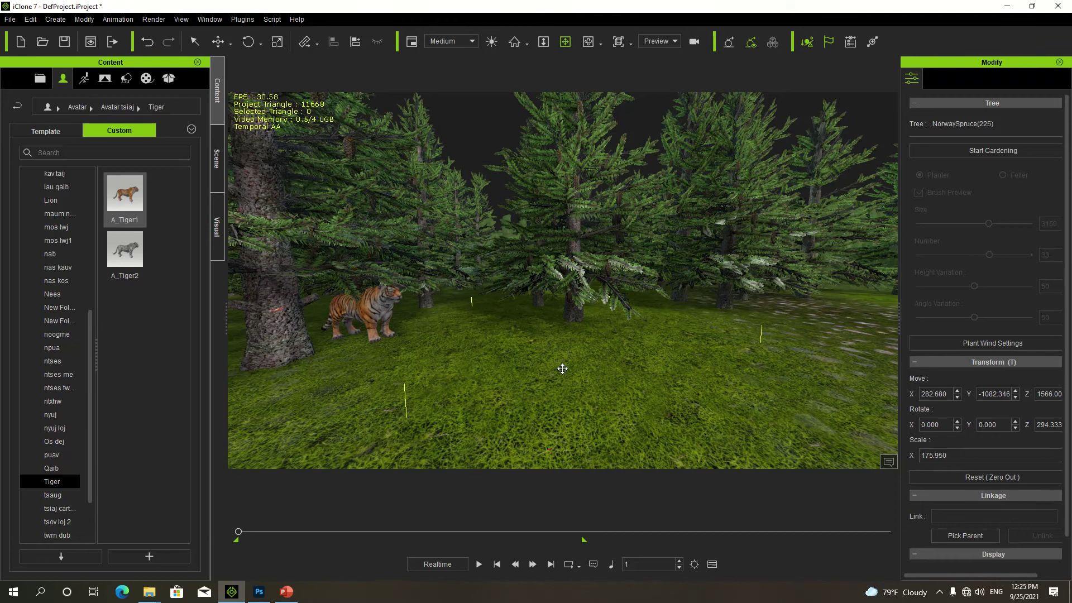
# - Open the timeline and reposition it beneath the viewport so the tiger stays in sight
pyautogui.click(713, 565)
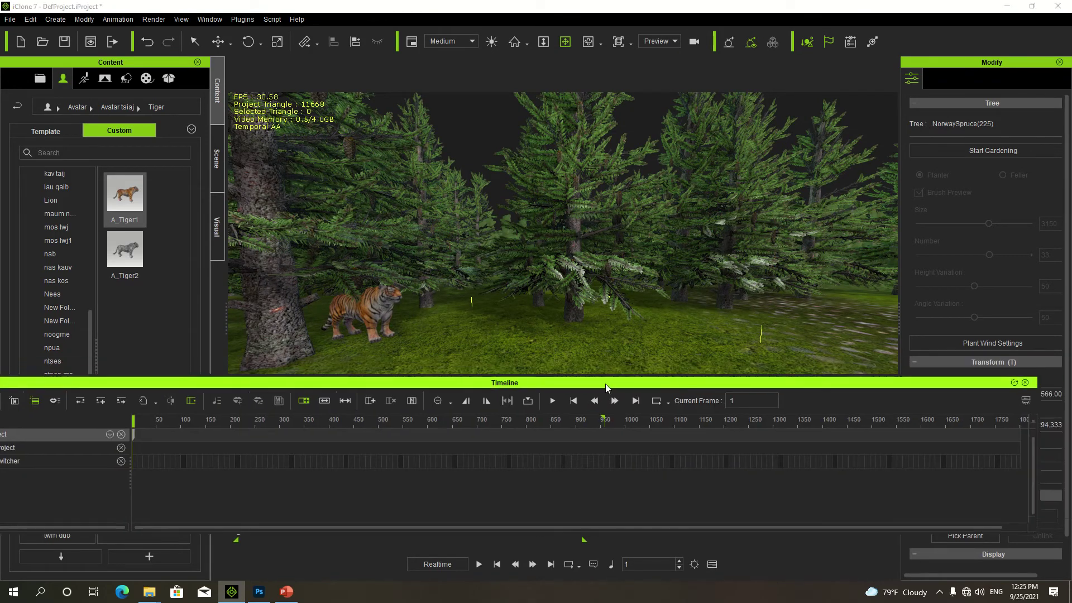
pyautogui.moveTo(657, 383); pyautogui.dragTo(646, 398)
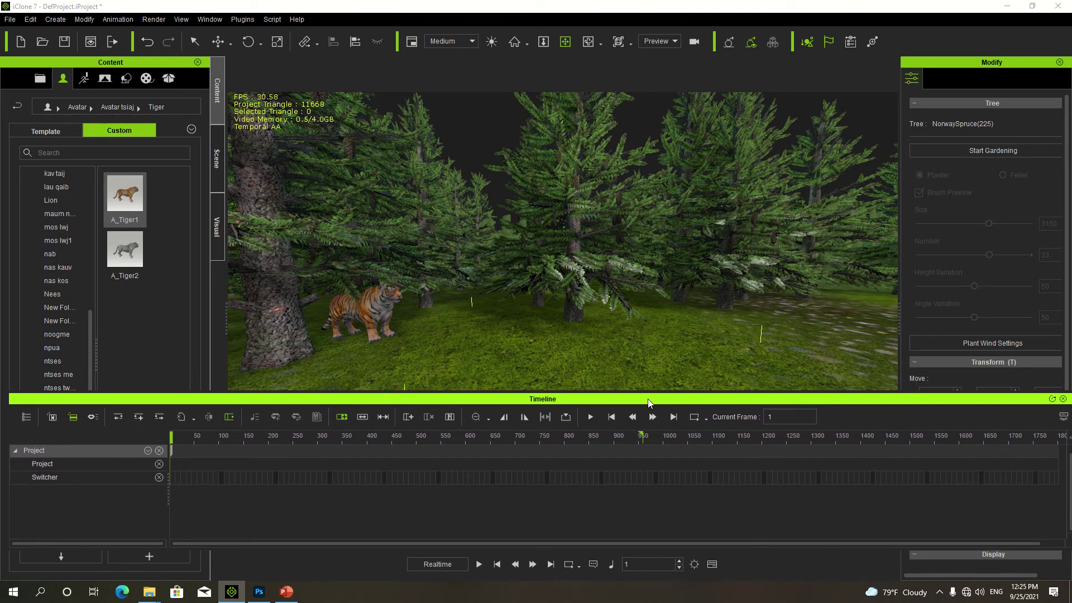
pyautogui.moveTo(648, 399); pyautogui.dragTo(508, 398)
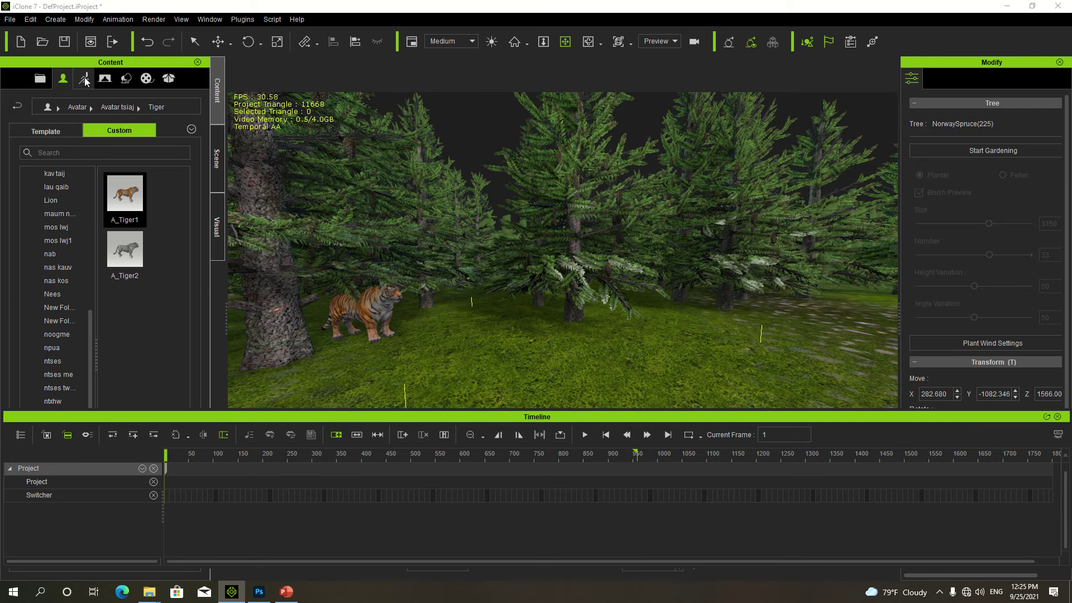
# - Apply the run_C4D animation from the custom motion tsiaj tiger folder to the tiger
pyautogui.click(86, 81)
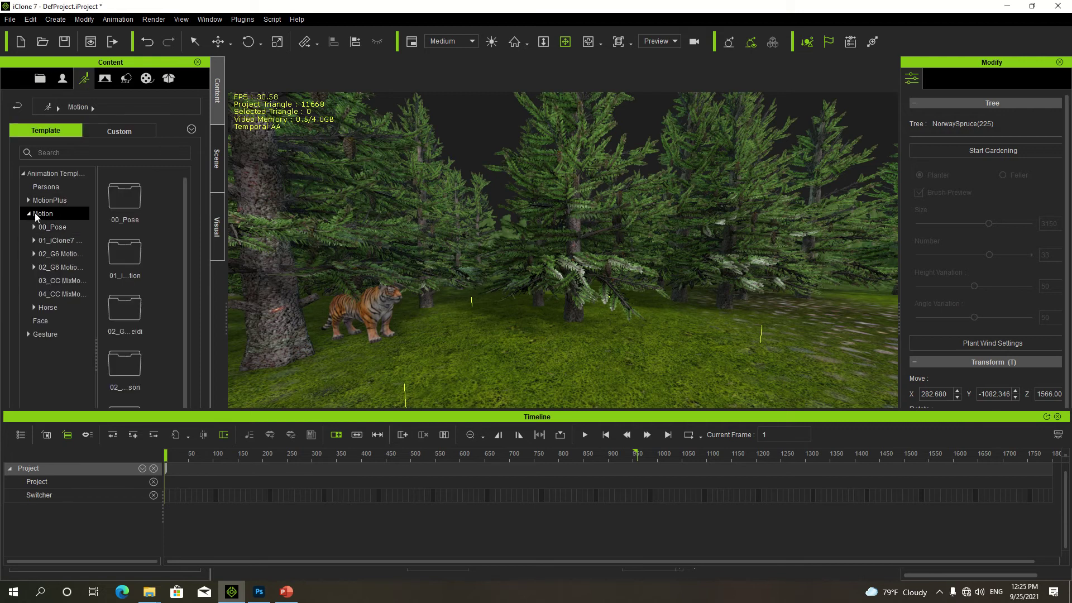
pyautogui.click(109, 132)
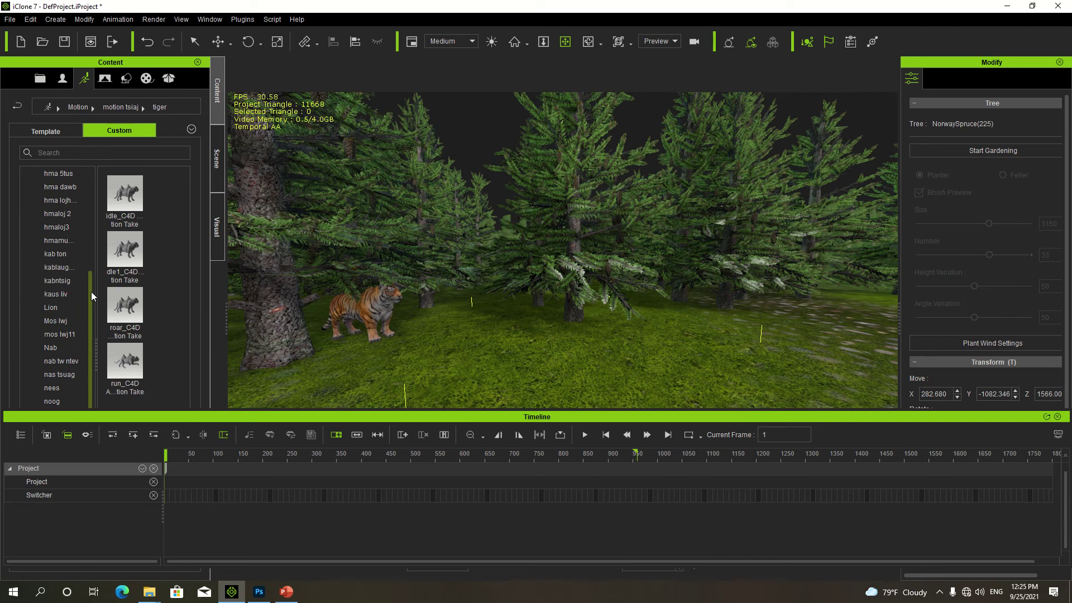
pyautogui.moveTo(91, 291); pyautogui.dragTo(82, 175)
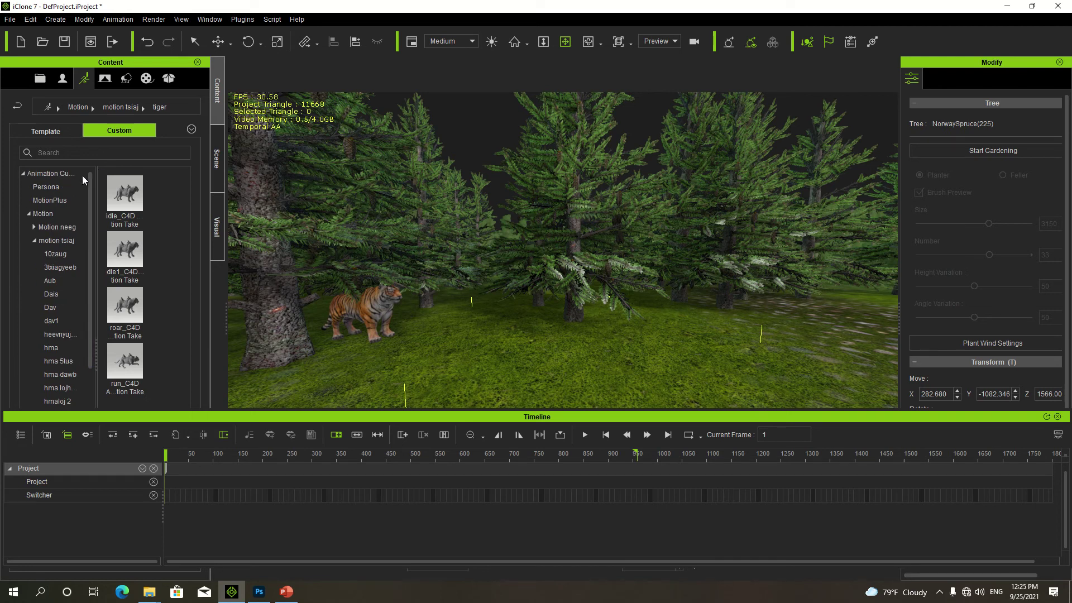
pyautogui.click(27, 214)
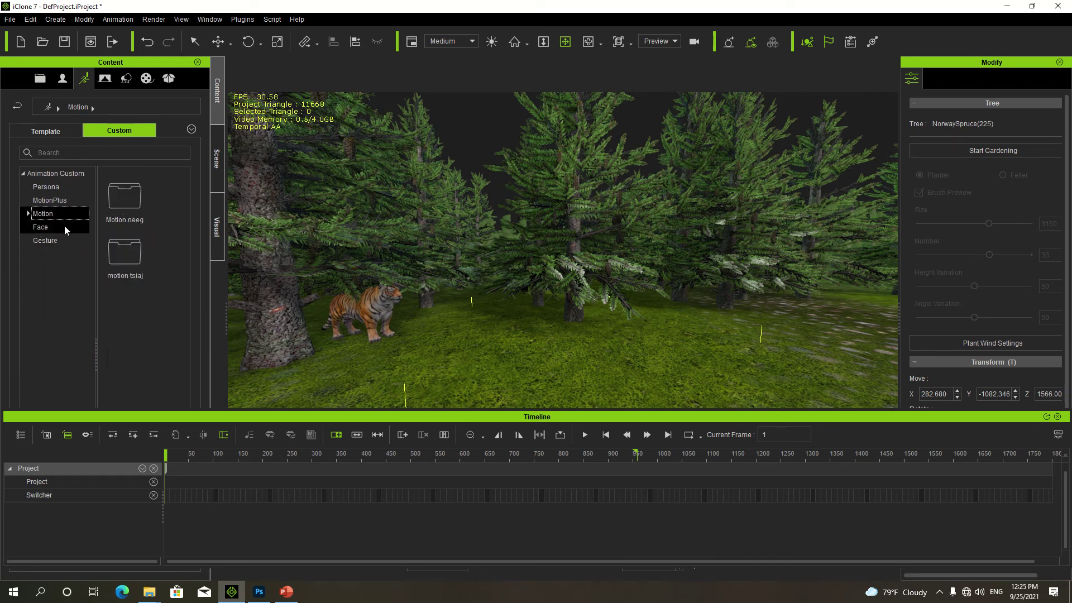
pyautogui.click(28, 215)
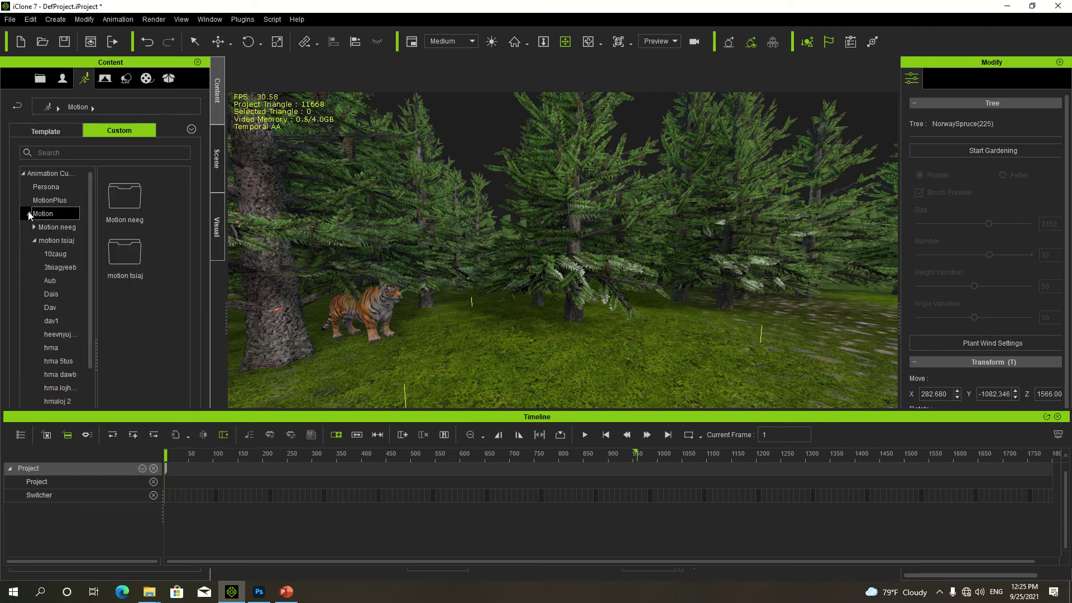
pyautogui.click(35, 240)
pyautogui.click(34, 241)
pyautogui.moveTo(130, 410); pyautogui.dragTo(120, 495)
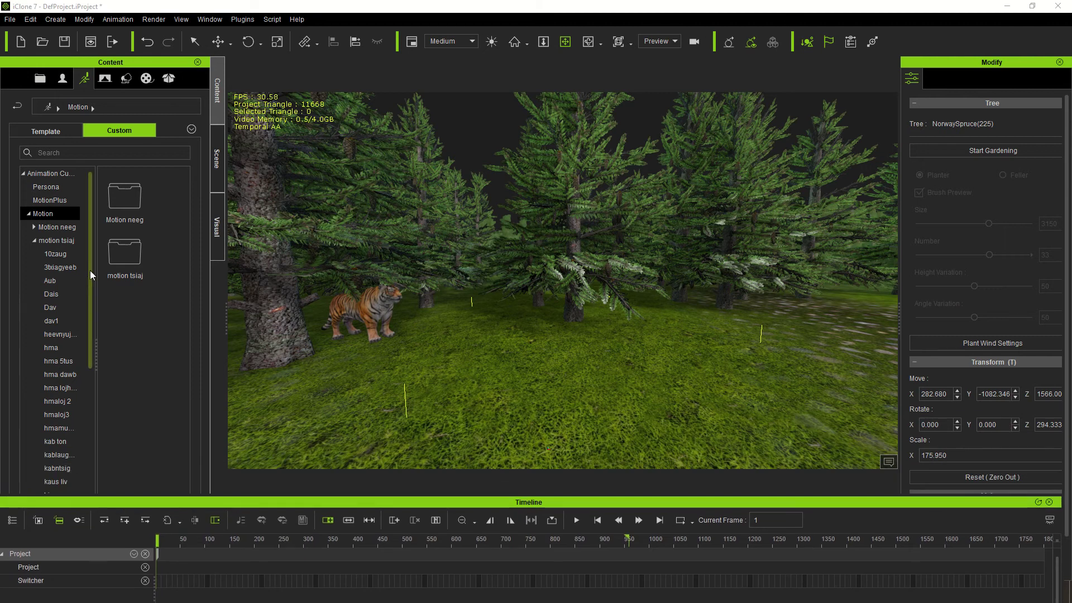
pyautogui.moveTo(89, 270); pyautogui.dragTo(95, 425)
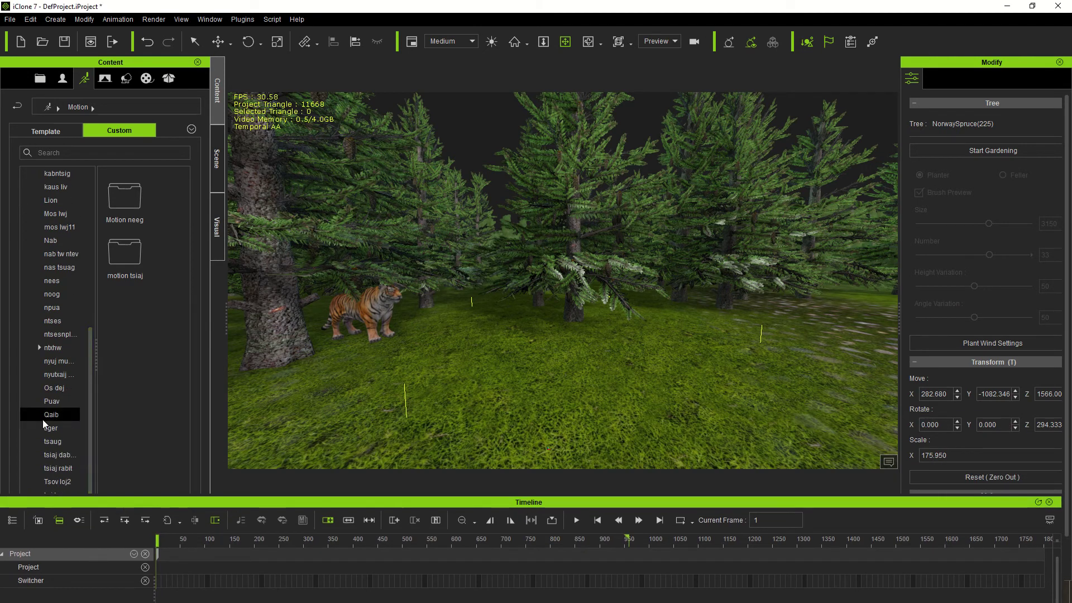
pyautogui.click(45, 428)
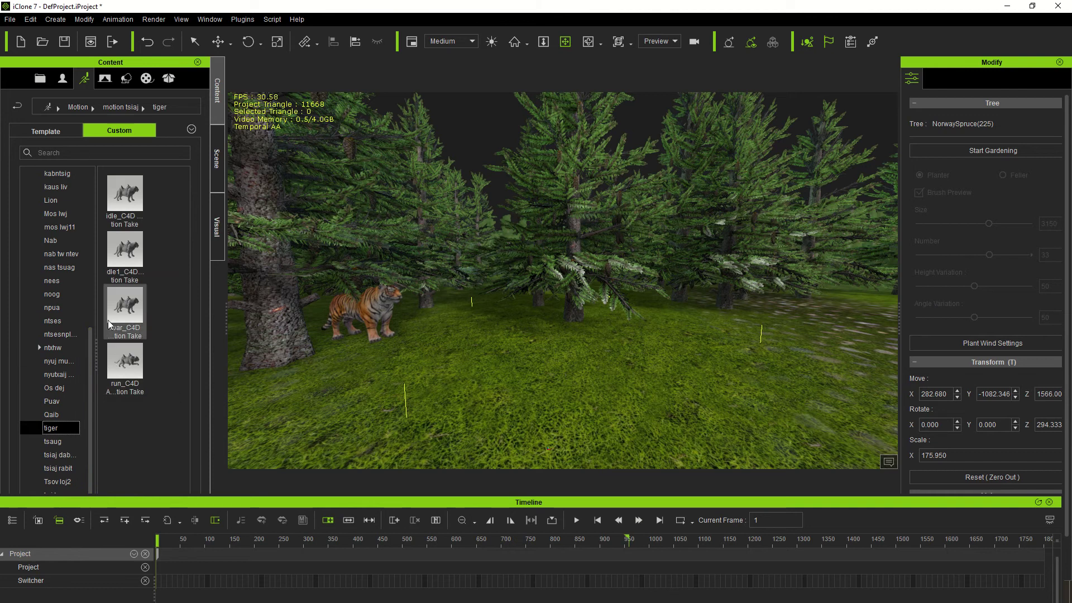
pyautogui.moveTo(109, 382); pyautogui.dragTo(363, 317)
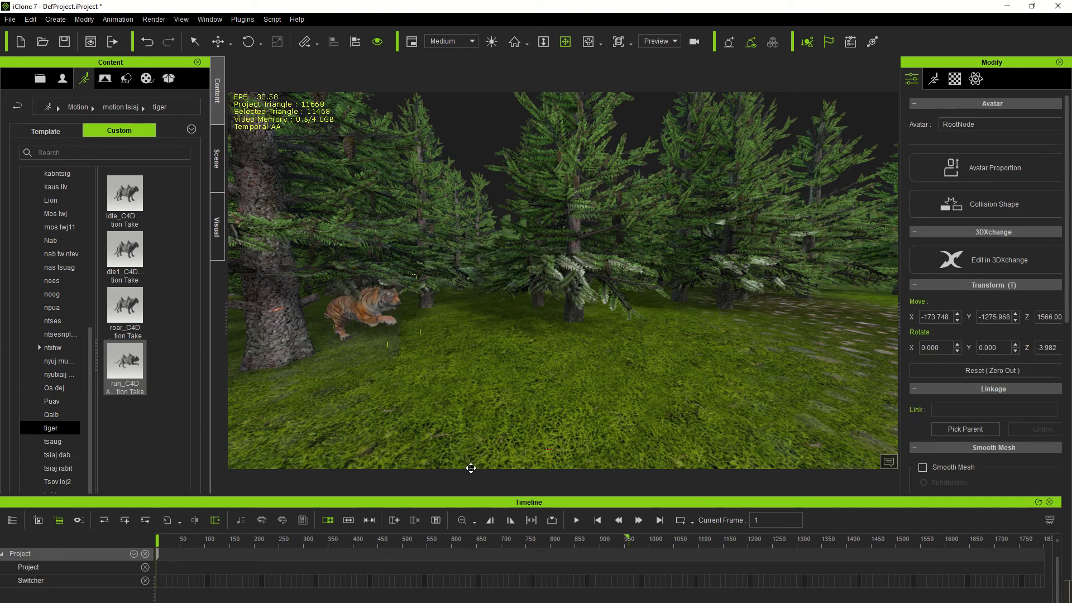
# - Raise the timeline over the lower part of the viewport and open its list of available object tracks
pyautogui.moveTo(467, 502); pyautogui.dragTo(479, 456)
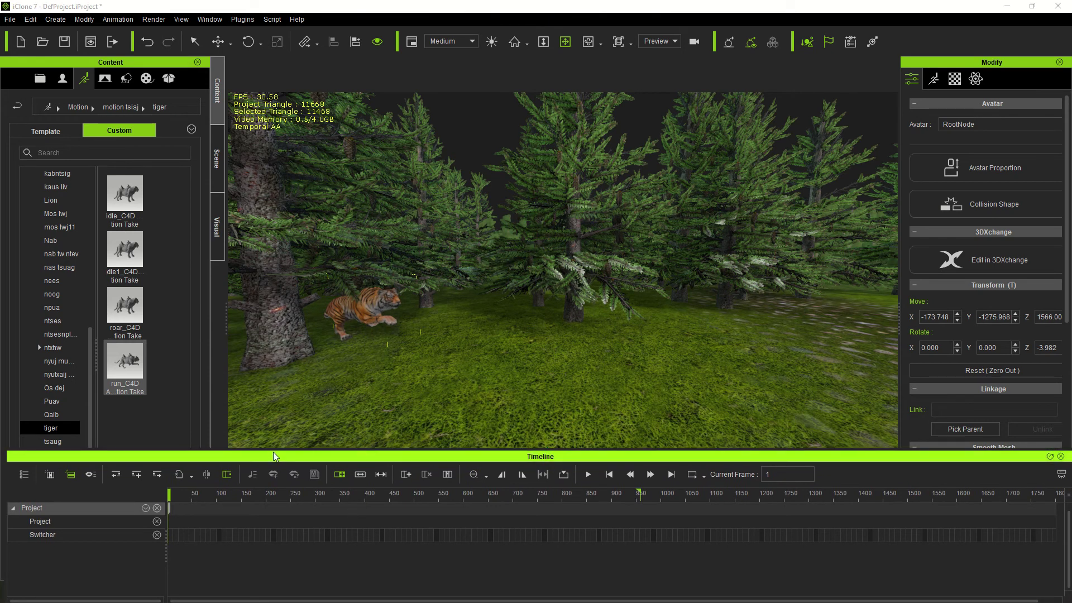
pyautogui.moveTo(273, 451); pyautogui.dragTo(291, 423)
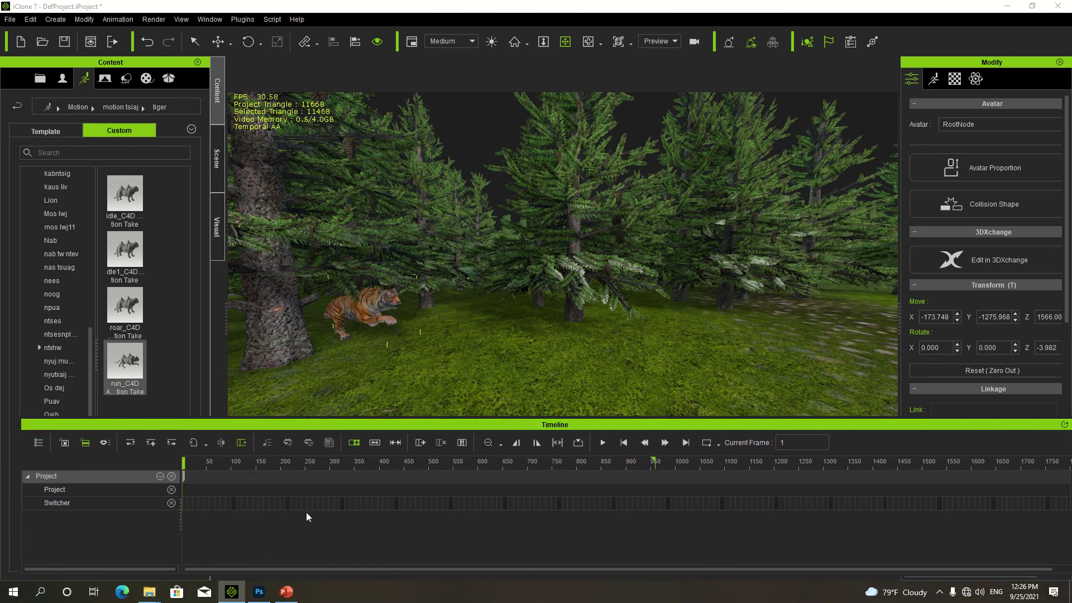
pyautogui.click(34, 443)
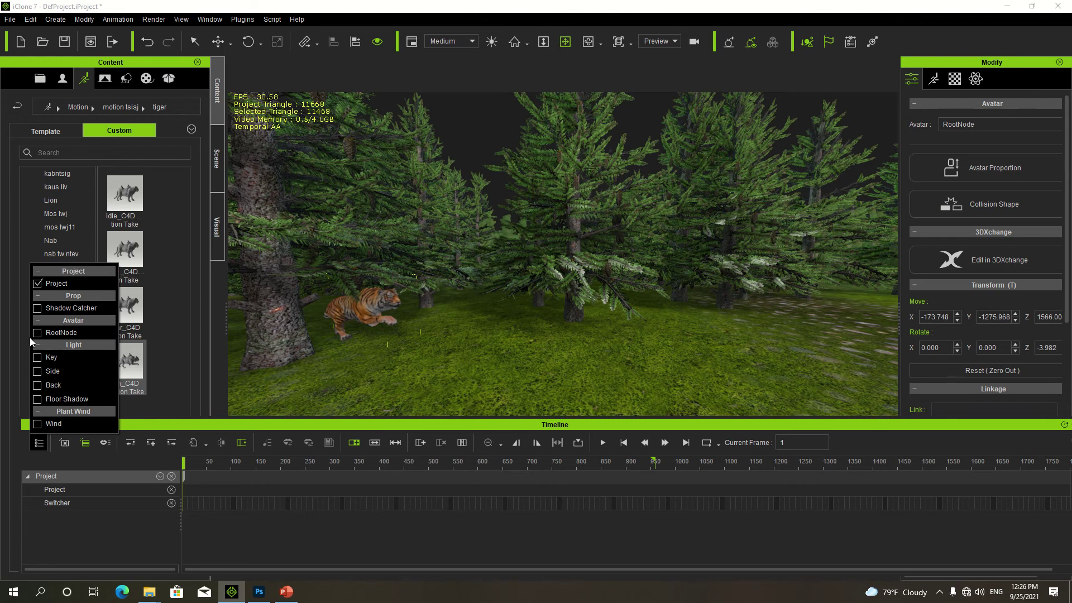
# - Examine the avatar, prop, light, plant wind, tree and terrain groups in the scene's object list
pyautogui.click(218, 163)
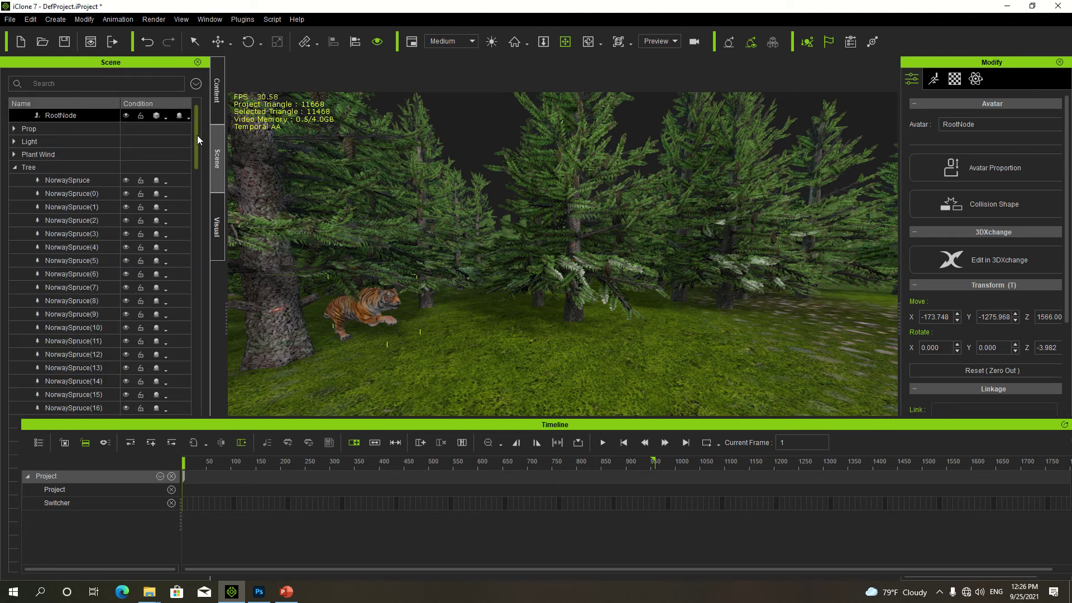
pyautogui.moveTo(197, 136); pyautogui.dragTo(153, 79)
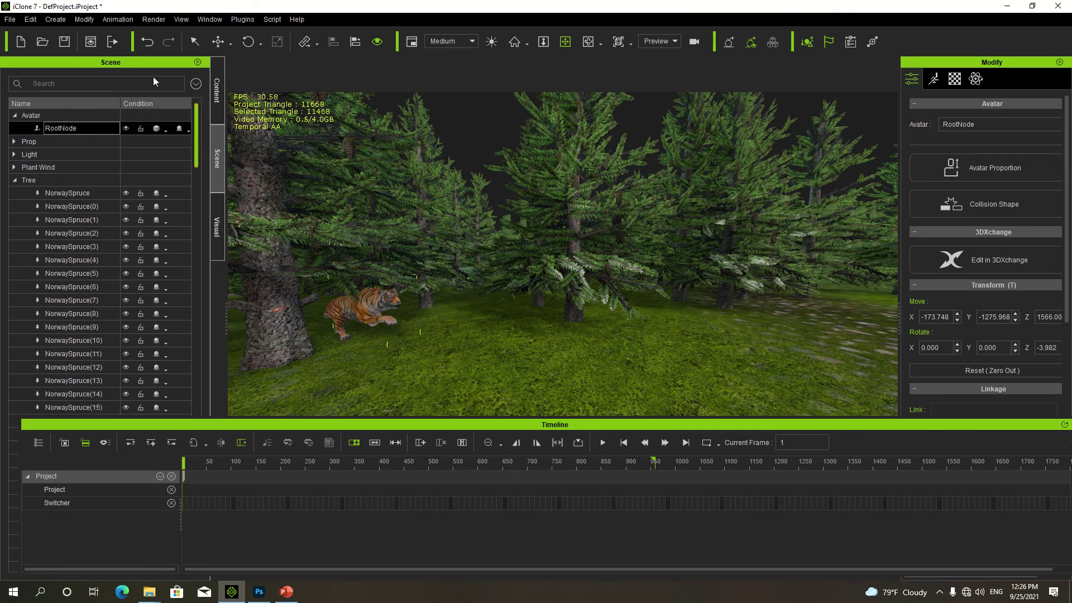
pyautogui.click(15, 179)
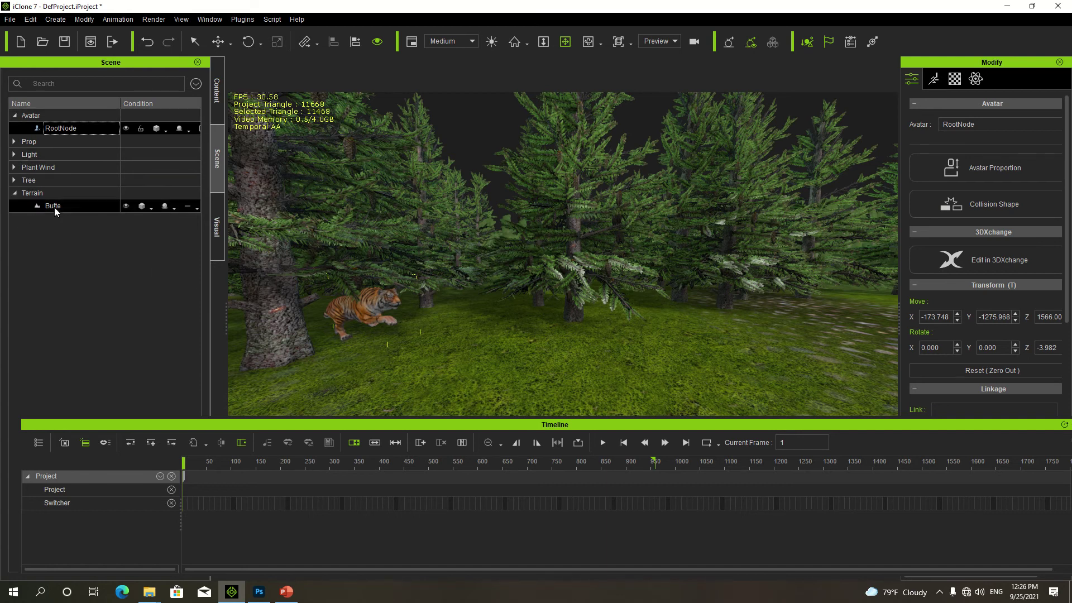
pyautogui.click(13, 181)
pyautogui.click(14, 167)
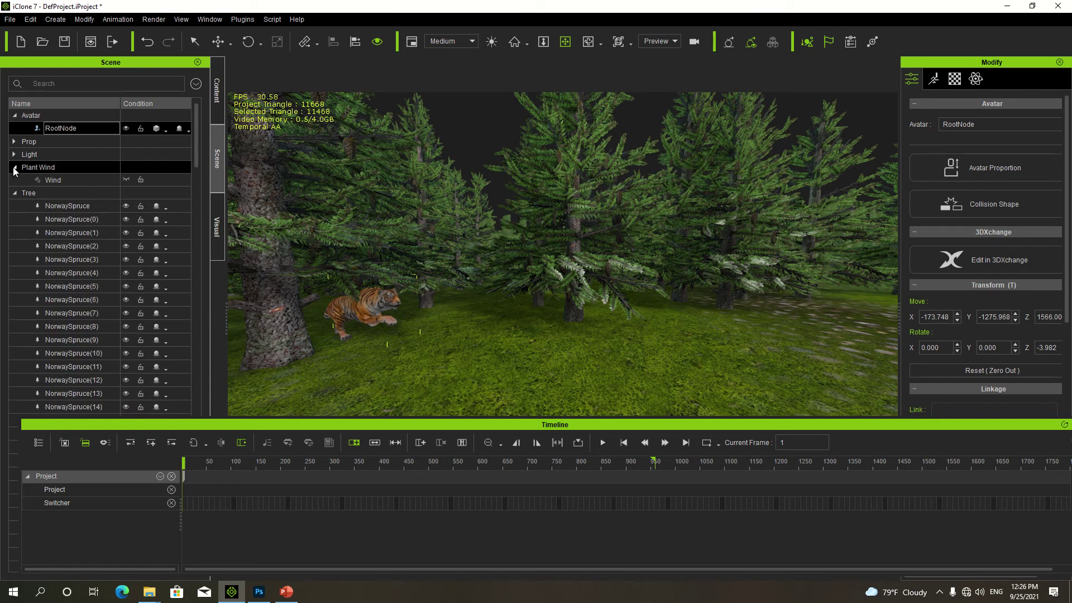
pyautogui.click(15, 168)
pyautogui.click(15, 155)
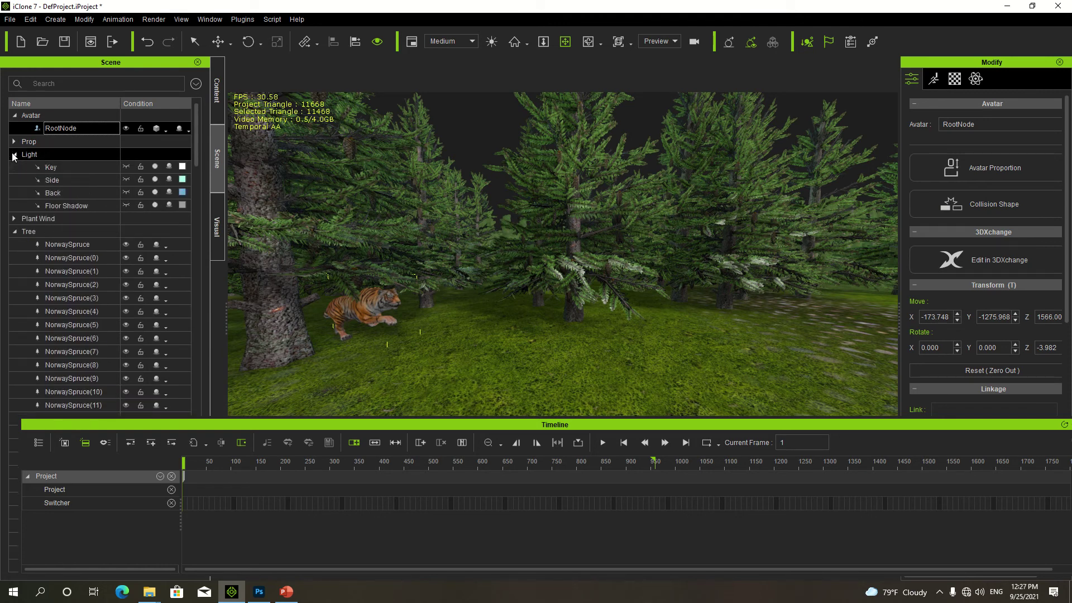
pyautogui.click(15, 142)
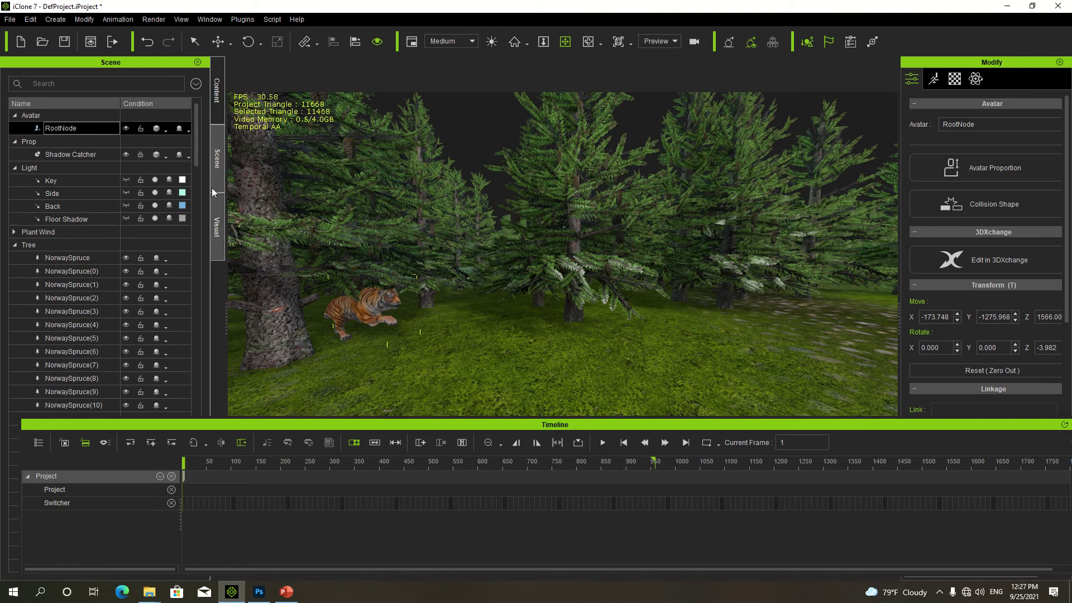
pyautogui.moveTo(198, 159); pyautogui.dragTo(201, 226)
pyautogui.moveTo(199, 427); pyautogui.dragTo(202, 564)
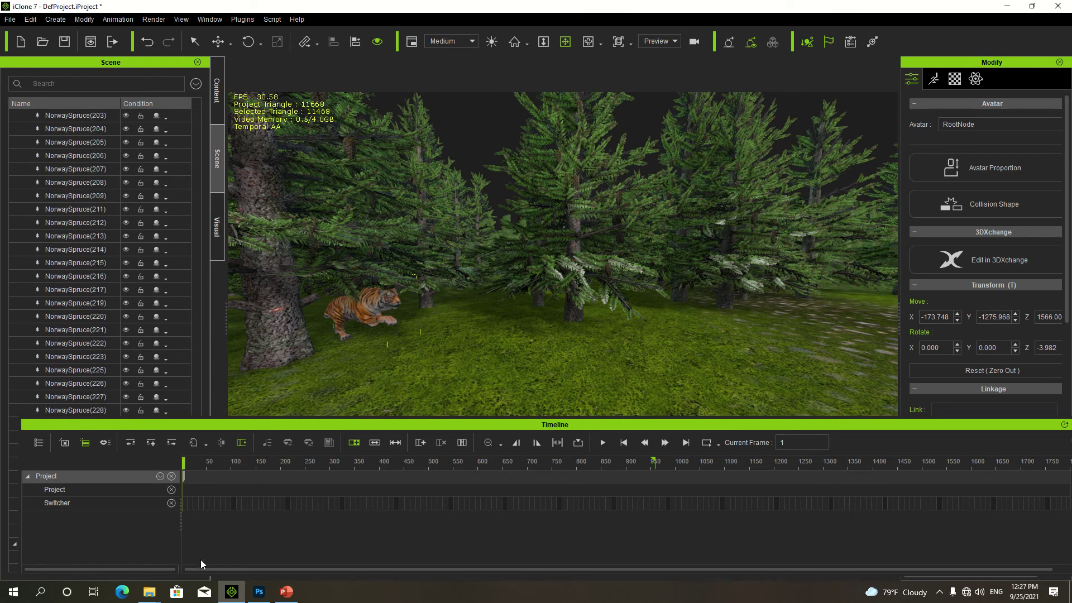
pyautogui.click(173, 425)
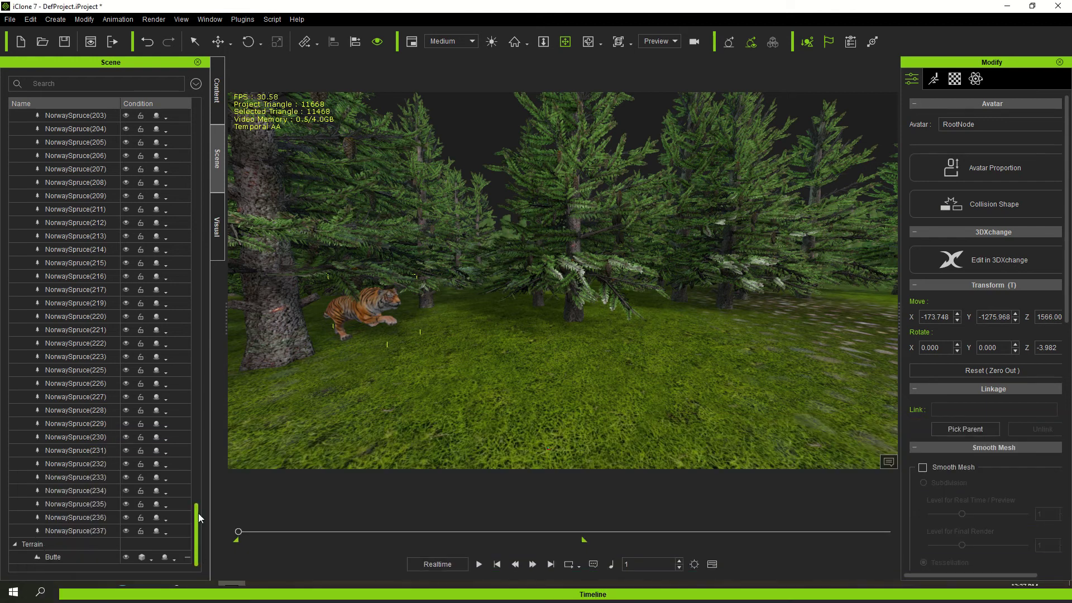
pyautogui.moveTo(199, 514); pyautogui.dragTo(202, 105)
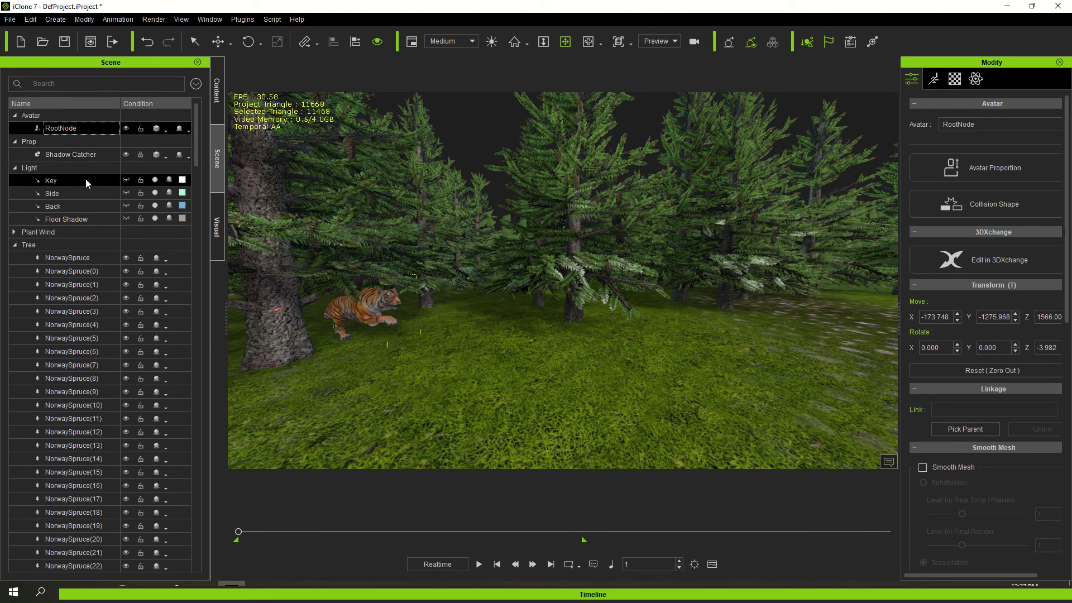
pyautogui.click(14, 245)
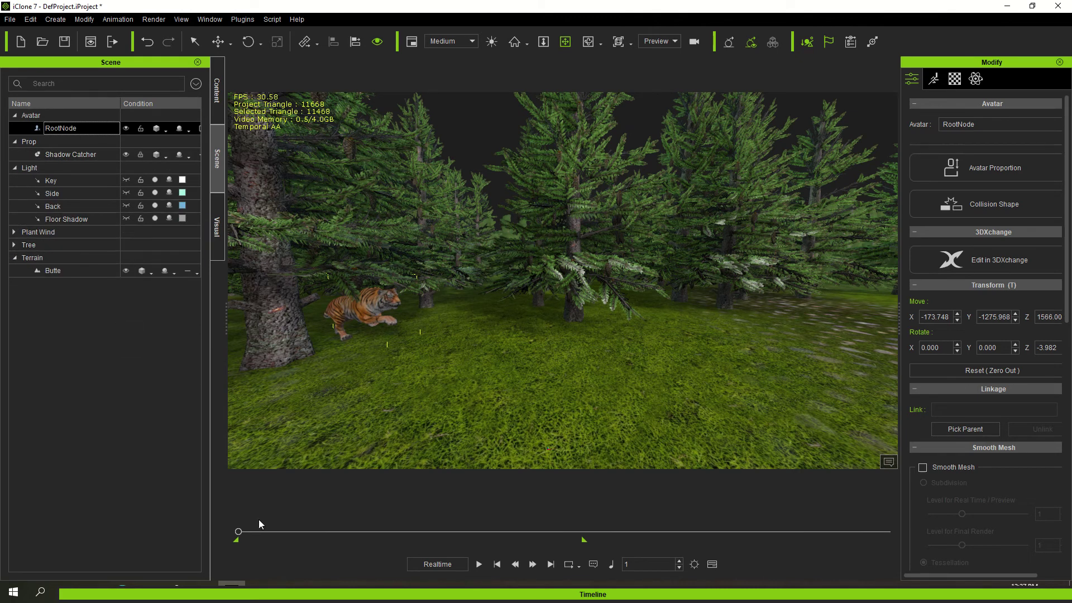
# - Show the tiger's RootNode tracks in the timeline, preview its run motion and return to frame 1
pyautogui.click(257, 594)
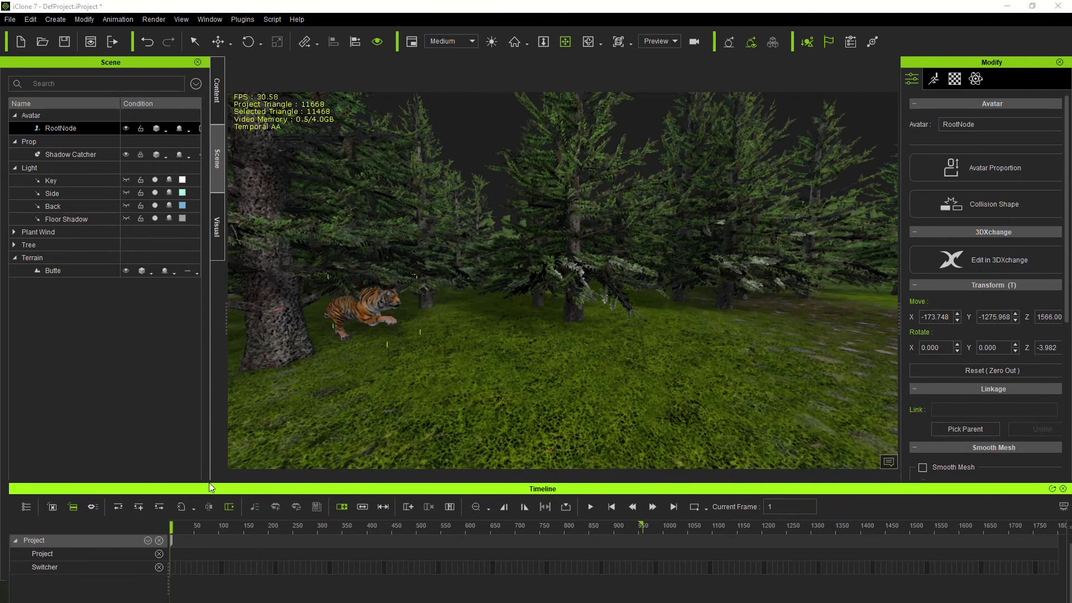
pyautogui.moveTo(209, 481); pyautogui.dragTo(205, 427)
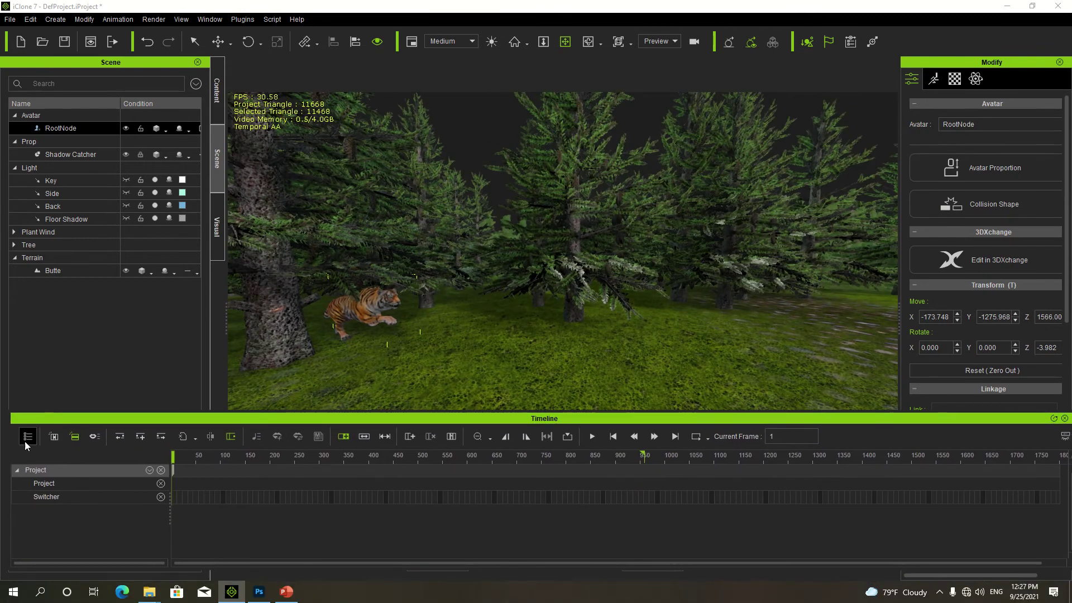
pyautogui.click(26, 495)
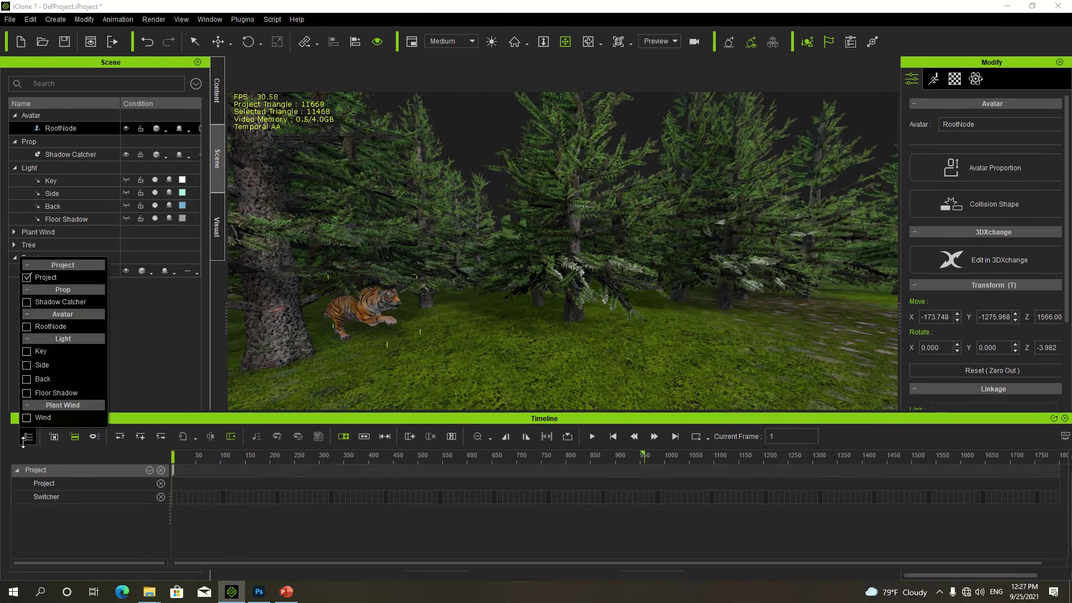
pyautogui.click(26, 327)
pyautogui.moveTo(249, 416); pyautogui.dragTo(243, 347)
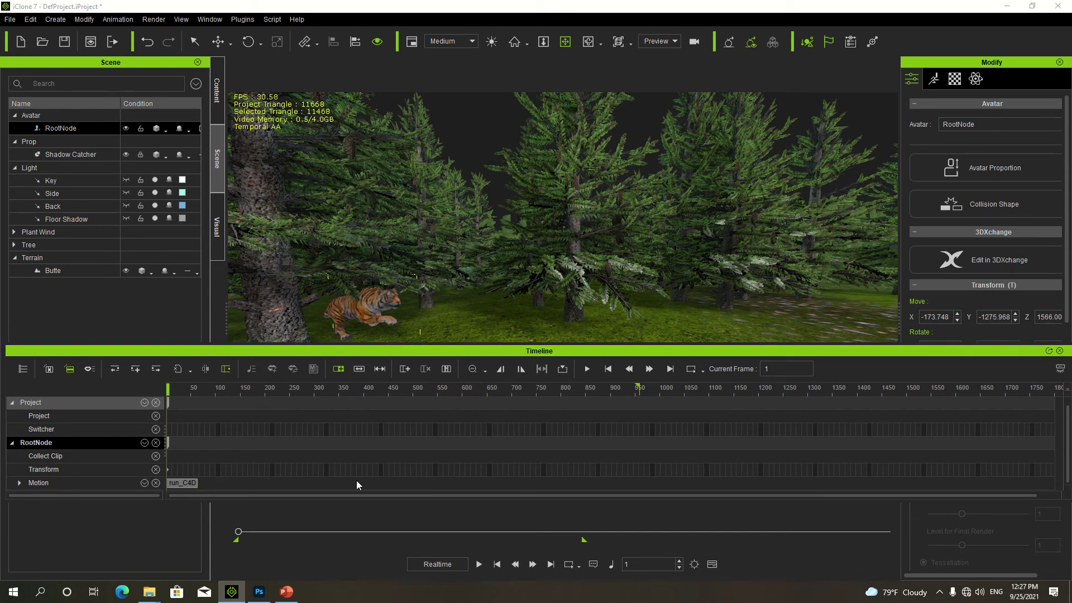
pyautogui.press('space')
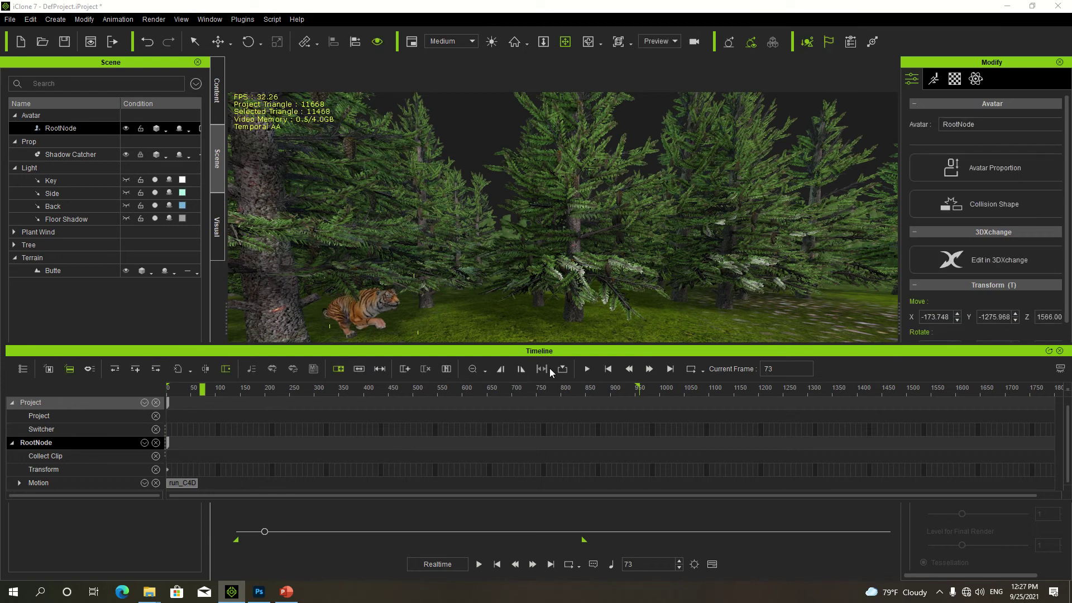
pyautogui.click(608, 369)
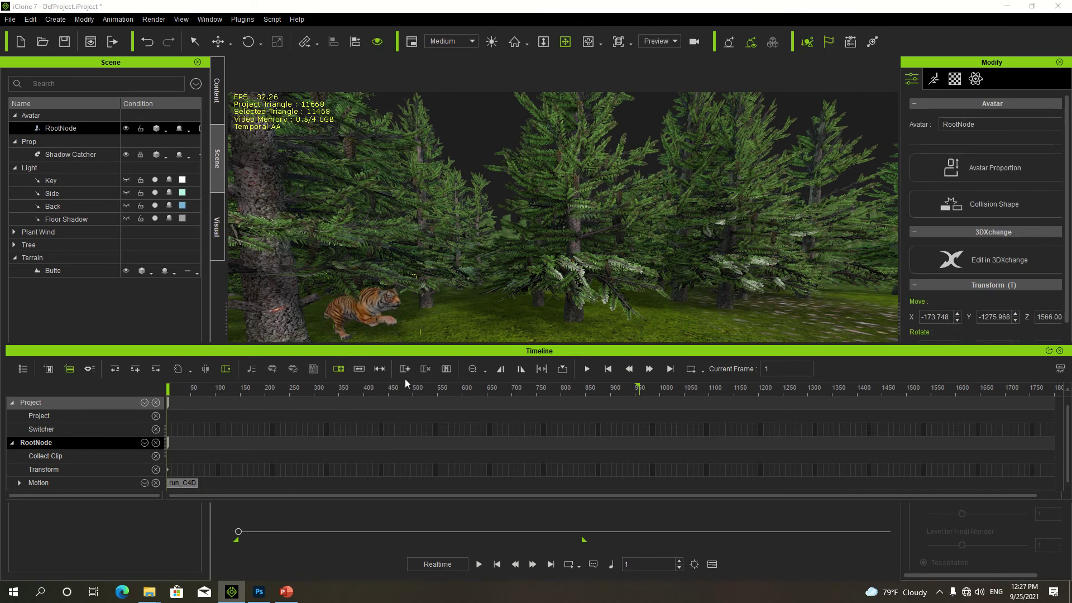
# - Extend the tiger's run_C4D motion clip to about frame 560 and return to frame 1
pyautogui.click(193, 484)
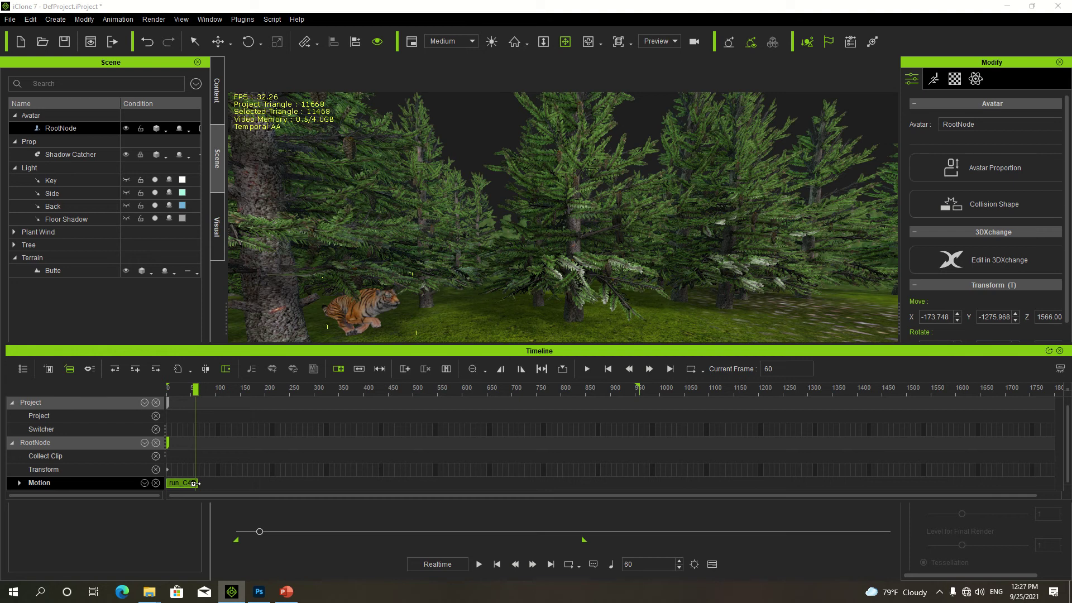
pyautogui.moveTo(194, 483); pyautogui.dragTo(205, 483)
pyautogui.moveTo(218, 484); pyautogui.dragTo(419, 496)
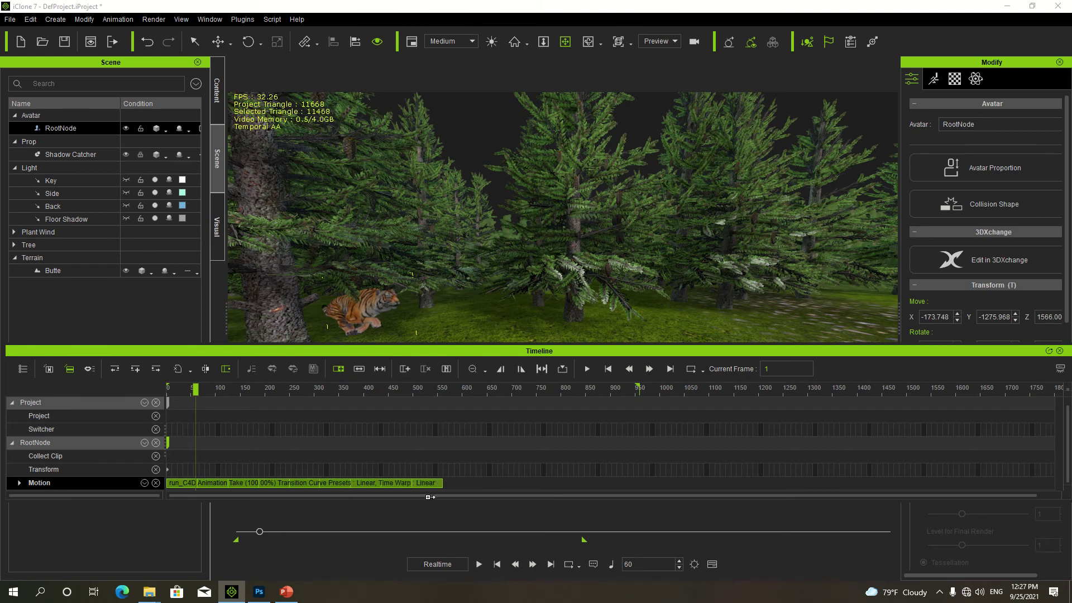
pyautogui.moveTo(444, 498); pyautogui.dragTo(429, 494)
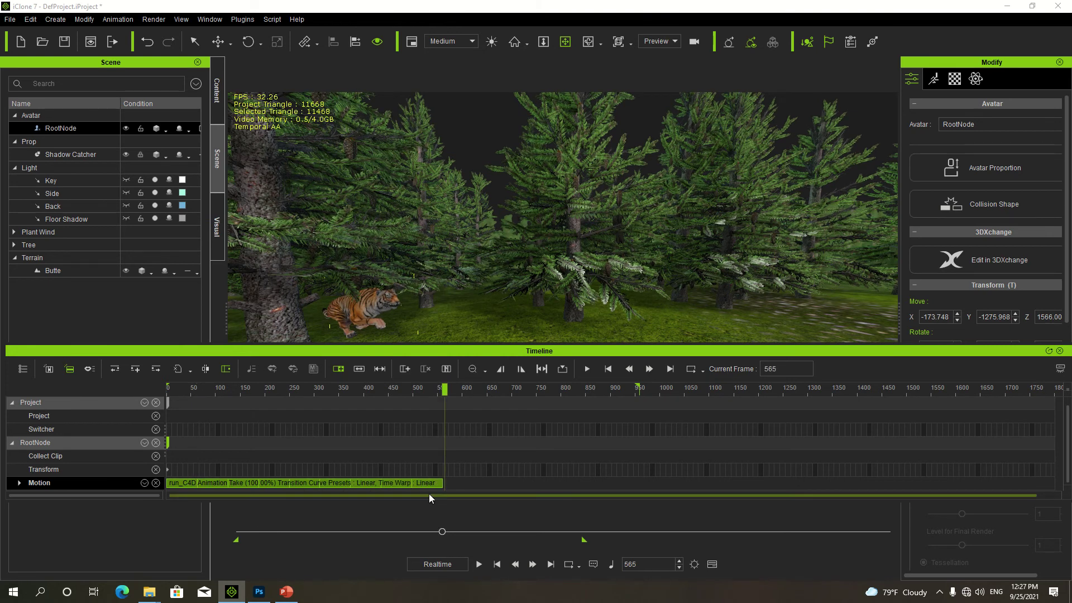
pyautogui.moveTo(444, 393); pyautogui.dragTo(136, 395)
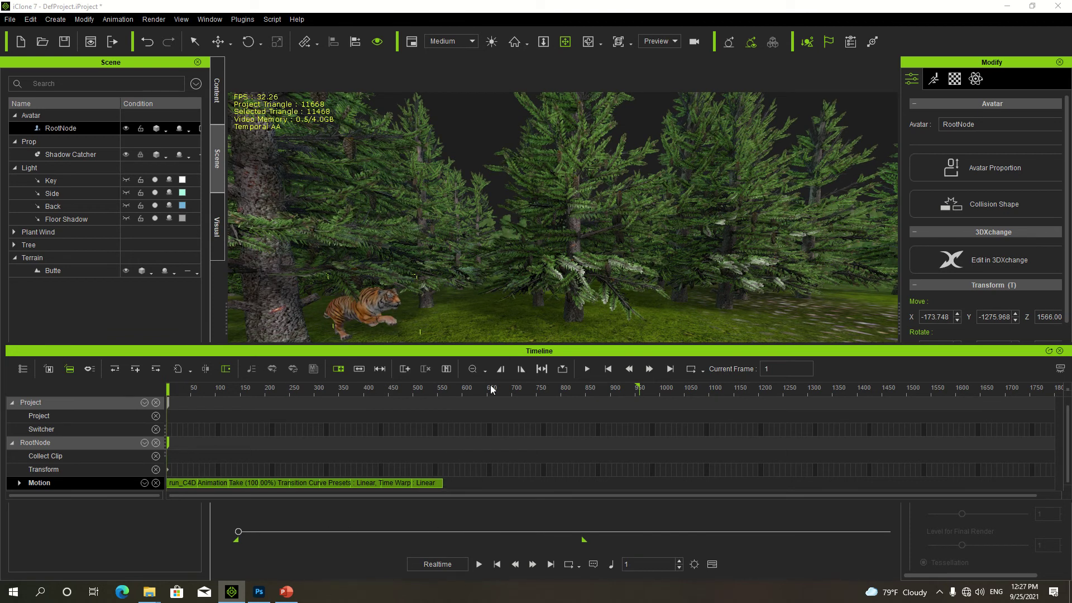
# - Reopen the custom tiger motion folder and lower the timeline so that the motions and the Motion track are both in sight
pyautogui.moveTo(496, 354); pyautogui.dragTo(497, 376)
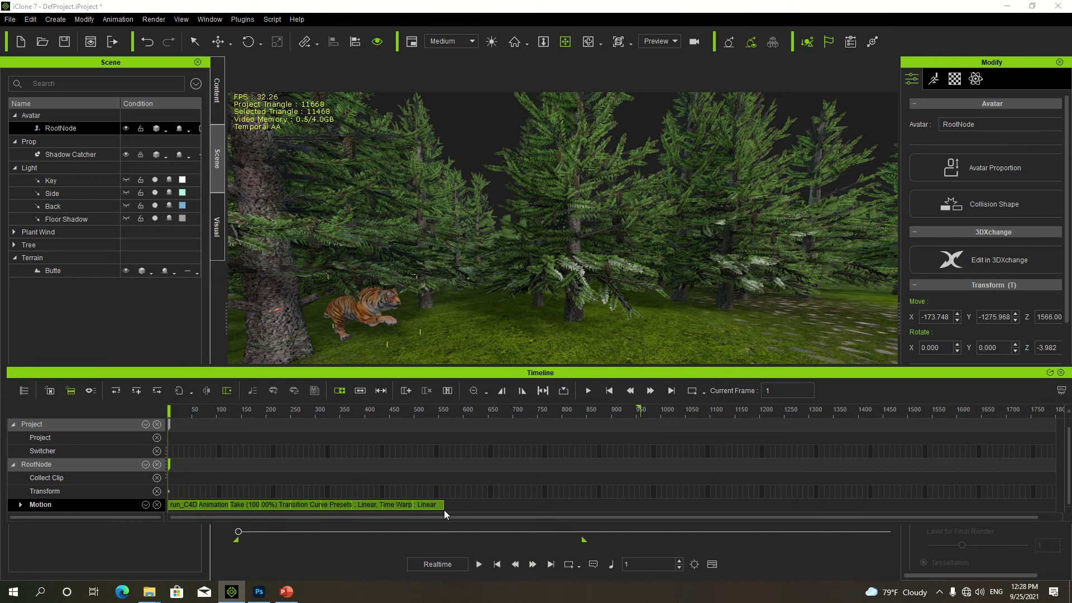
pyautogui.click(215, 94)
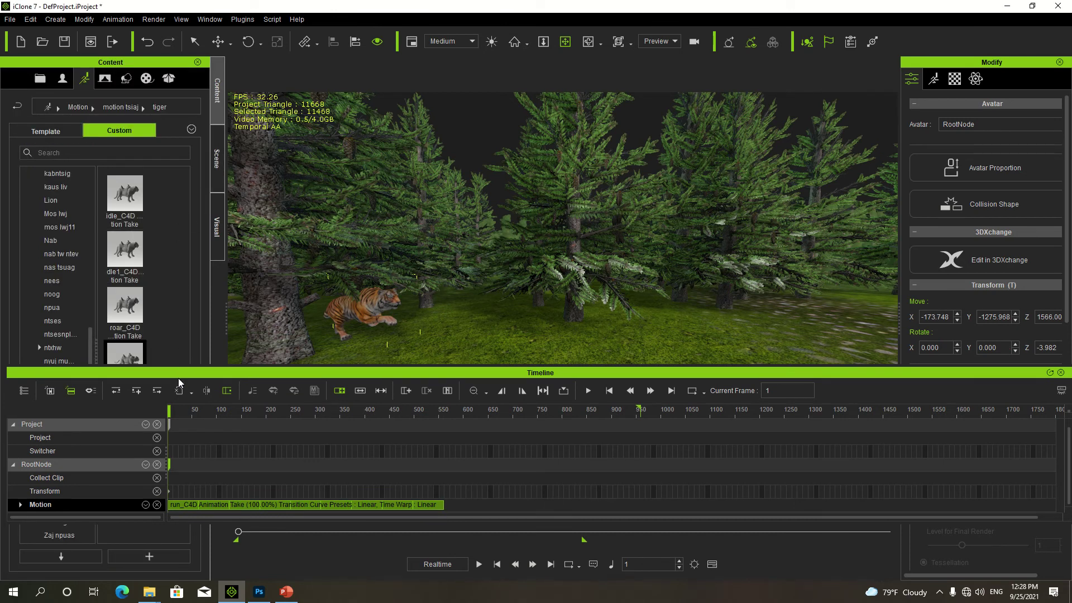
pyautogui.moveTo(179, 377); pyautogui.dragTo(163, 397)
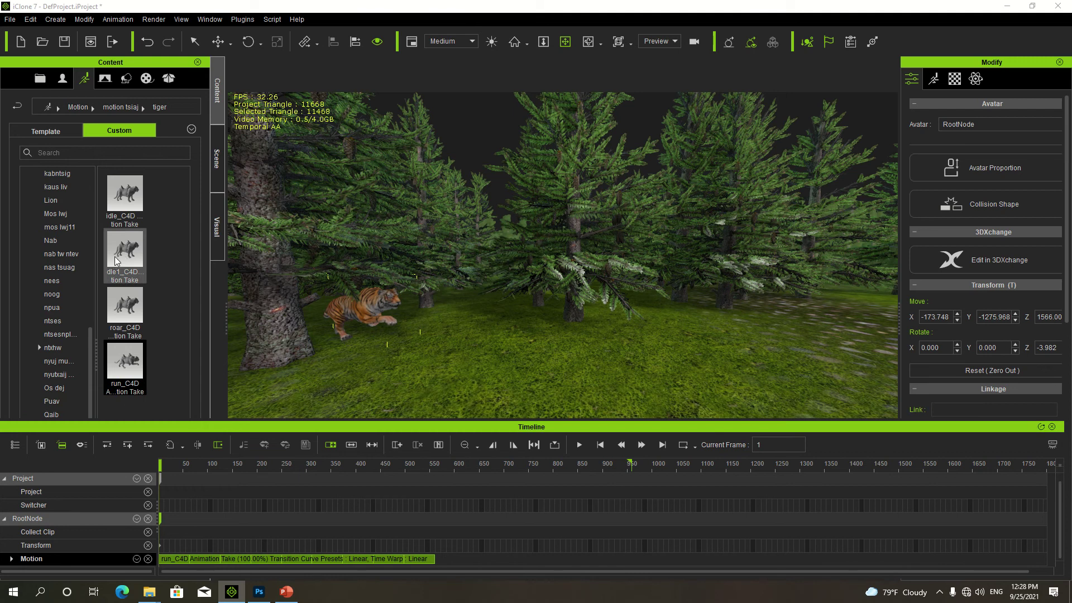
# - Append the idle1_C4D motion directly after the tiger's run_C4D clip, preview the start of the playback and return to frame 1
pyautogui.moveTo(116, 260); pyautogui.dragTo(434, 558)
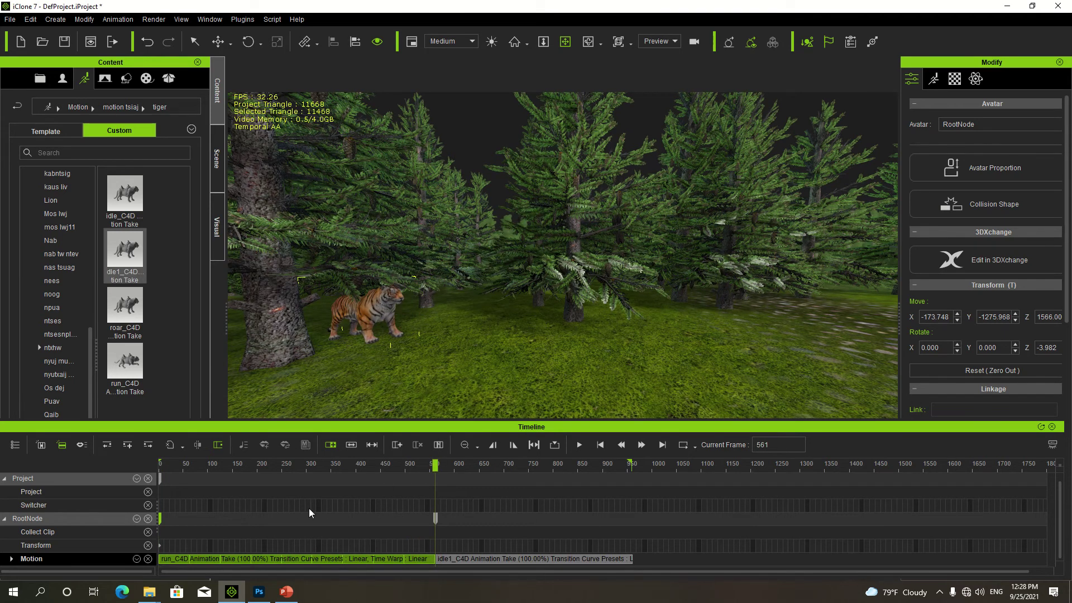
pyautogui.moveTo(435, 466); pyautogui.dragTo(117, 487)
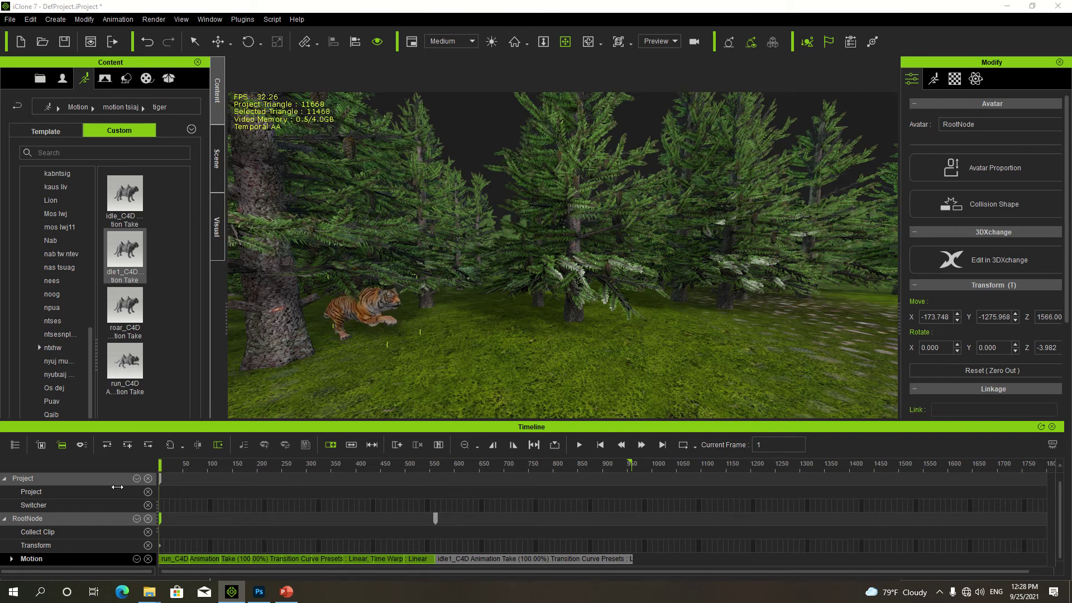
pyautogui.press('space')
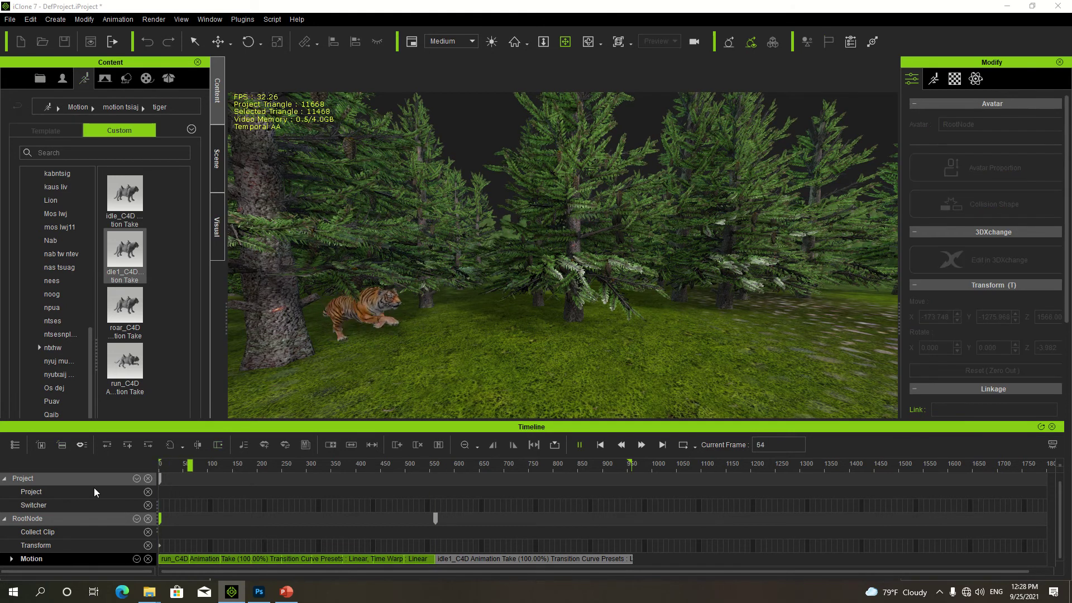
pyautogui.press('space')
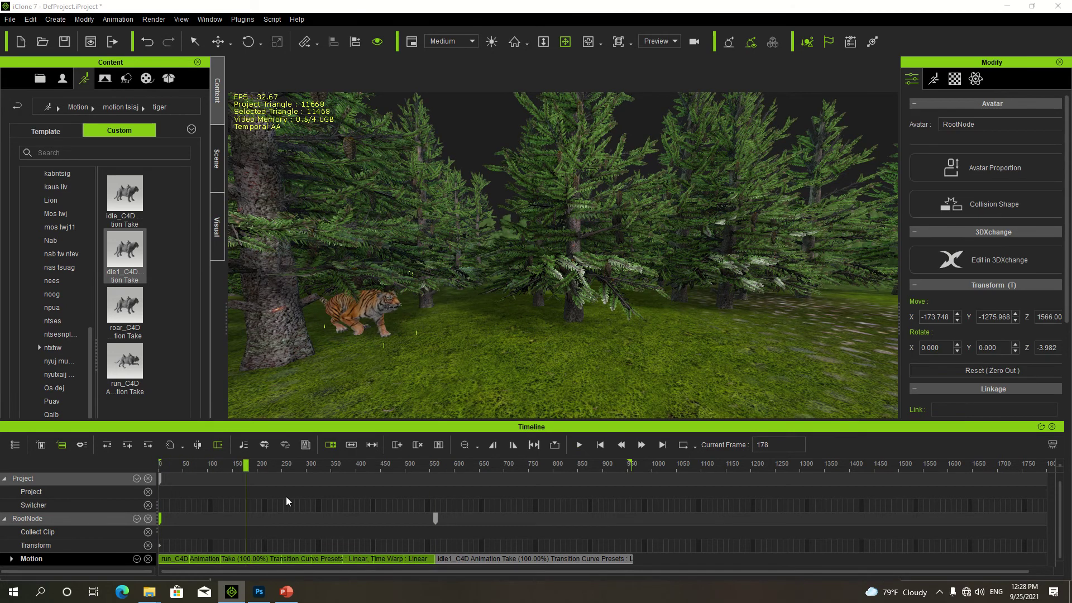
pyautogui.click(601, 445)
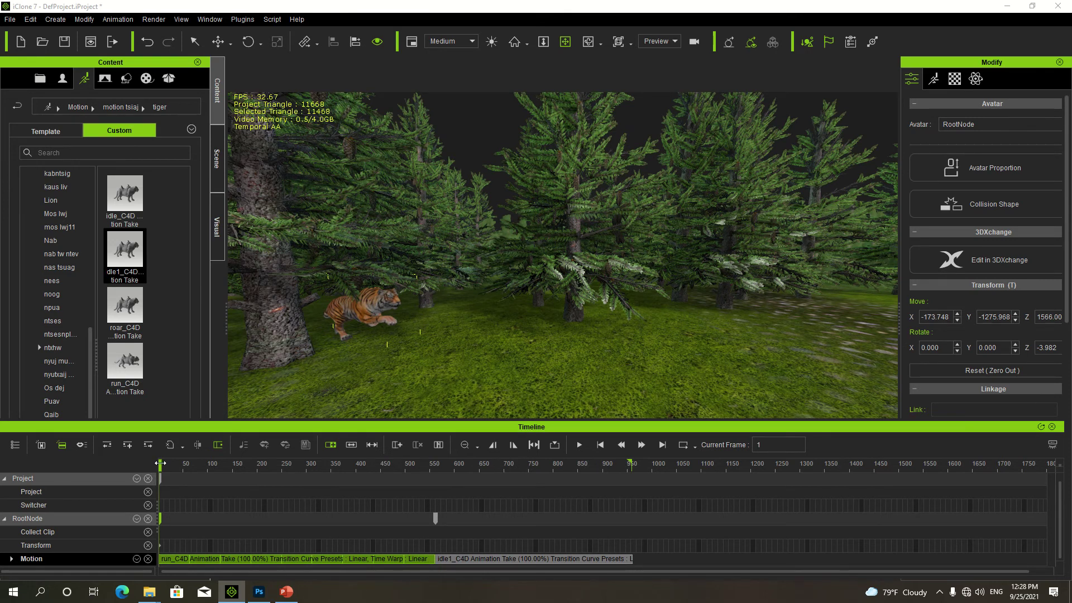
# - At frame 561, where the run clip ends, move the tiger along the X axis across the clearing to about X 780.6
pyautogui.moveTo(161, 467); pyautogui.dragTo(435, 501)
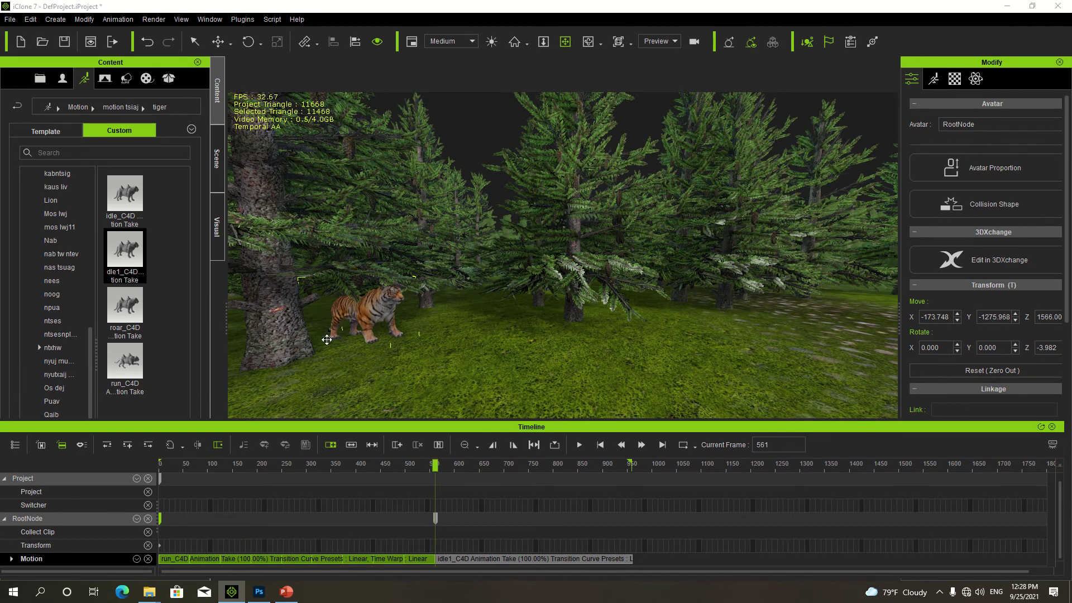
pyautogui.click(347, 320)
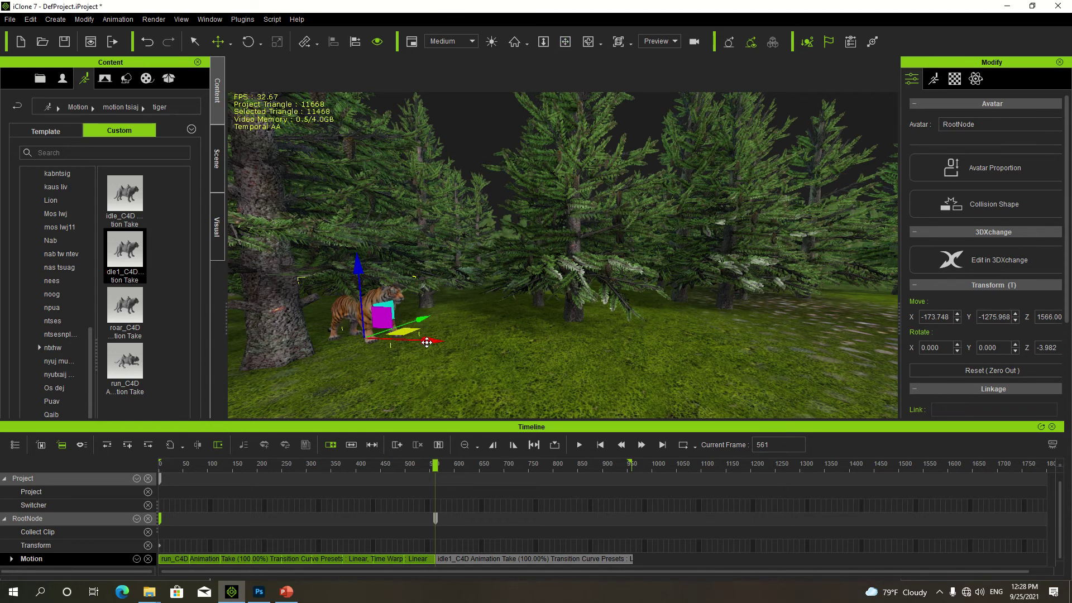
pyautogui.moveTo(427, 342); pyautogui.dragTo(903, 370)
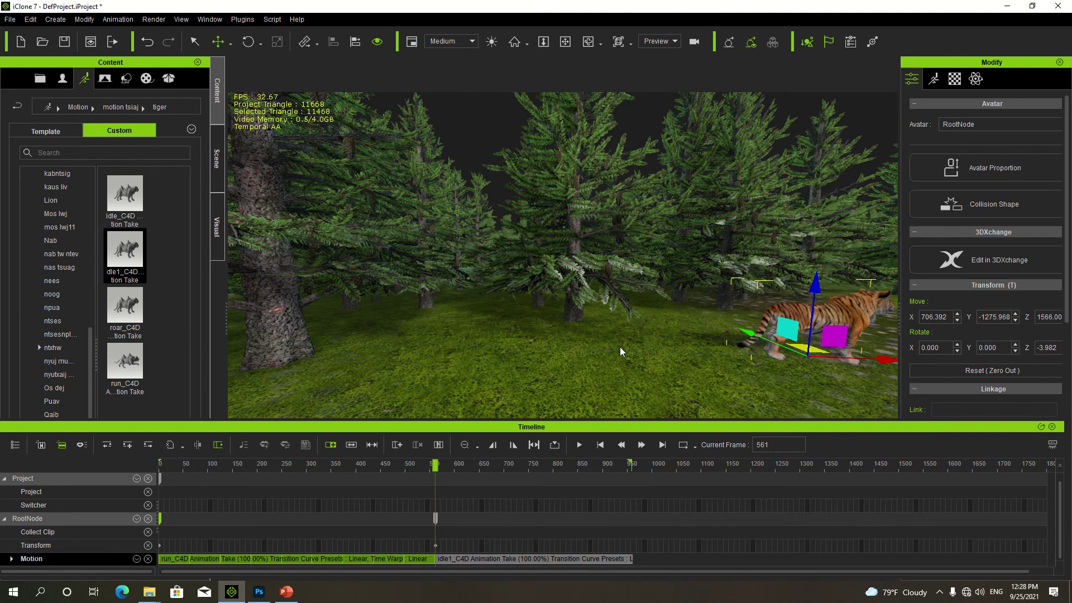
pyautogui.scroll(-3, 620, 347)
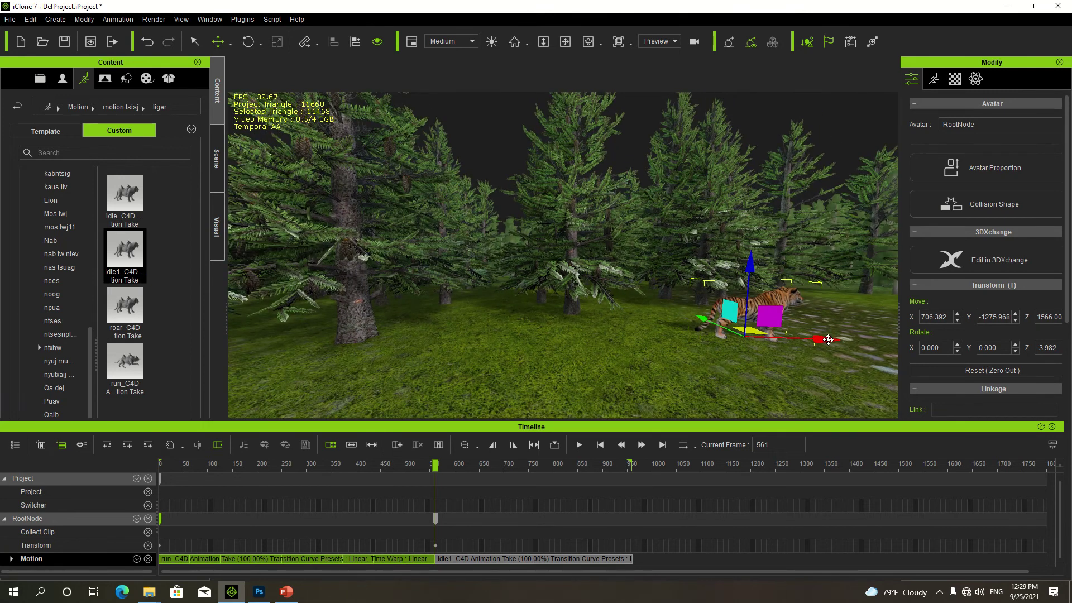
pyautogui.moveTo(830, 340); pyautogui.dragTo(866, 342)
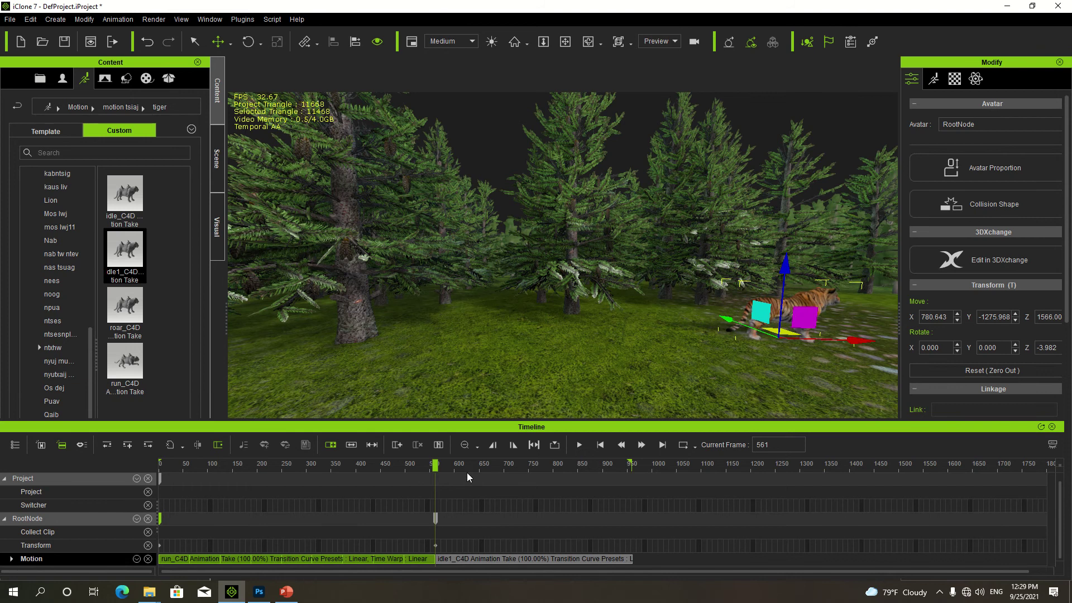
# - Play back the tiger's run and idle from the start, check the pose at frame 955 and return to frame 1
pyautogui.moveTo(436, 464); pyautogui.dragTo(246, 465)
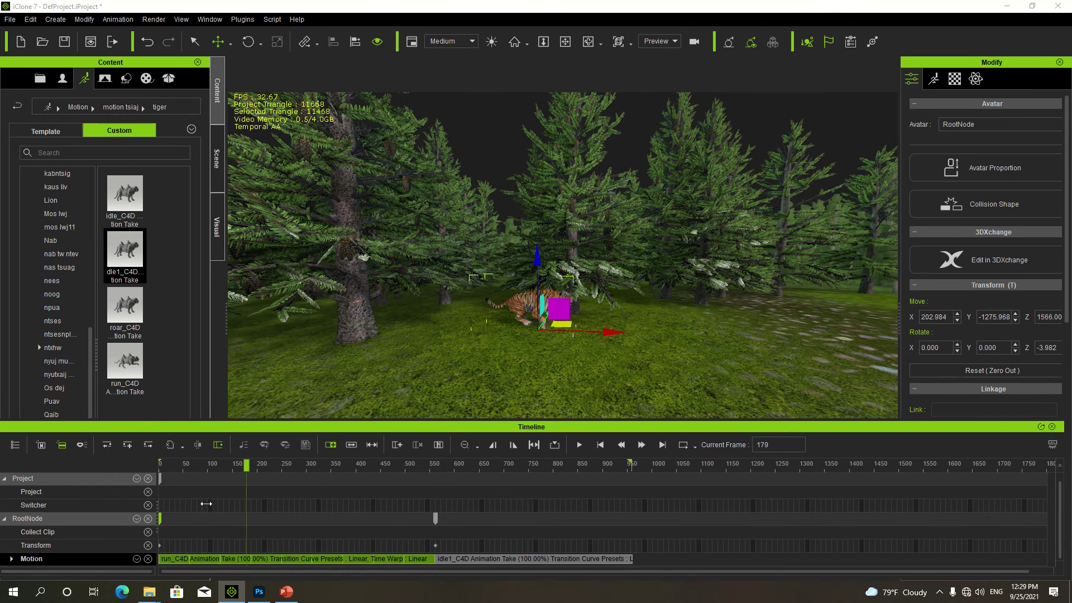
pyautogui.moveTo(206, 504); pyautogui.dragTo(71, 483)
pyautogui.press('space')
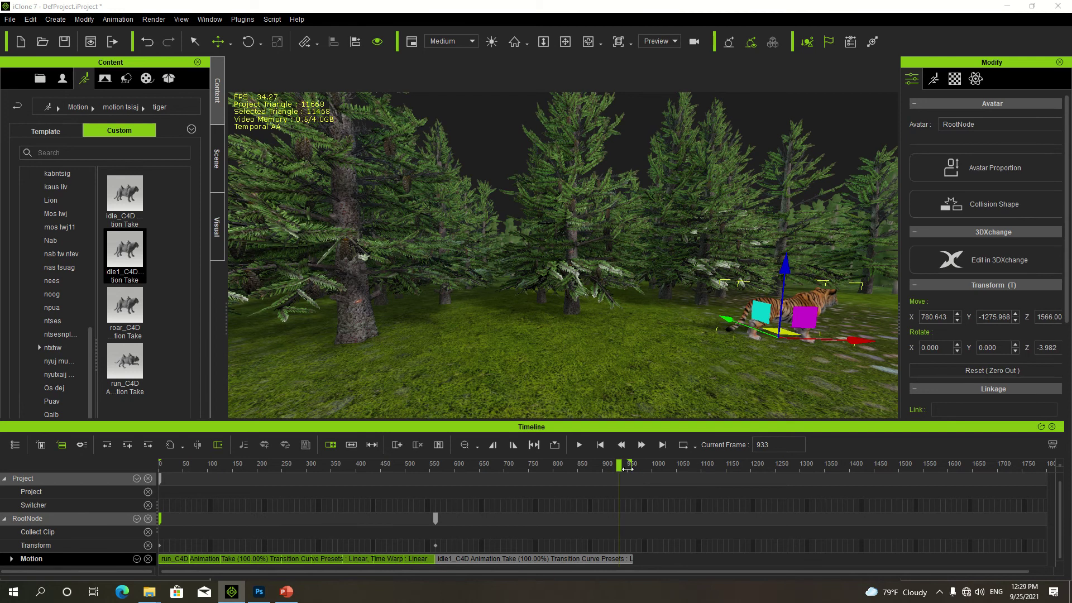
pyautogui.moveTo(629, 465); pyautogui.dragTo(630, 464)
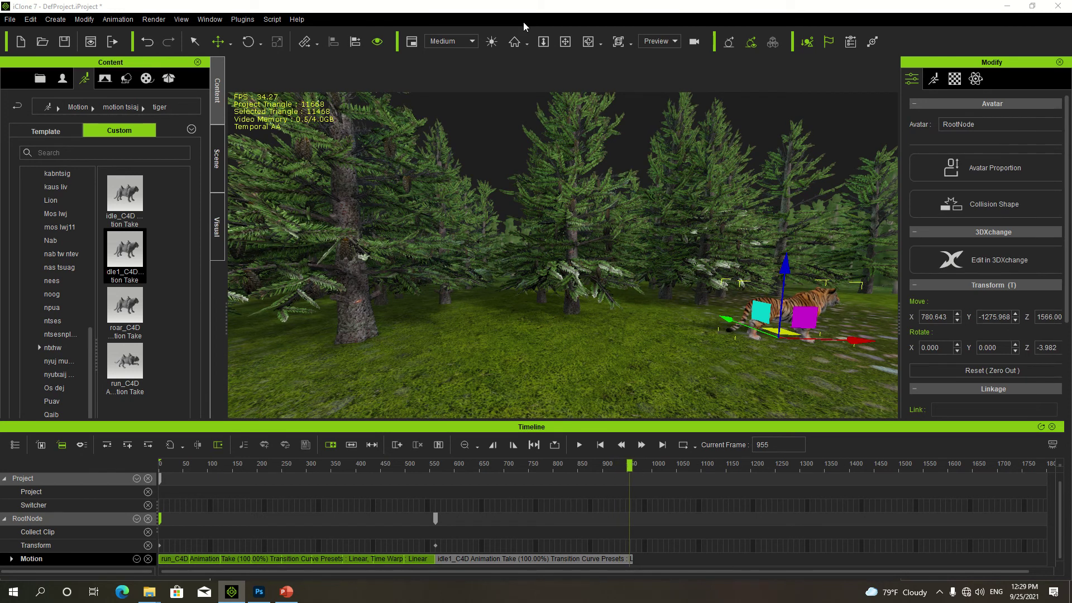
pyautogui.click(568, 45)
pyautogui.moveTo(590, 148); pyautogui.dragTo(537, 180)
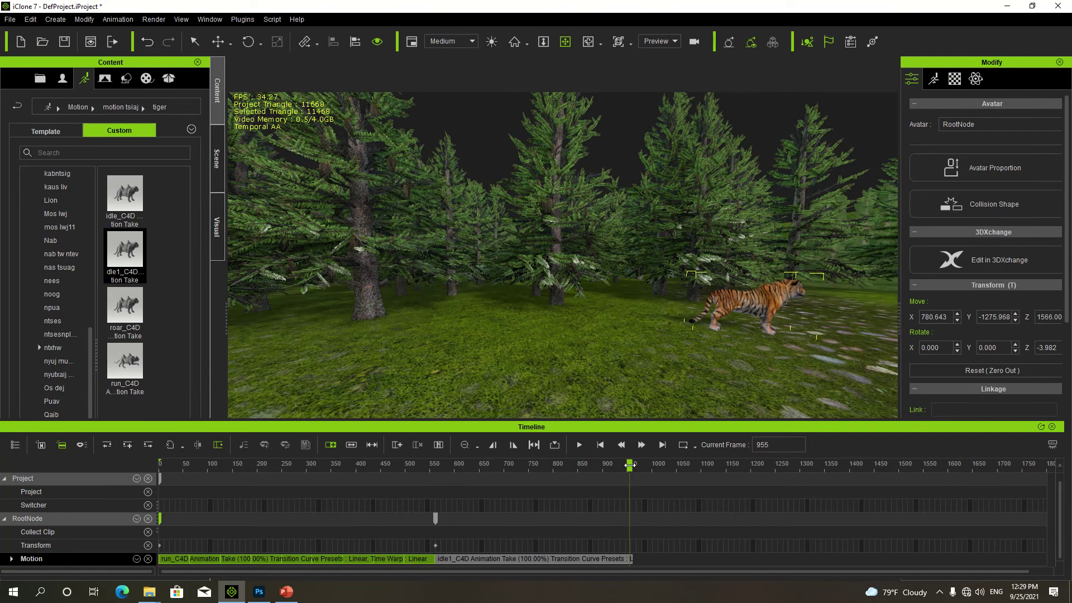
pyautogui.moveTo(629, 464); pyautogui.dragTo(291, 464)
pyautogui.moveTo(202, 449); pyautogui.dragTo(160, 451)
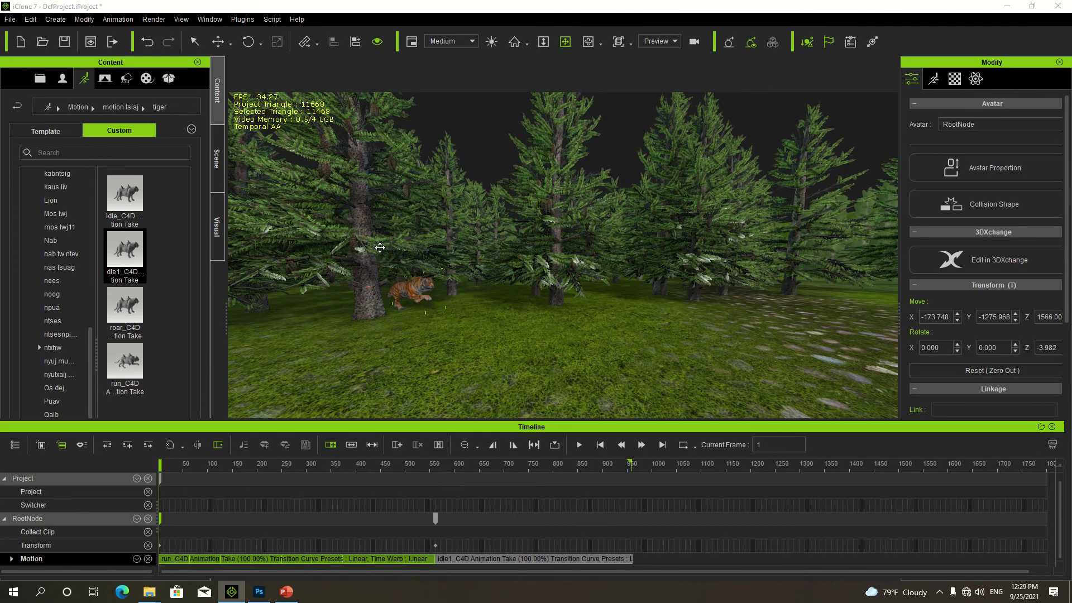
# - Add a sky to the forest from the Sky templates, trying Clear Day 00 and Clear Day 02
pyautogui.click(217, 239)
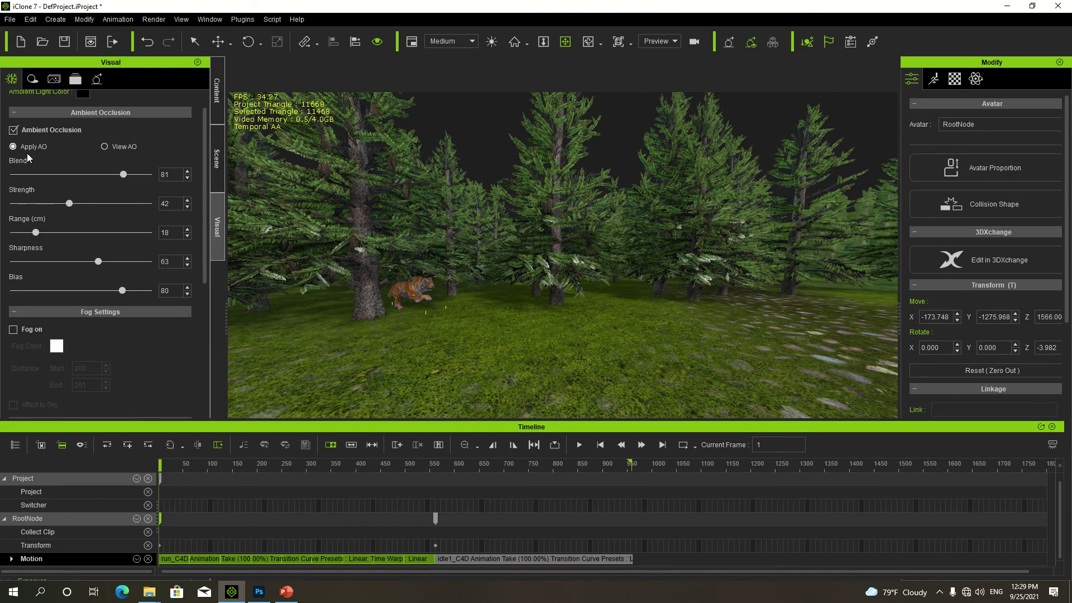
pyautogui.click(218, 88)
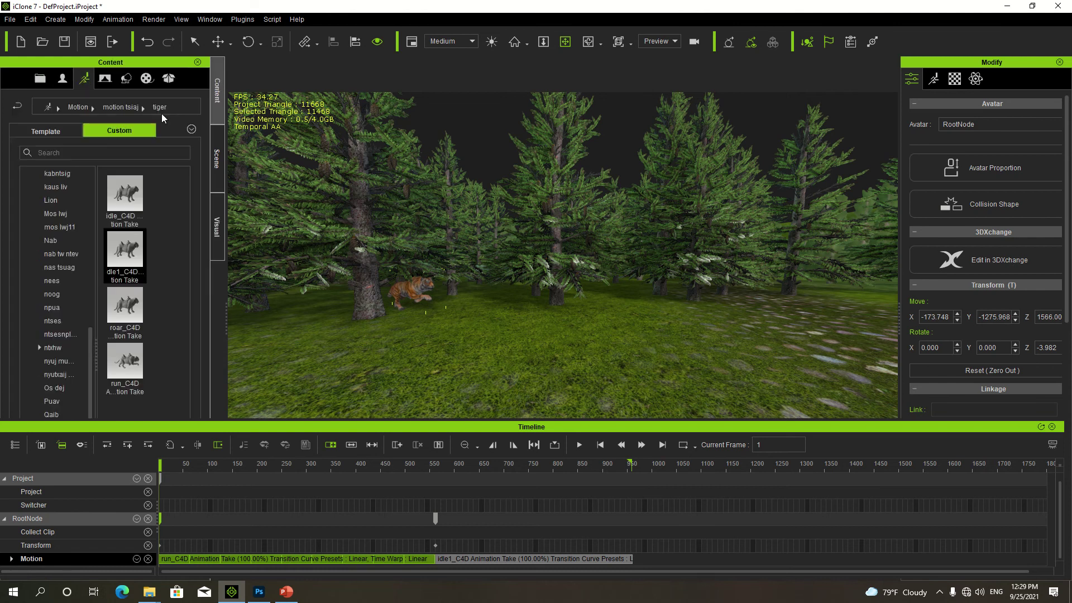
pyautogui.click(52, 129)
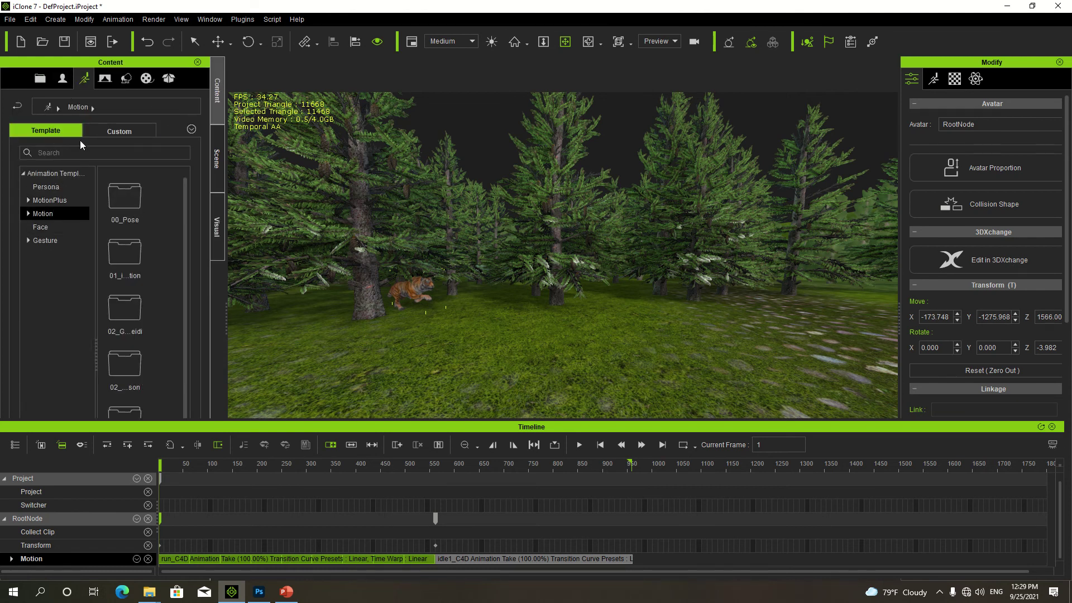
pyautogui.click(127, 79)
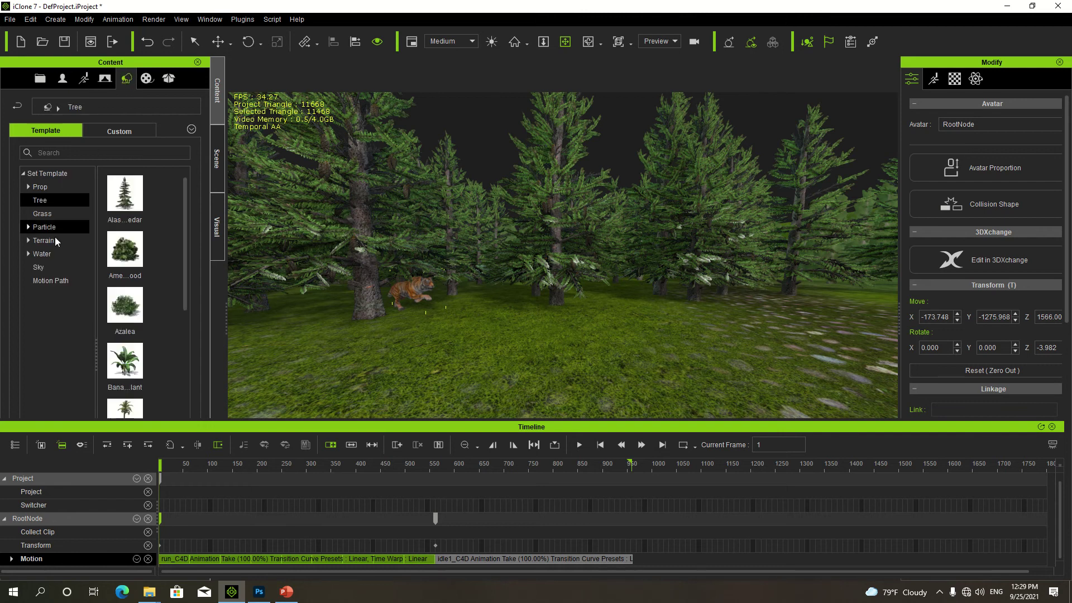
pyautogui.click(38, 269)
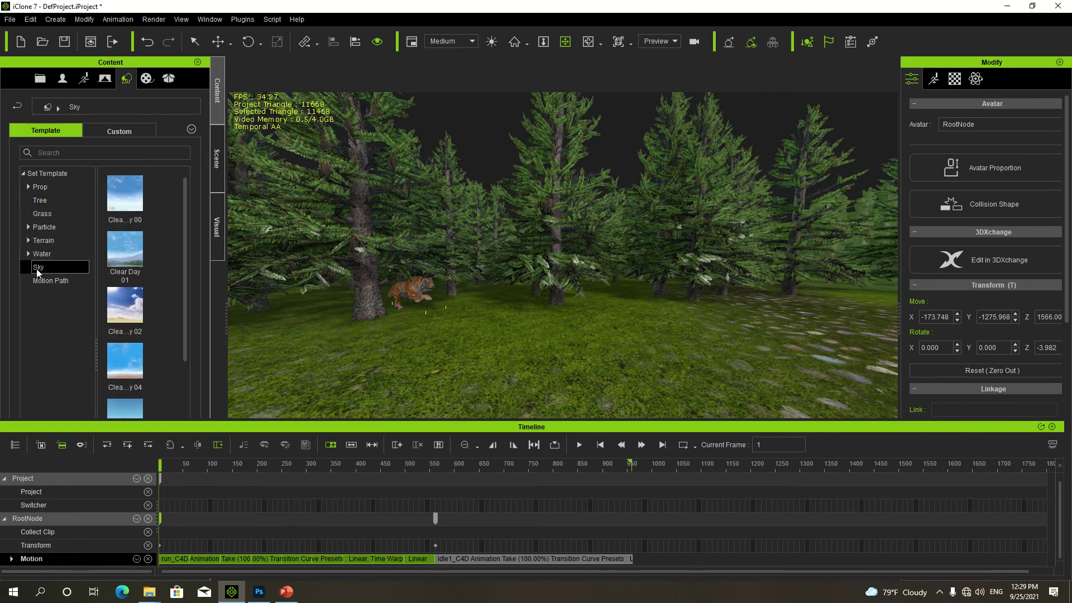
pyautogui.doubleClick(125, 193)
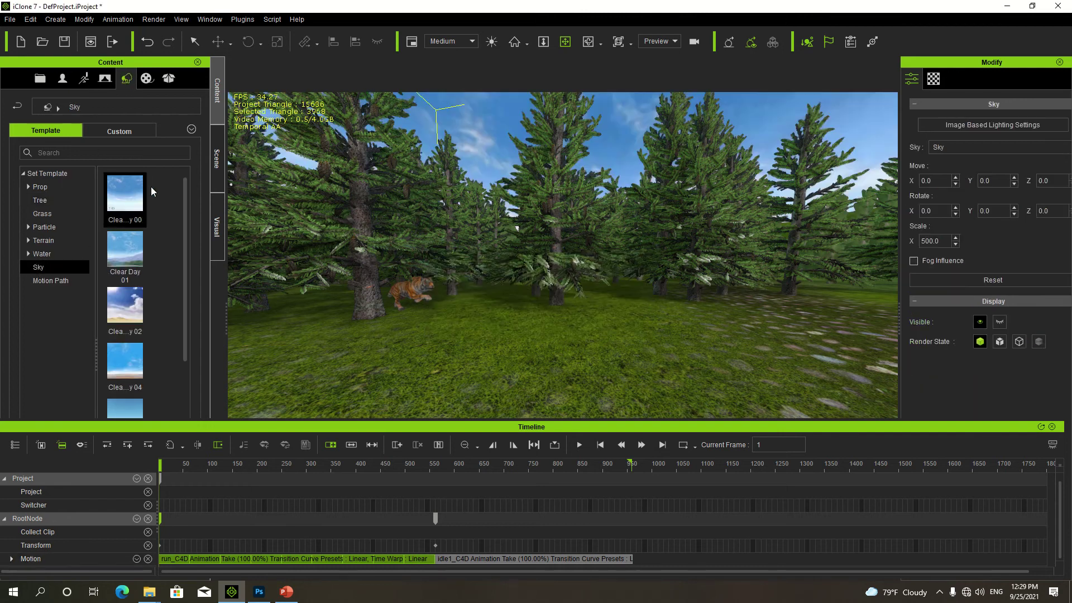
pyautogui.click(132, 251)
pyautogui.doubleClick(129, 308)
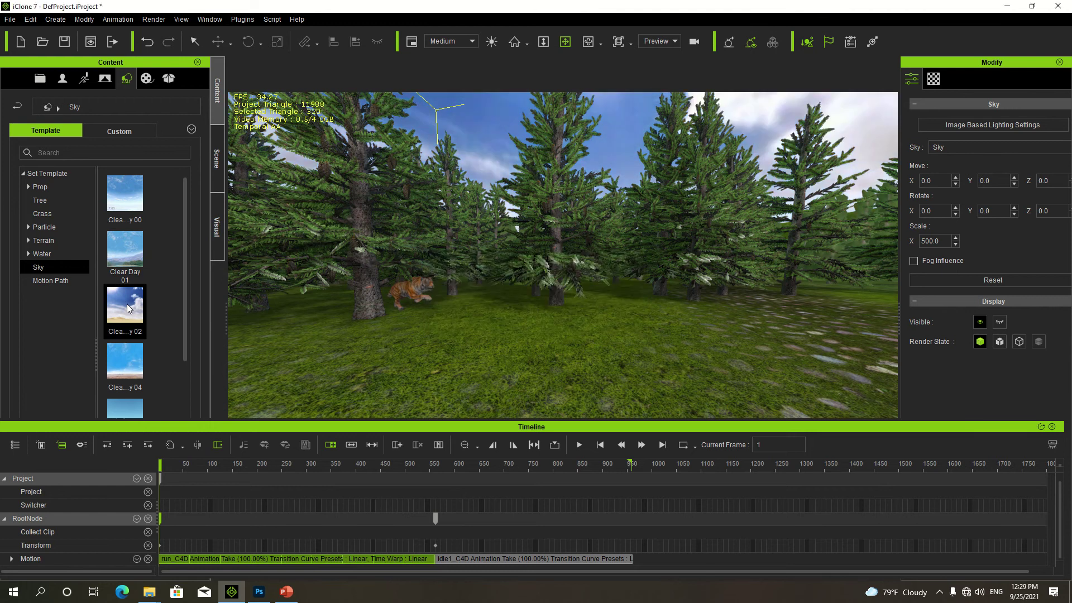
# - Try the Night and Red Sky templates and replace the sky with the Cloudy template
pyautogui.moveTo(184, 230); pyautogui.dragTo(179, 353)
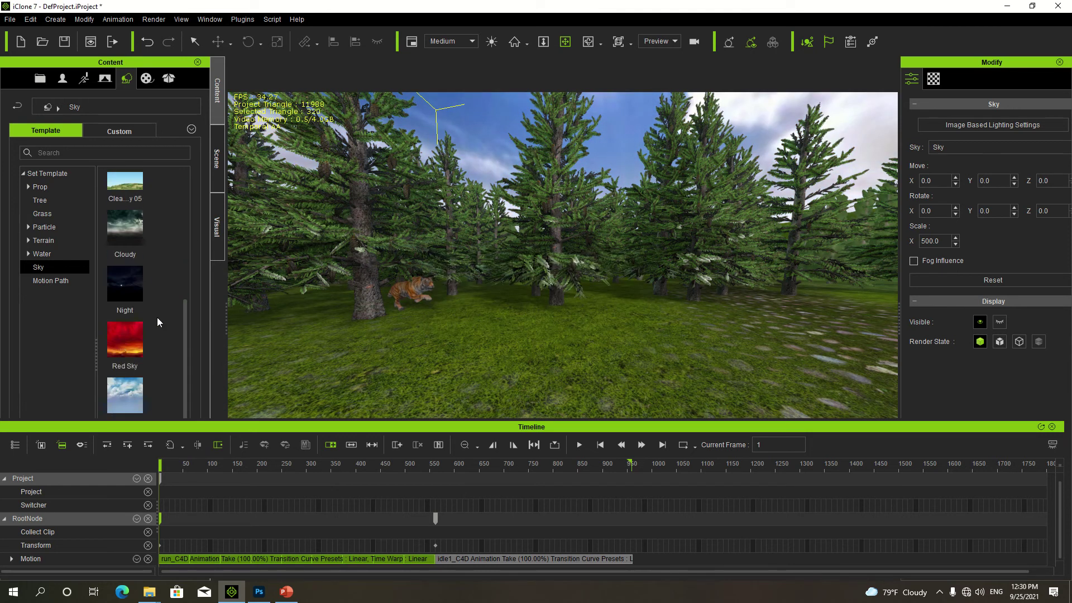
pyautogui.doubleClick(124, 290)
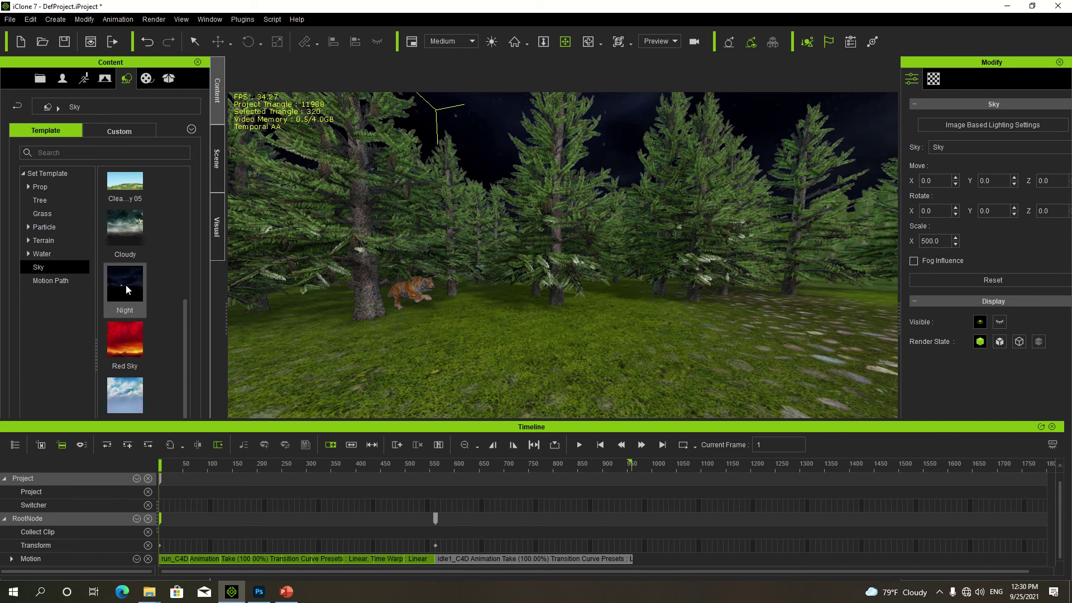
pyautogui.doubleClick(131, 336)
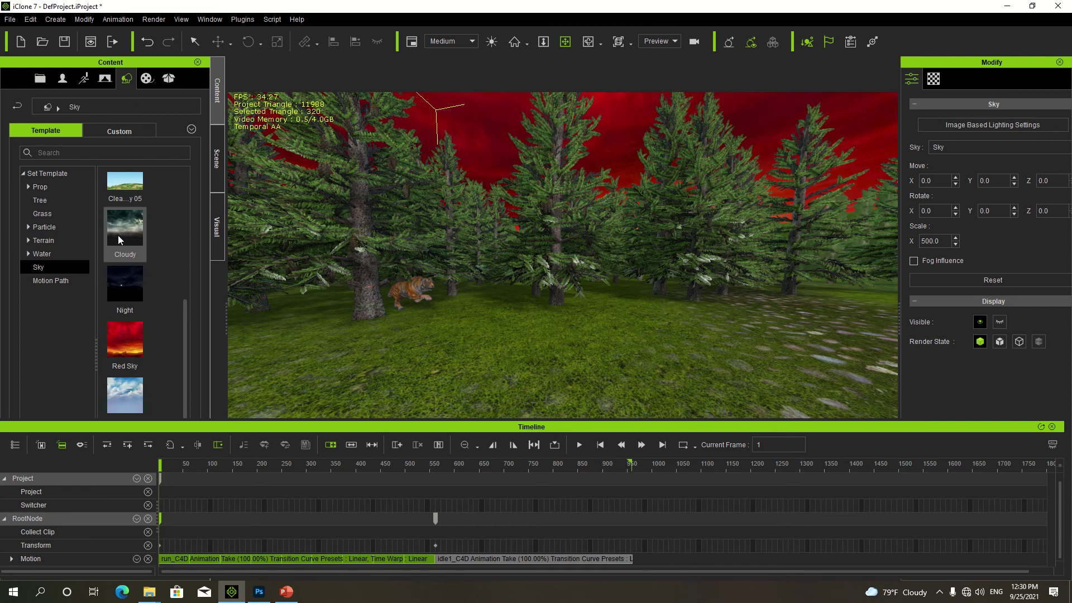
pyautogui.doubleClick(134, 222)
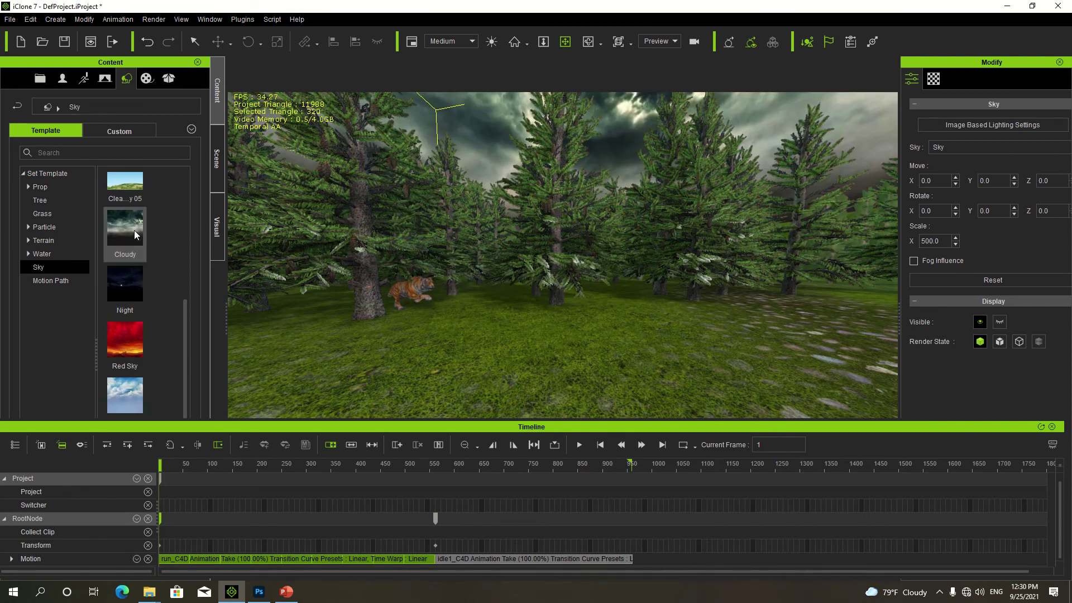
# - Turn on the scene fog with a start distance of 2000 and an end distance of 20000
pyautogui.click(218, 228)
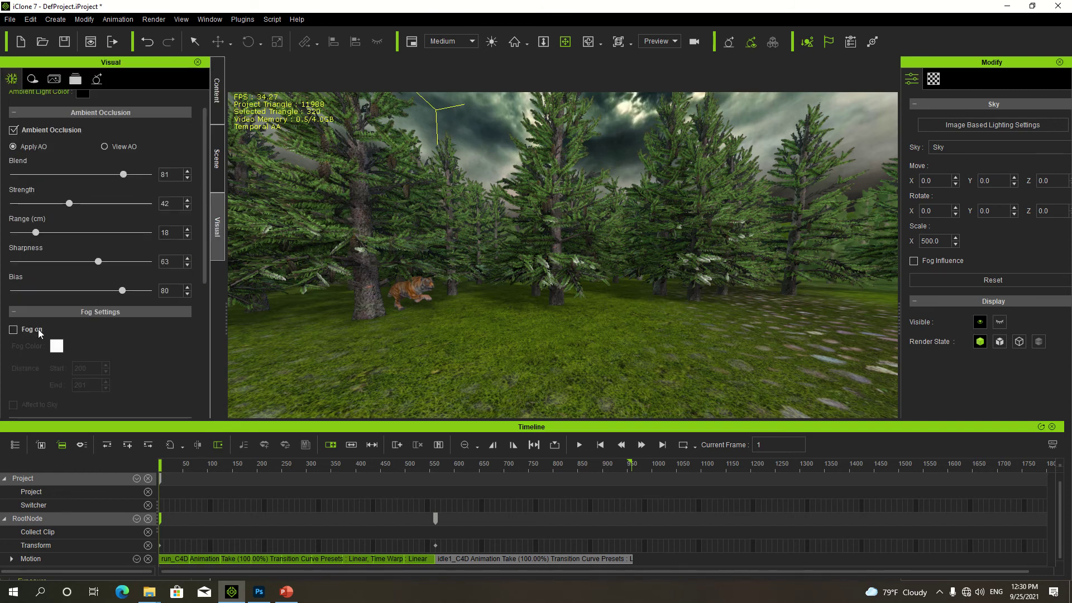
pyautogui.moveTo(203, 231); pyautogui.dragTo(205, 278)
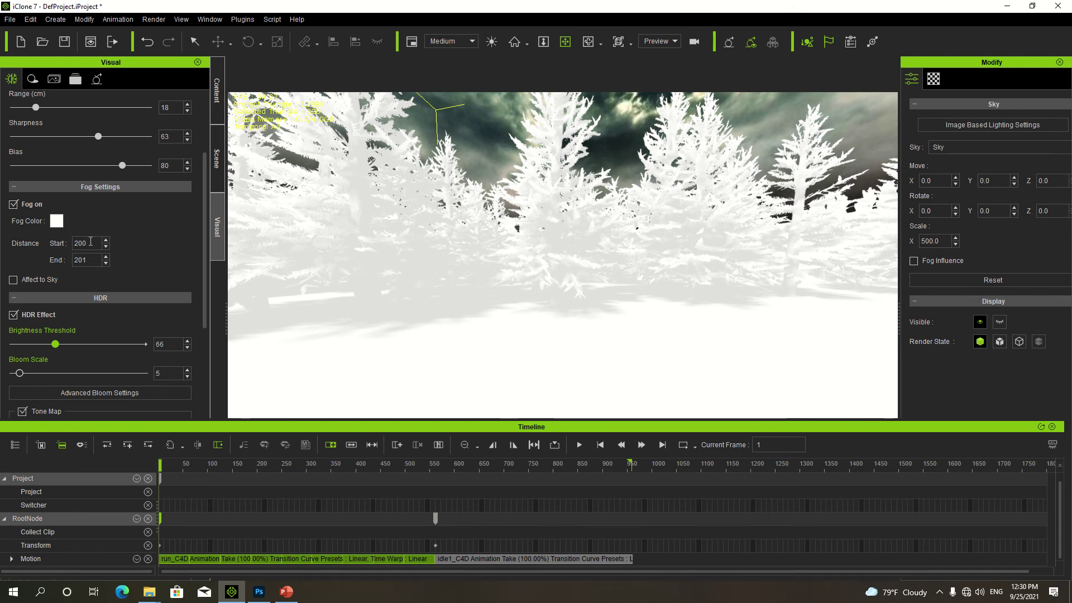
pyautogui.write('0')
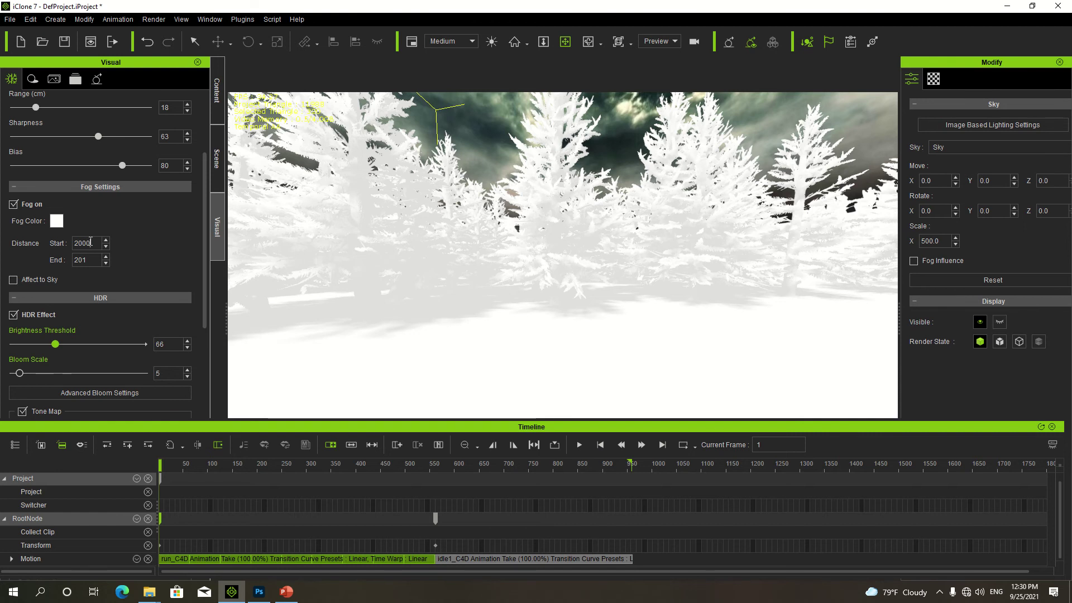
pyautogui.press('Return')
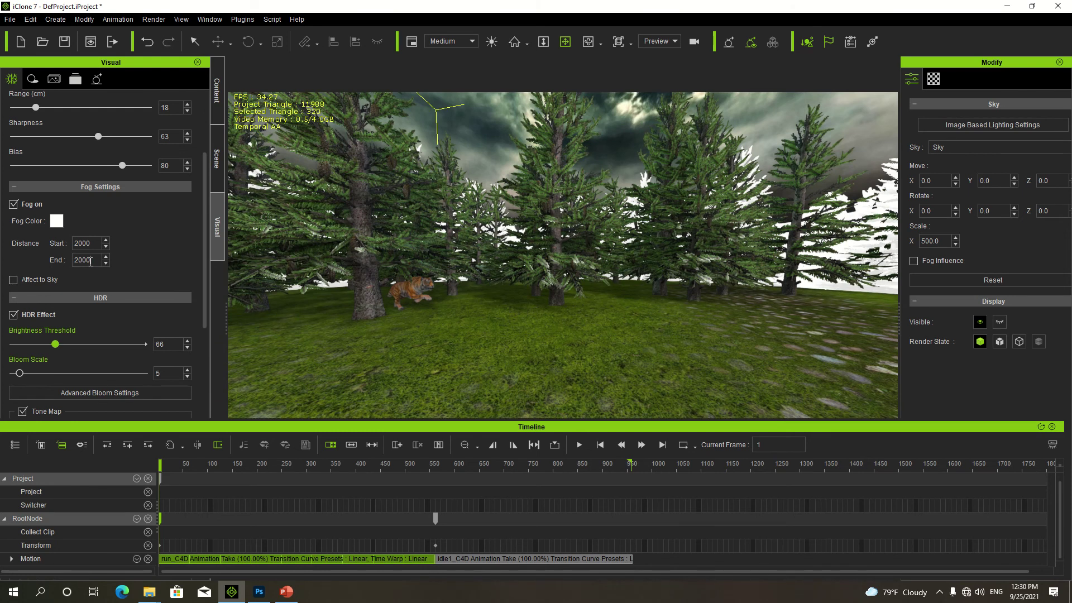
pyautogui.press('Return')
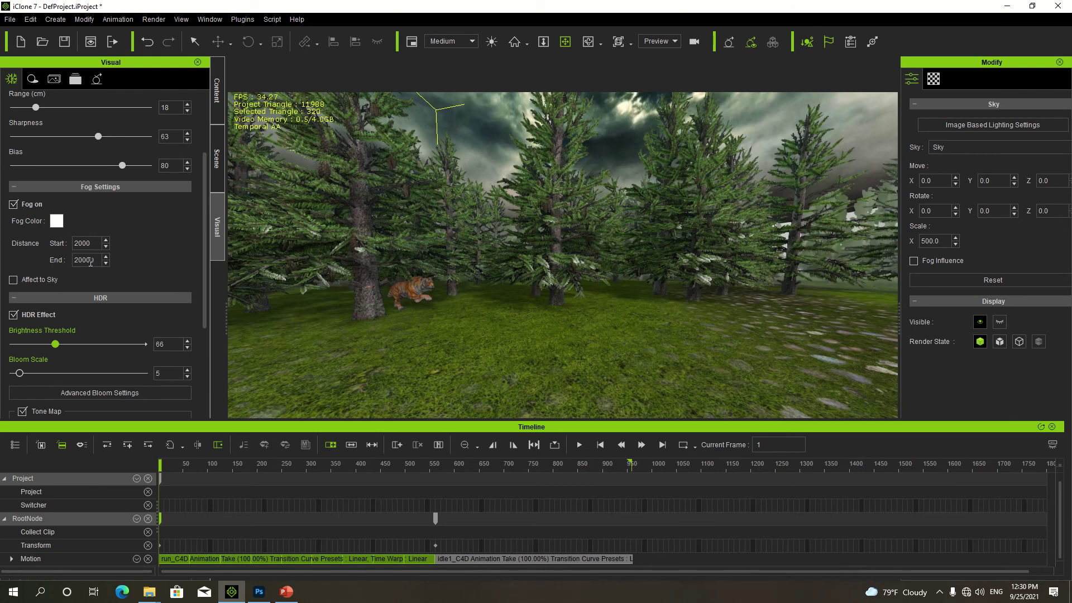
# - Set the fog's start distance to 1000
pyautogui.moveTo(462, 208); pyautogui.dragTo(485, 217, button='right')
pyautogui.rightClick(487, 244)
pyautogui.click(473, 206)
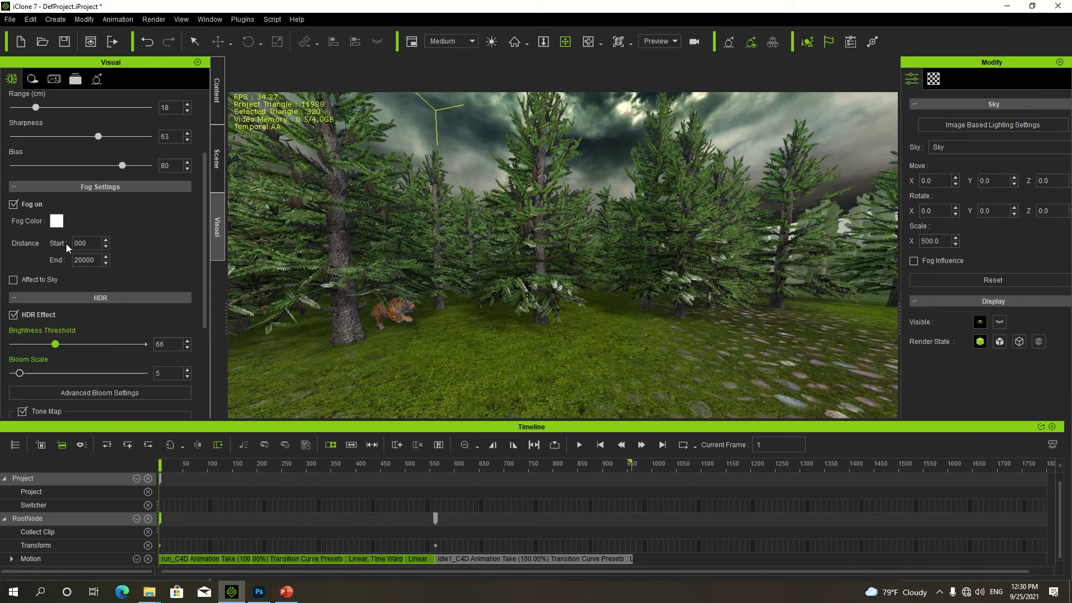
pyautogui.write('1')
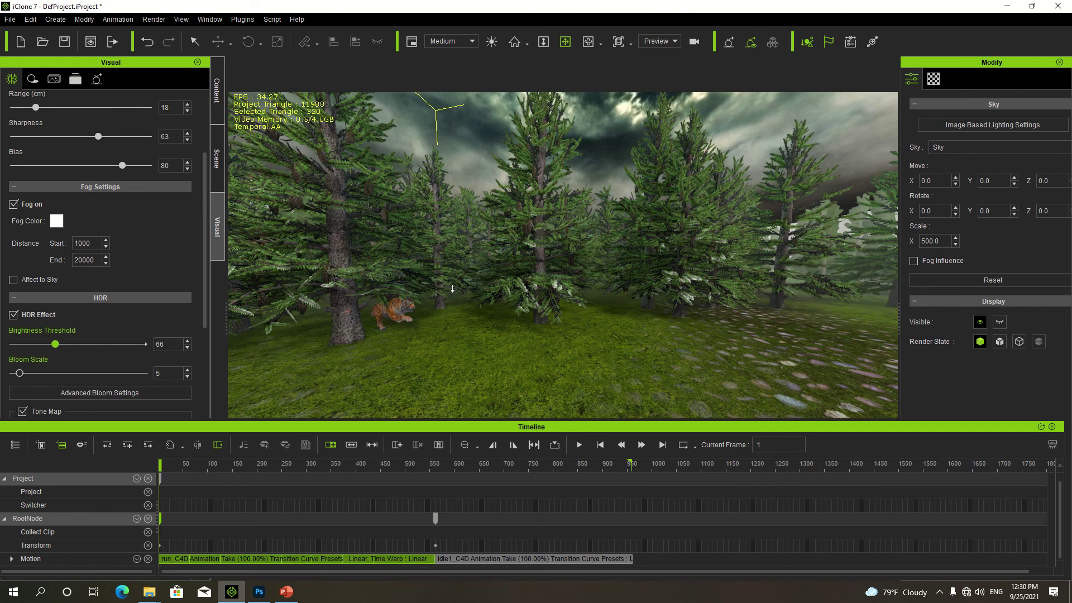
pyautogui.scroll(5, 452, 288)
pyautogui.moveTo(453, 288)
pyautogui.mouseDown(button='middle')
pyautogui.moveTo(467, 282)
pyautogui.moveTo(457, 273)
pyautogui.mouseUp(button='middle')
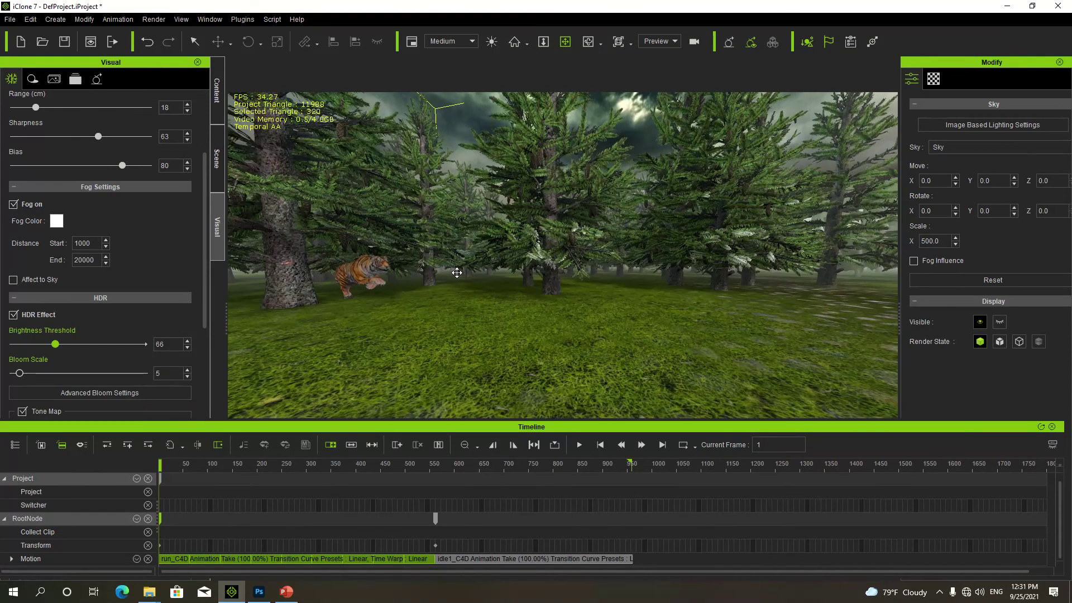
pyautogui.click(57, 221)
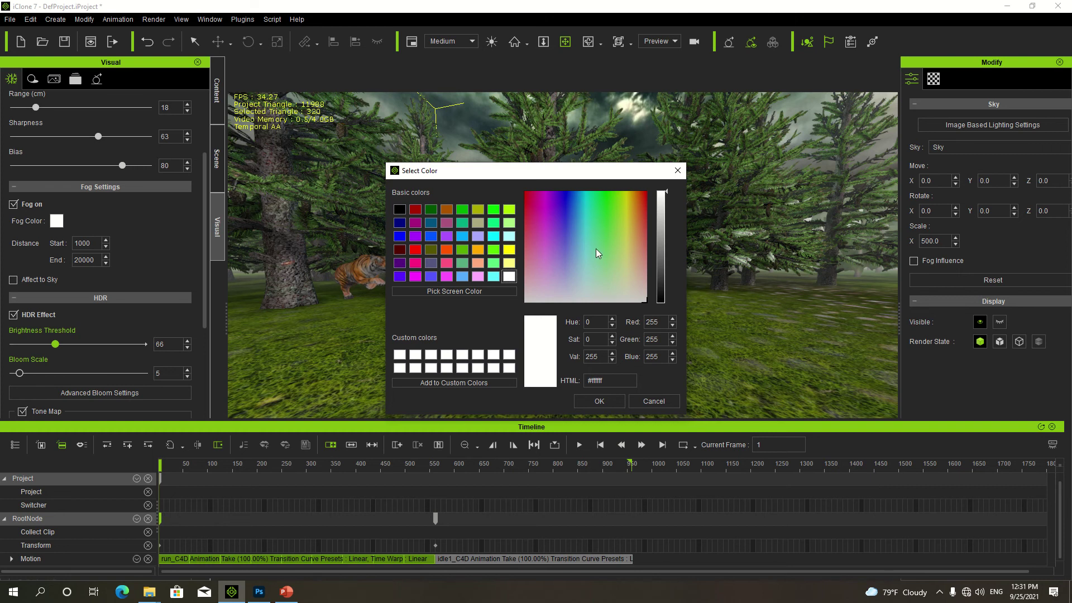
pyautogui.click(678, 171)
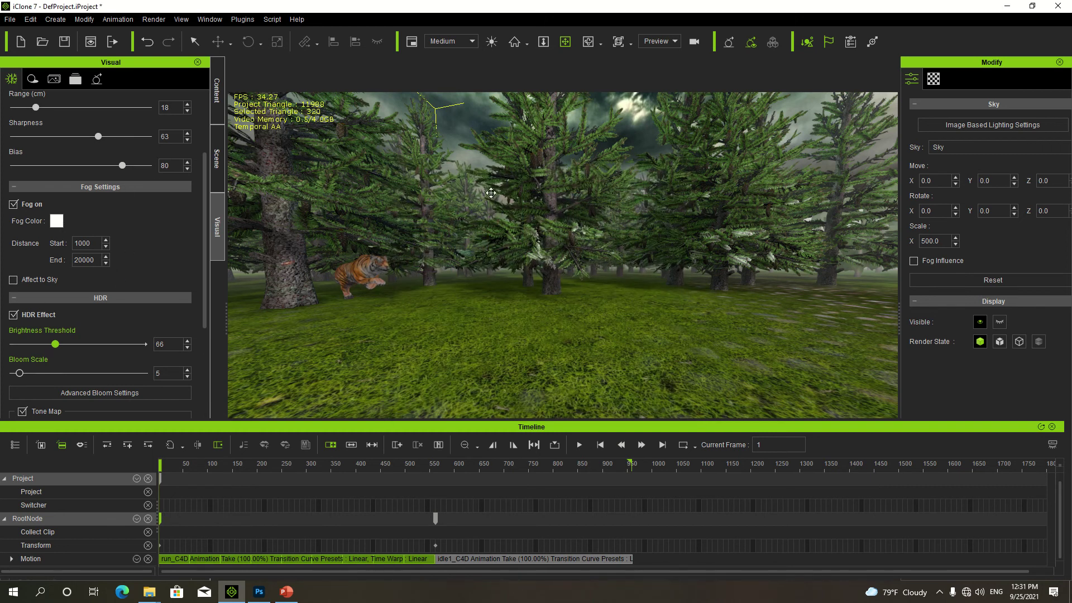
# - Make the scene fog affect the sky
pyautogui.moveTo(569, 191); pyautogui.dragTo(622, 134, button='right')
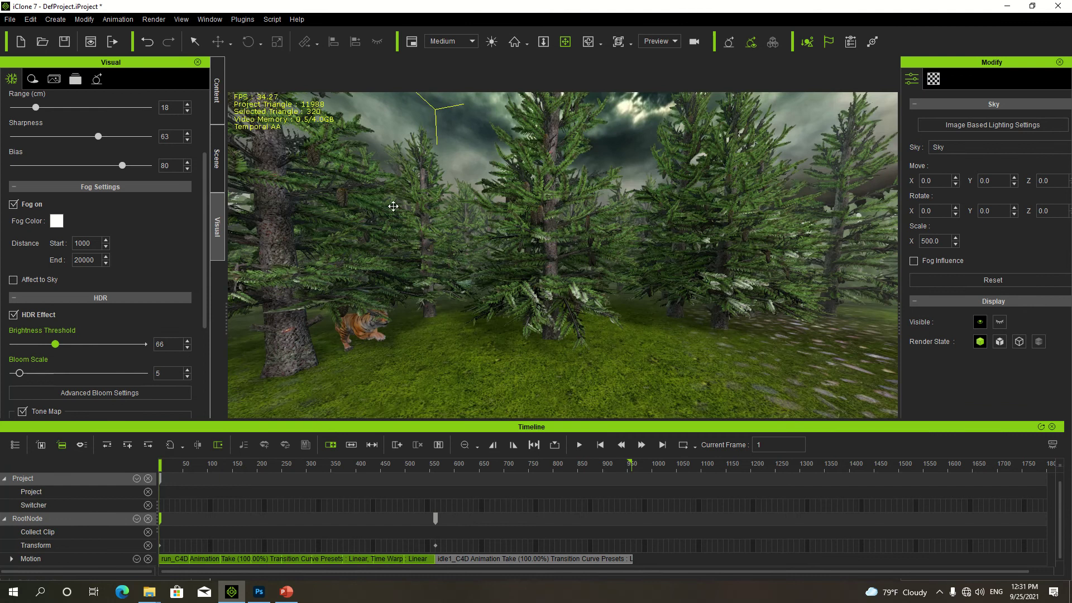
pyautogui.moveTo(475, 284); pyautogui.dragTo(477, 273, button='right')
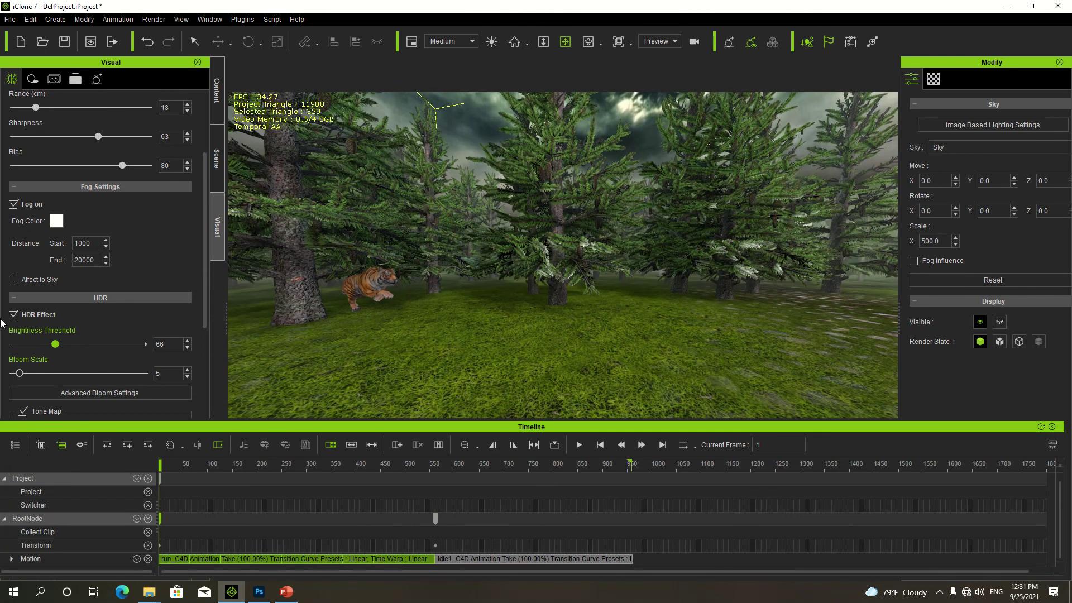
pyautogui.click(13, 280)
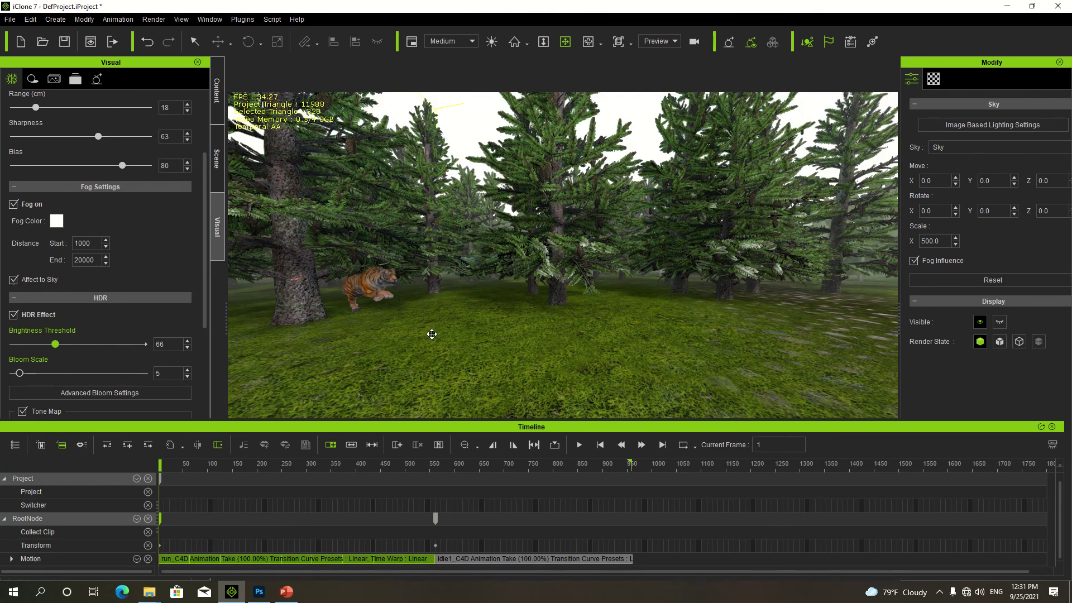
# - Examine the fogged sky and spruce trees from several distances and angles around the forest
pyautogui.moveTo(432, 334)
pyautogui.mouseDown(button='right')
pyautogui.moveTo(424, 342)
pyautogui.moveTo(423, 327)
pyautogui.mouseUp(button='right')
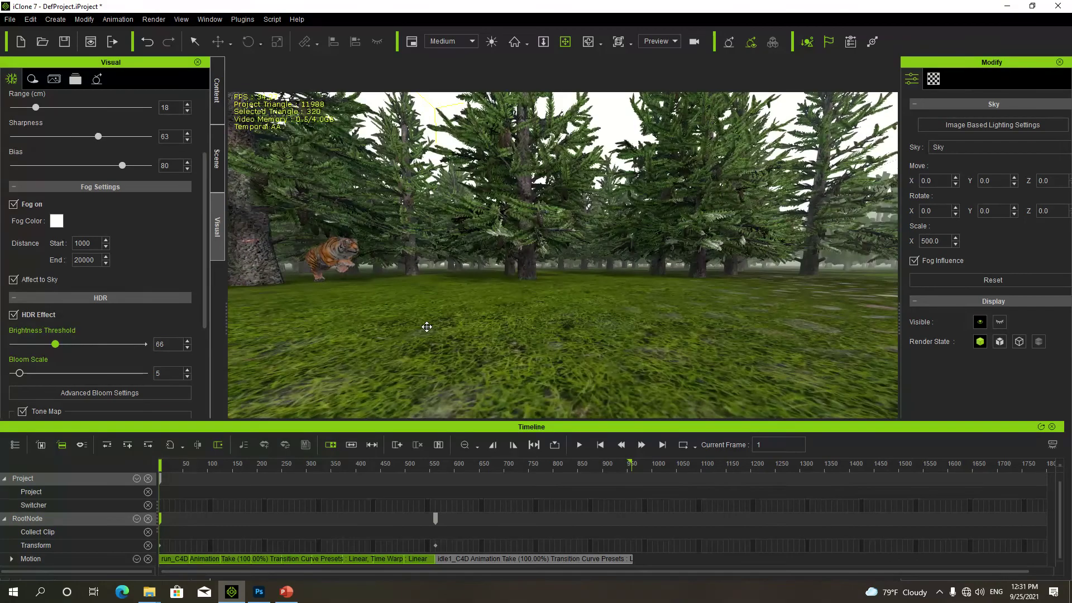
pyautogui.scroll(5, 427, 326)
pyautogui.moveTo(421, 323); pyautogui.dragTo(512, 304, button='middle')
pyautogui.scroll(2, 516, 300)
pyautogui.scroll(-4, 517, 299)
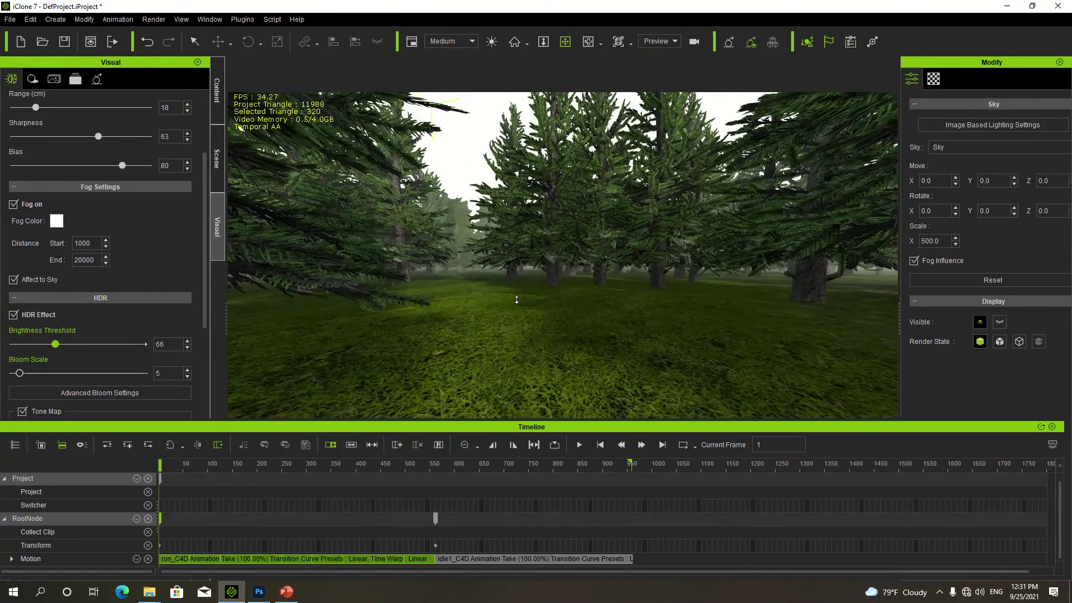
pyautogui.scroll(-4, 516, 299)
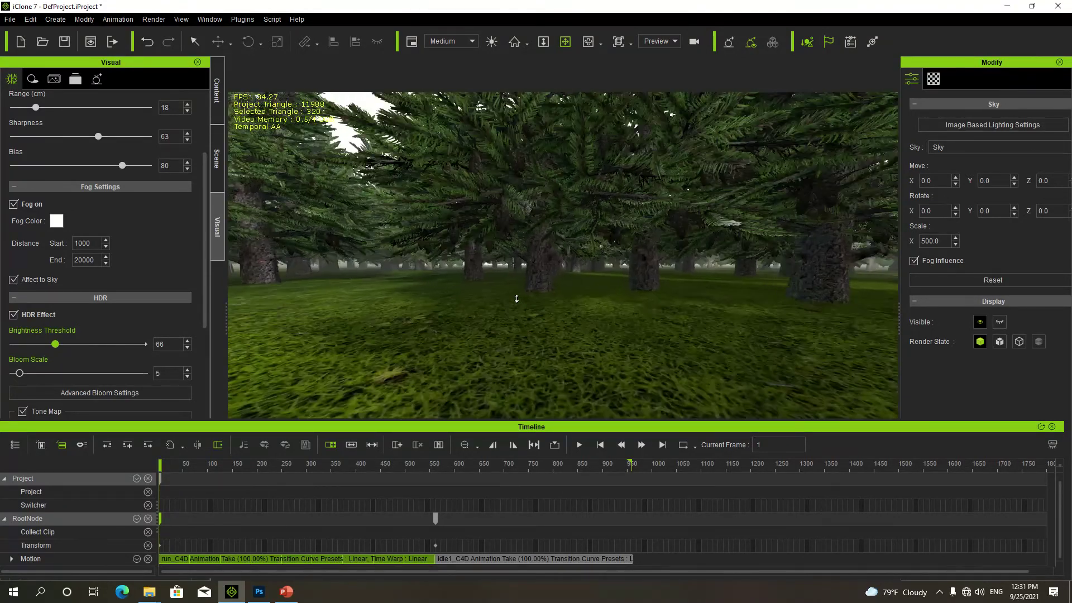
pyautogui.moveTo(517, 298); pyautogui.dragTo(511, 327, button='middle')
pyautogui.scroll(-2, 511, 327)
pyautogui.scroll(-6, 511, 326)
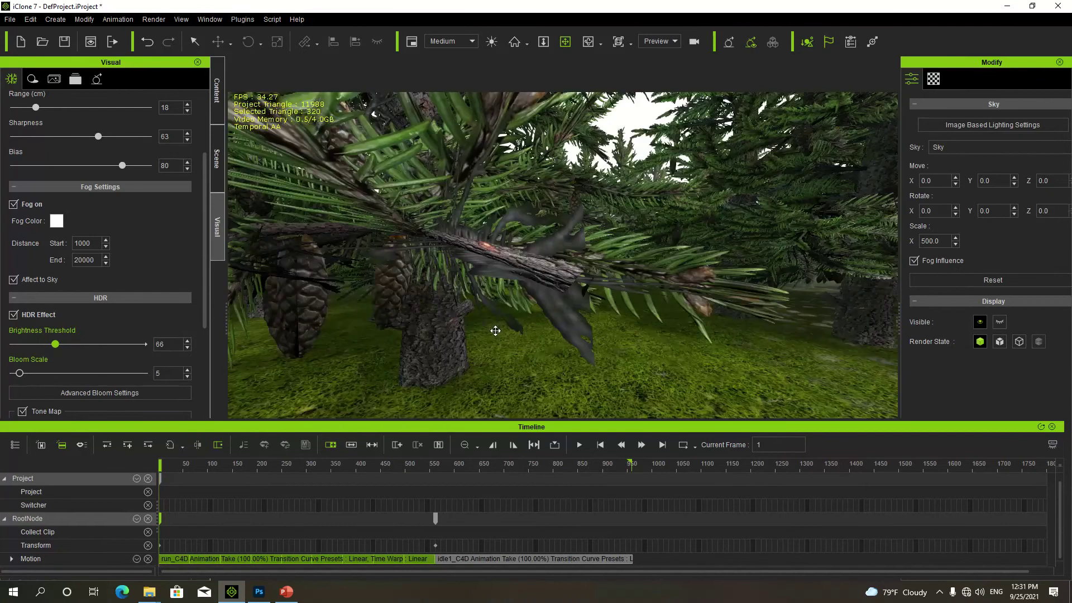
pyautogui.scroll(-2, 494, 333)
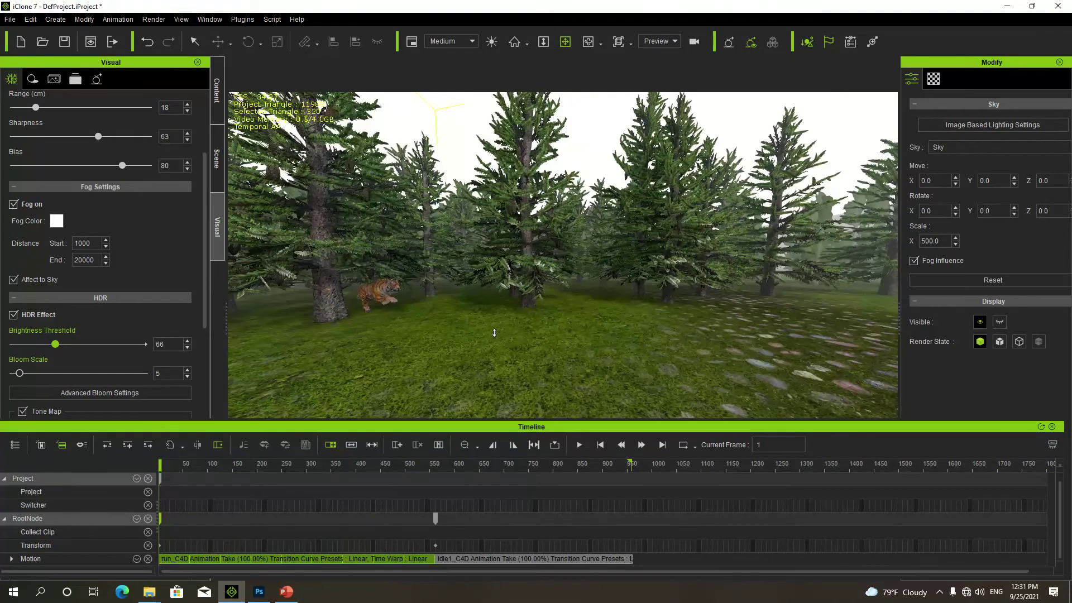
pyautogui.scroll(3, 534, 352)
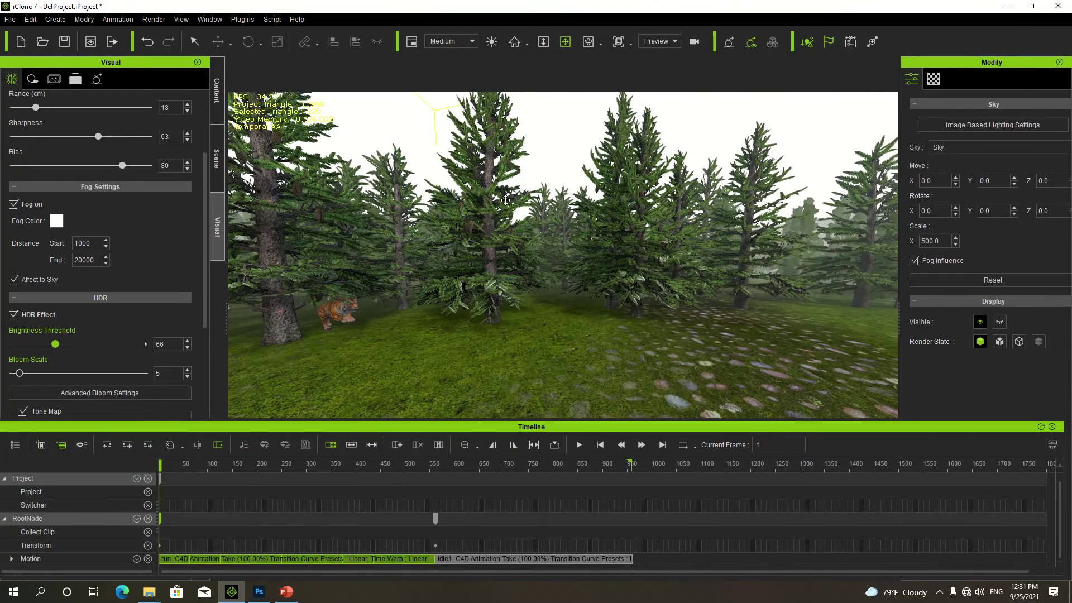
pyautogui.click(470, 241)
pyautogui.scroll(3, 497, 311)
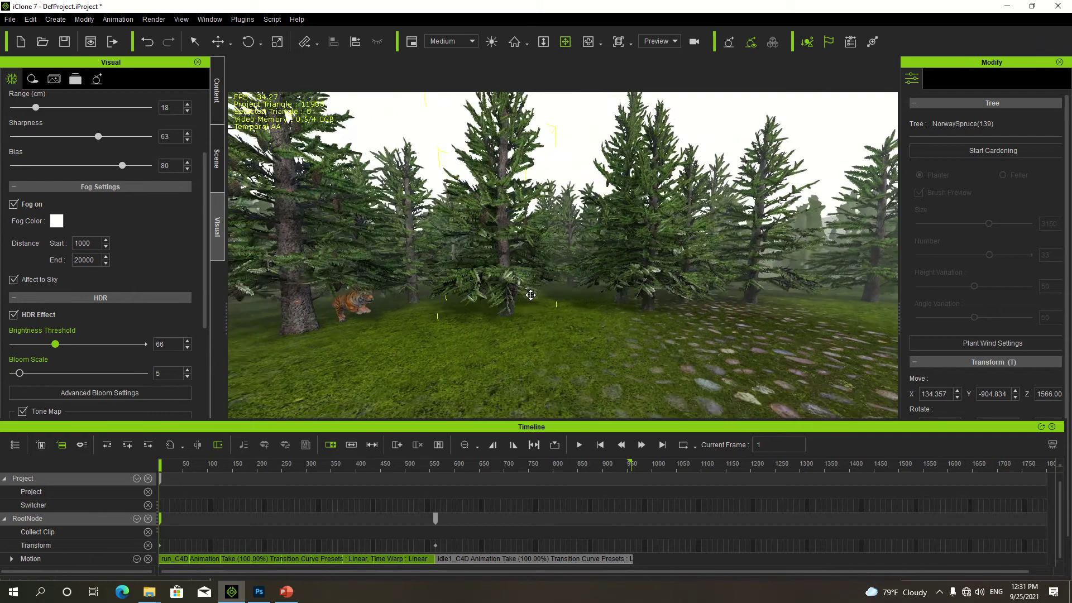
pyautogui.scroll(2, 543, 286)
pyautogui.scroll(2, 532, 278)
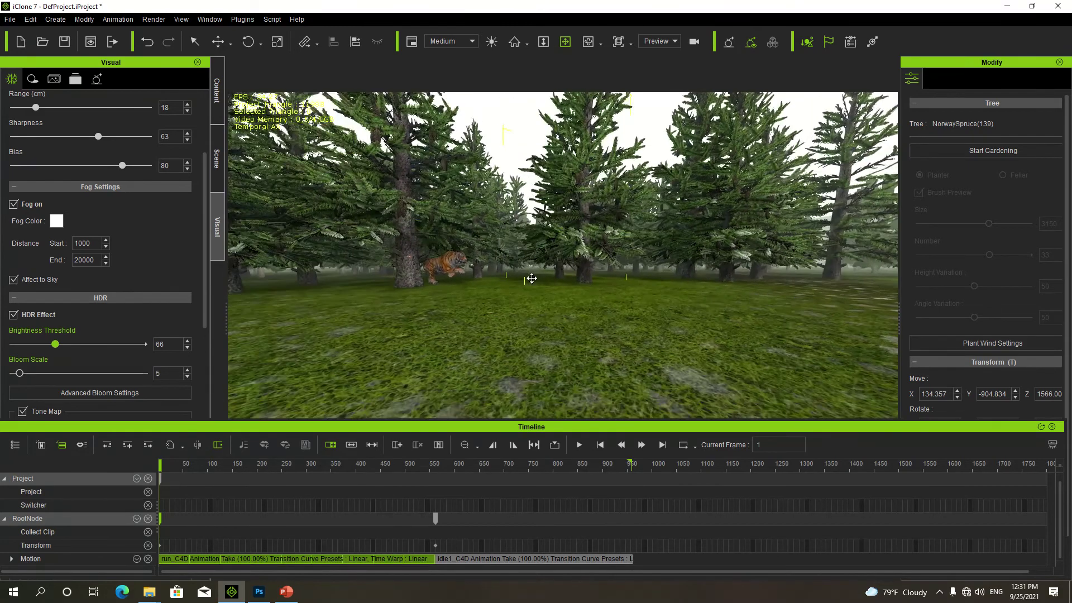
# - Set the fog's start distance to 10 and view the tiger among the trees
pyautogui.scroll(5, 529, 291)
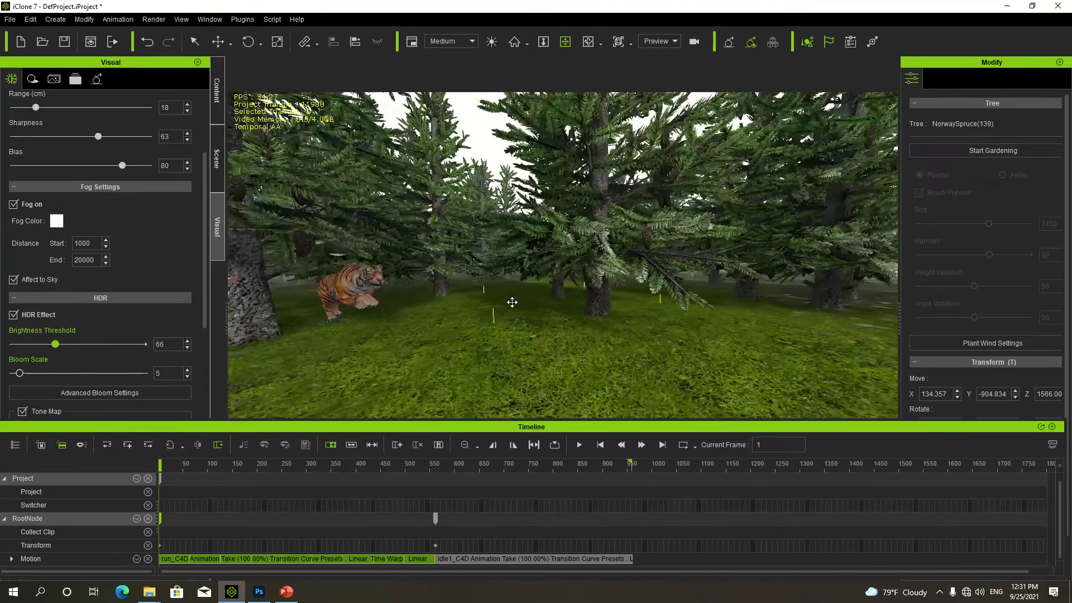
pyautogui.scroll(1, 519, 298)
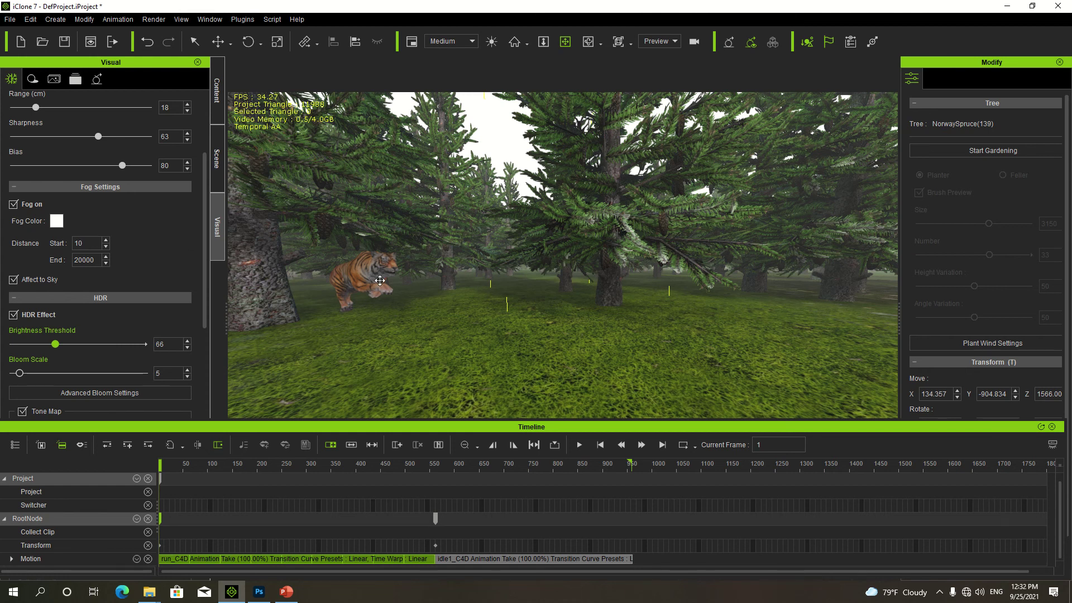
pyautogui.moveTo(380, 281); pyautogui.dragTo(482, 304, button='middle')
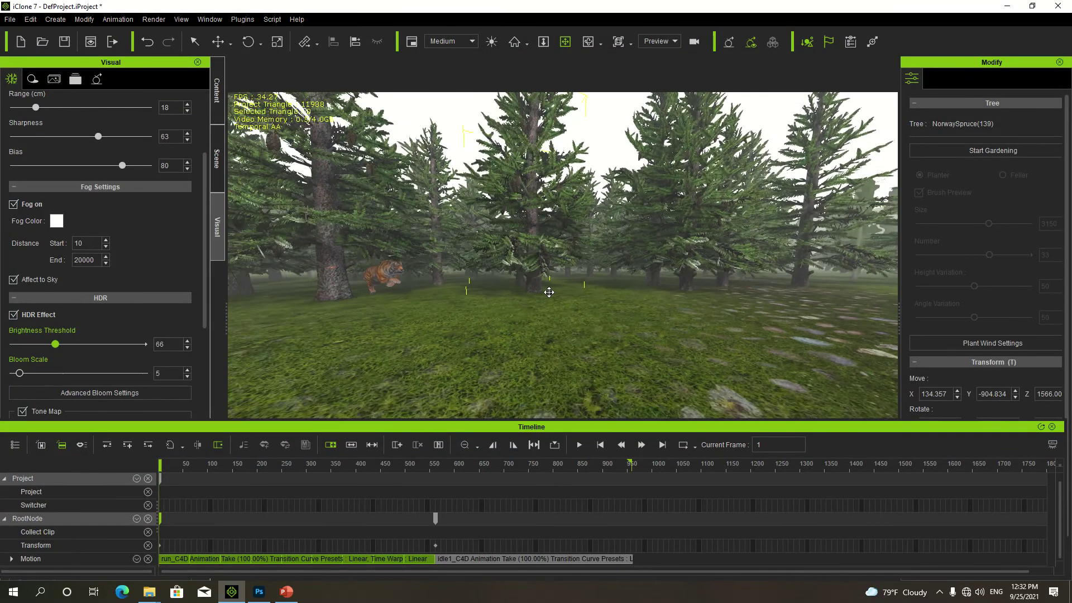
pyautogui.moveTo(281, 257); pyautogui.dragTo(294, 260, button='middle')
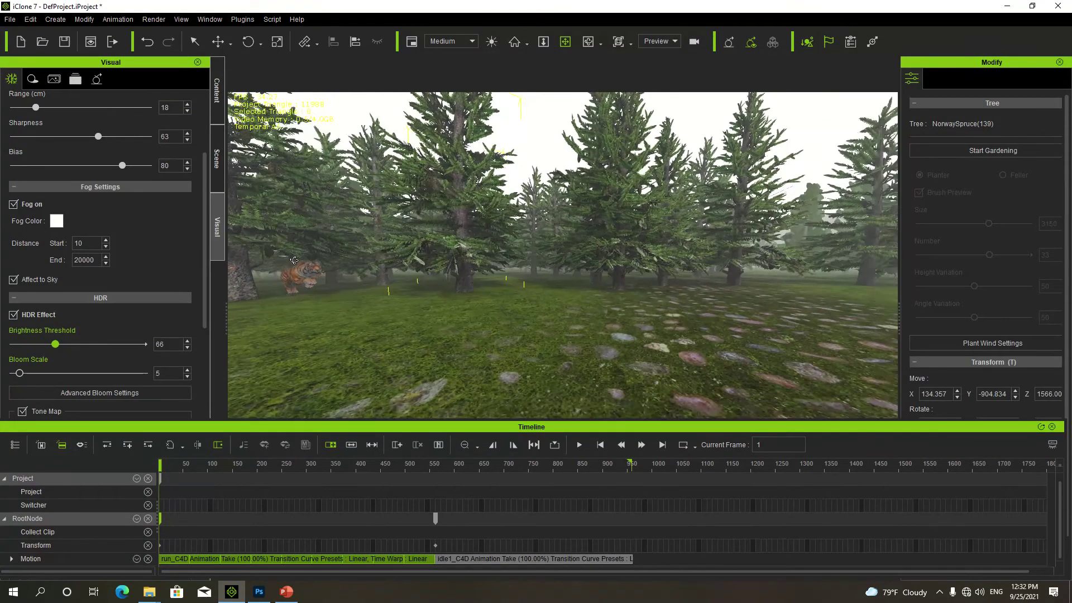
pyautogui.moveTo(381, 269); pyautogui.dragTo(410, 271, button='middle')
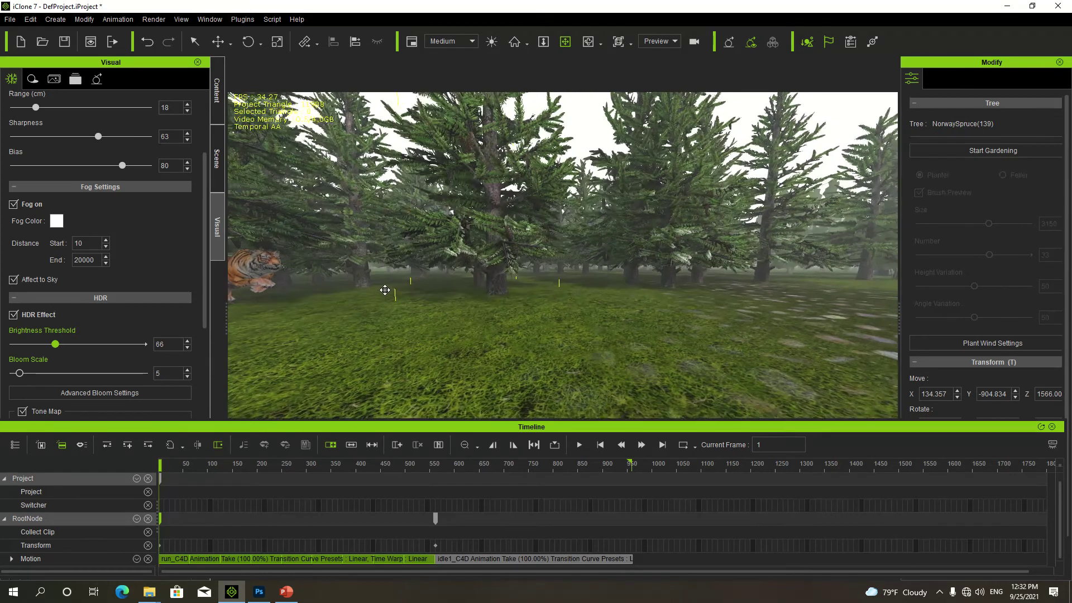
# - Play the tiger animation while viewing it from different angles, and return to the first frame
pyautogui.press('space')
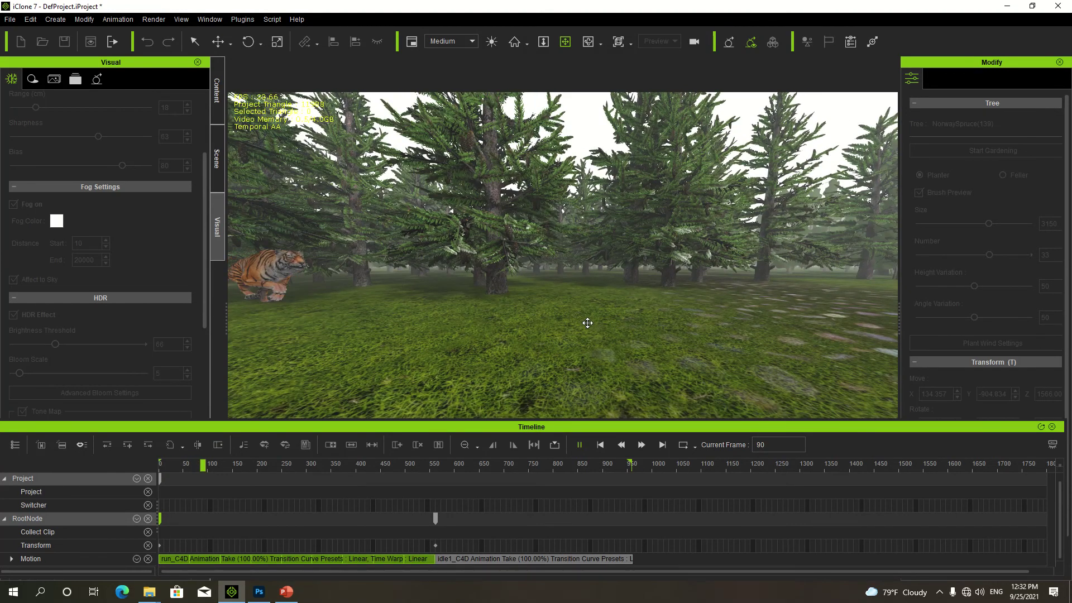
pyautogui.moveTo(617, 290); pyautogui.dragTo(482, 326, button='right')
pyautogui.scroll(-3, 492, 322)
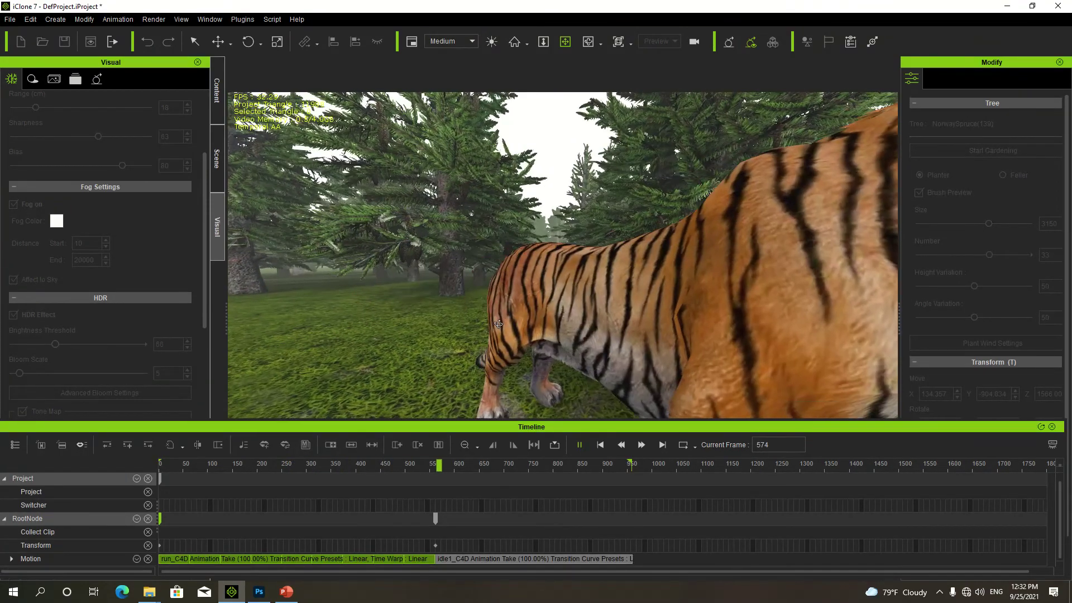
pyautogui.scroll(-5, 501, 317)
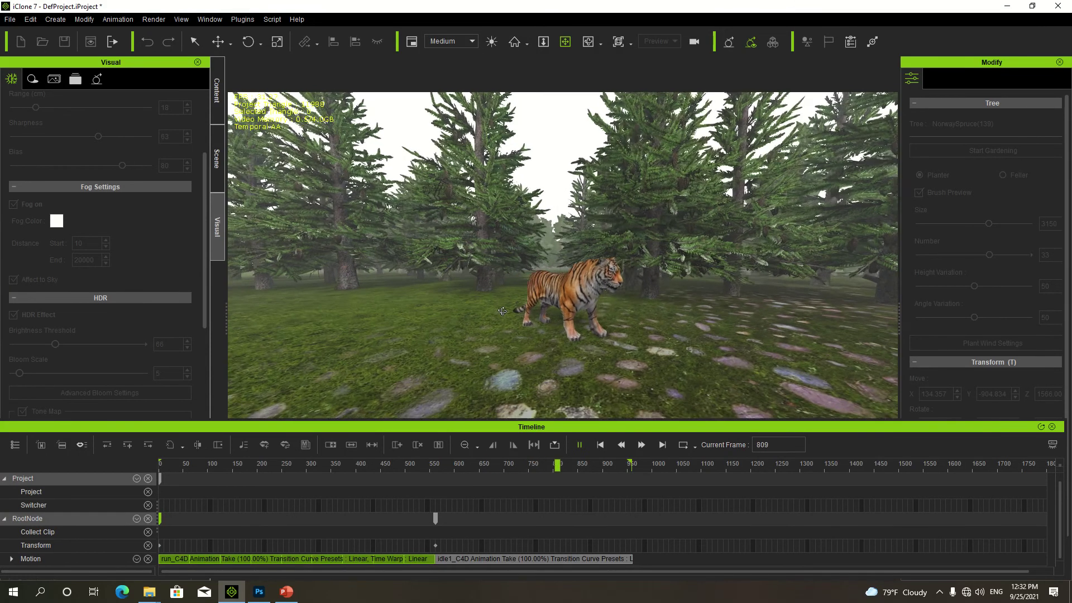
pyautogui.moveTo(511, 314); pyautogui.dragTo(480, 310, button='right')
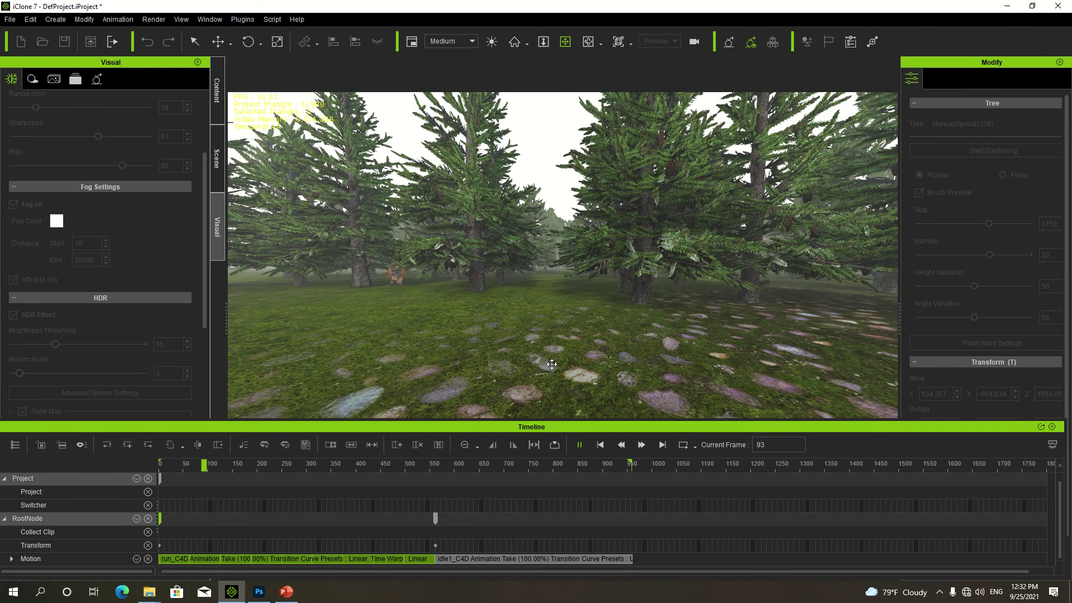
pyautogui.press('space')
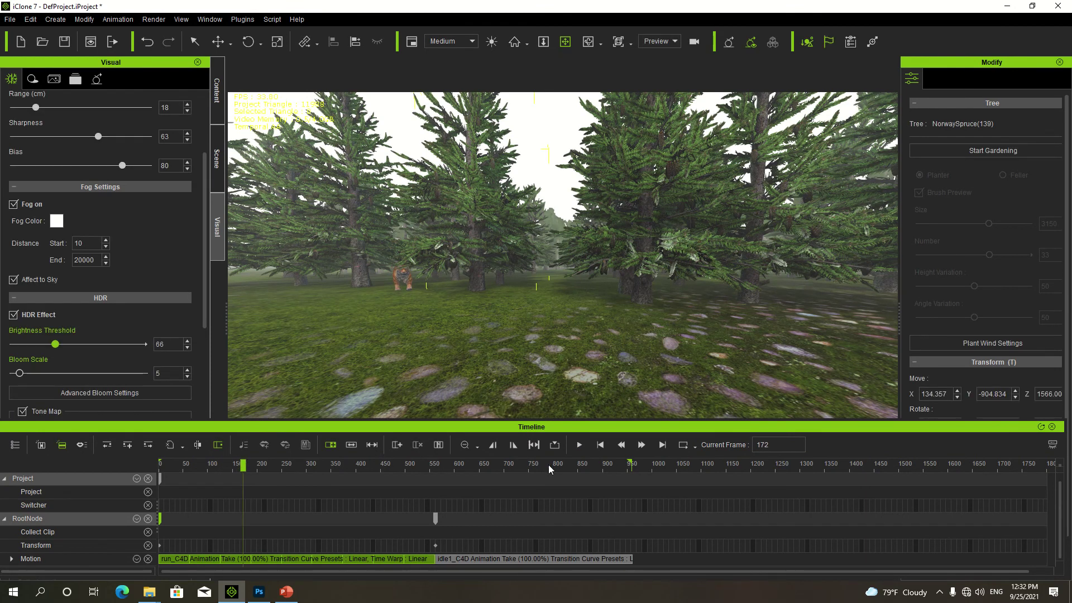
pyautogui.click(599, 445)
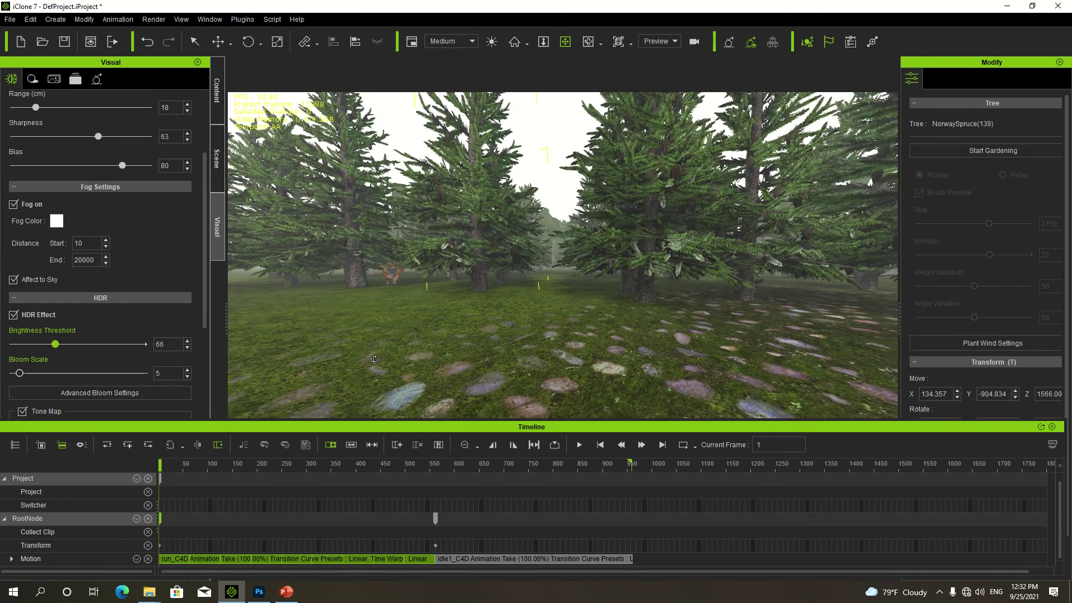
# - Switch the scene fog off and on to compare the forest, and make the fog affect the sky again
pyautogui.moveTo(402, 351); pyautogui.dragTo(584, 157)
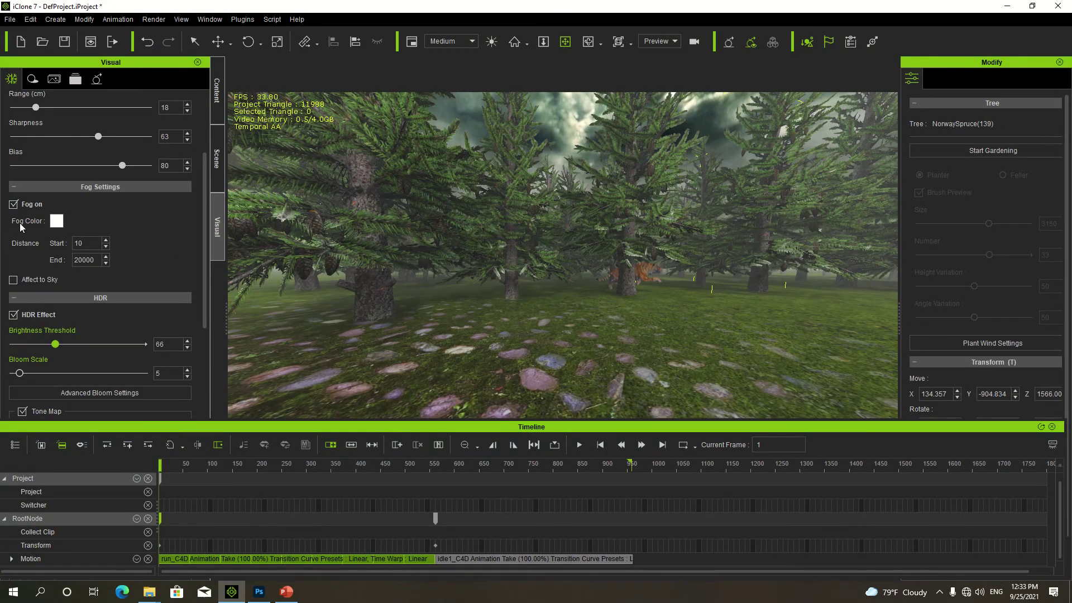
pyautogui.click(14, 205)
pyautogui.click(13, 205)
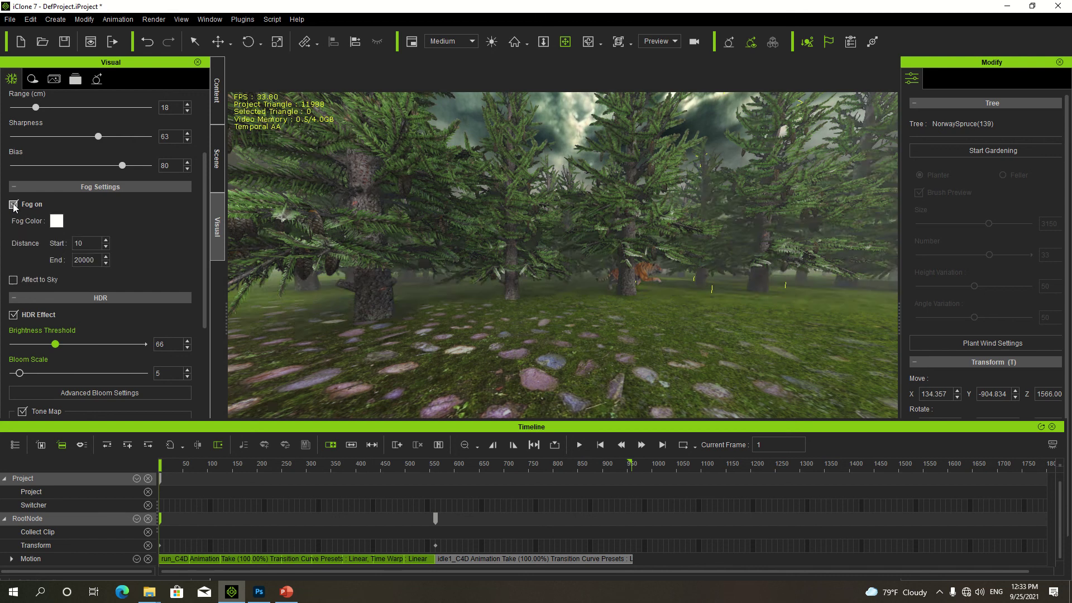
pyautogui.click(13, 205)
pyautogui.click(13, 205)
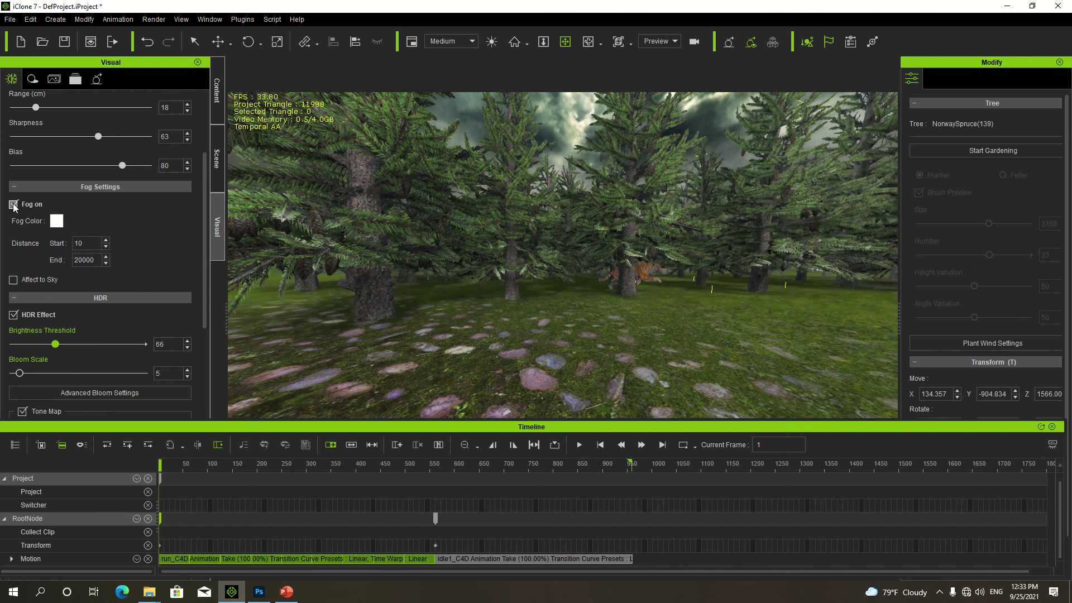
pyautogui.click(12, 280)
pyautogui.moveTo(439, 279); pyautogui.dragTo(341, 316)
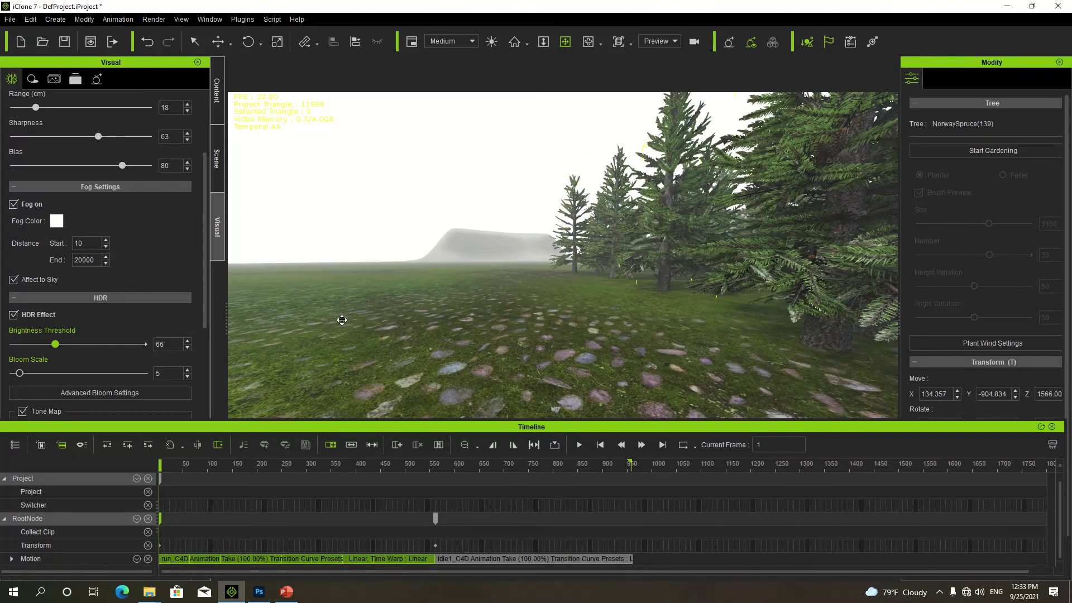
# - Play the animation, pause it at frame 845 in the idle clip, and examine the tiger from low and raised angles
pyautogui.press('space')
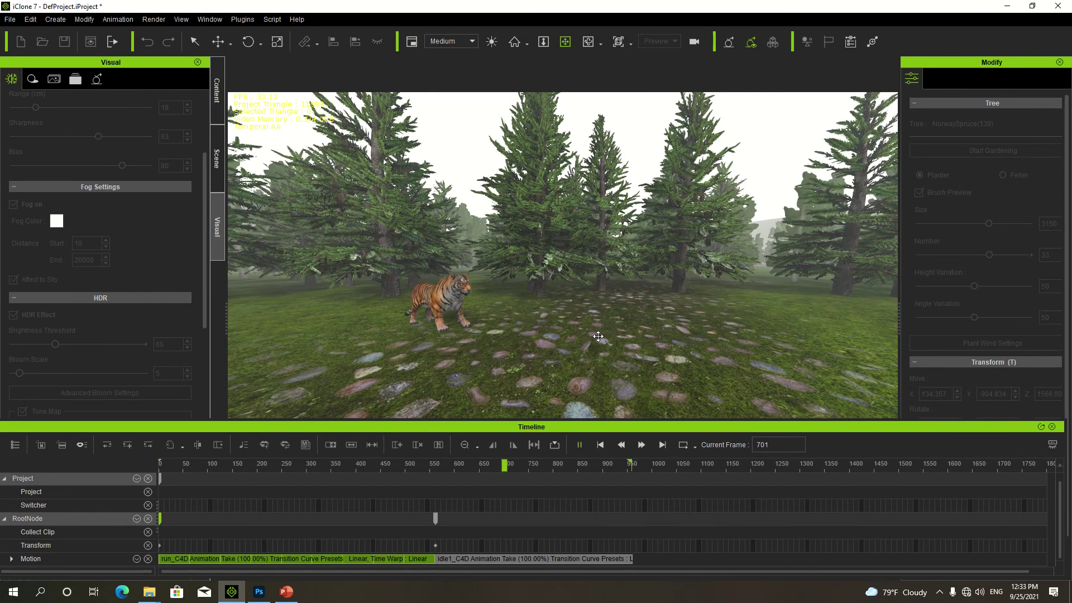
pyautogui.click(583, 452)
pyautogui.moveTo(414, 337)
pyautogui.mouseDown()
pyautogui.moveTo(443, 333)
pyautogui.moveTo(424, 331)
pyautogui.mouseUp()
pyautogui.moveTo(471, 301)
pyautogui.mouseDown()
pyautogui.moveTo(490, 302)
pyautogui.moveTo(481, 293)
pyautogui.mouseUp()
pyautogui.moveTo(482, 295); pyautogui.dragTo(484, 290, button='right')
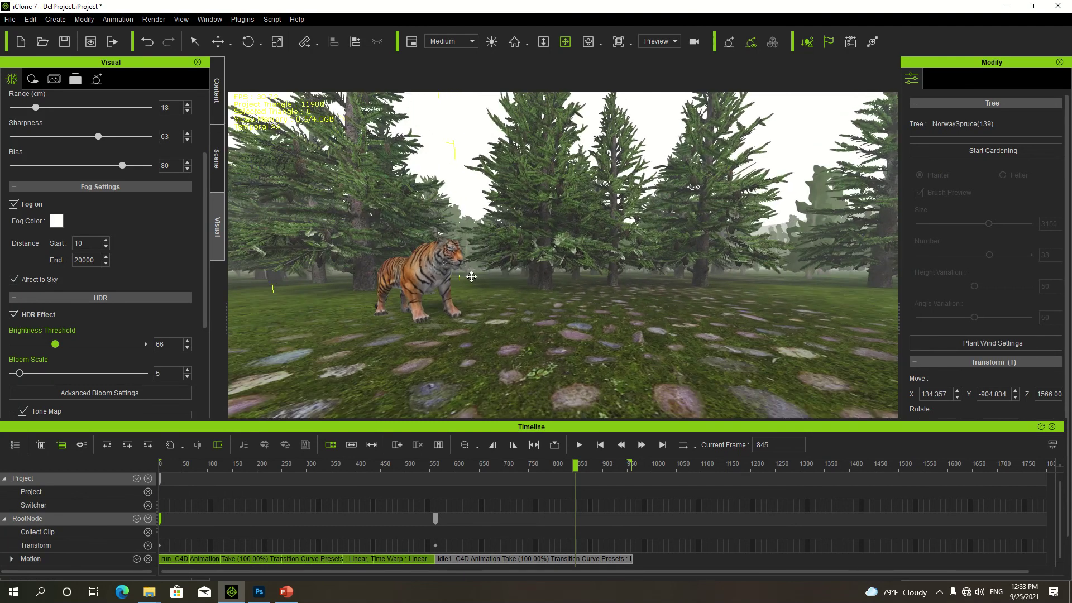
pyautogui.moveTo(485, 290); pyautogui.dragTo(487, 289, button='right')
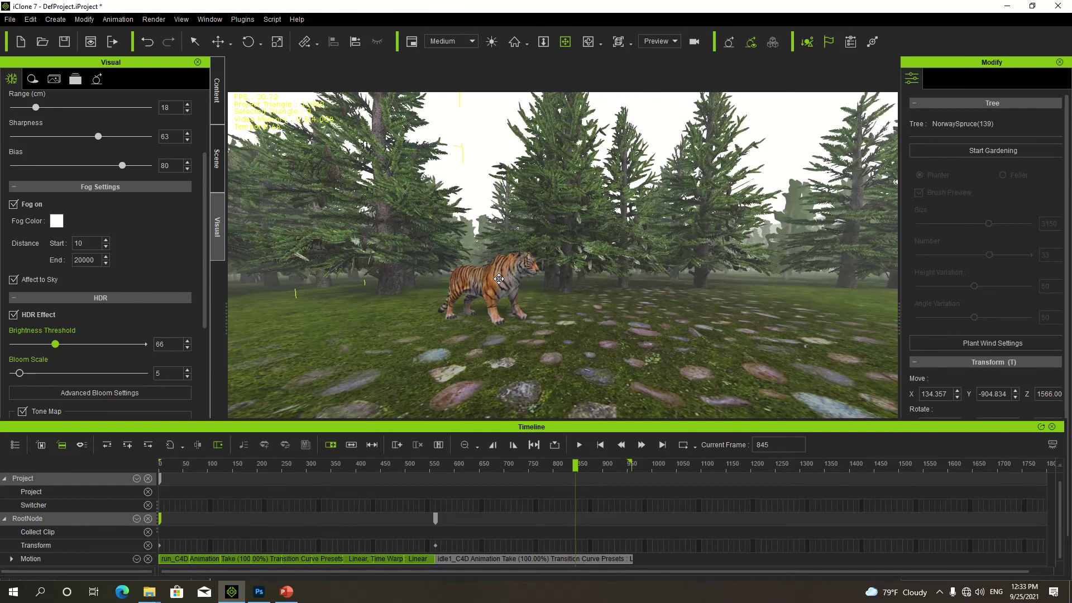
pyautogui.moveTo(498, 279); pyautogui.dragTo(494, 272, button='middle')
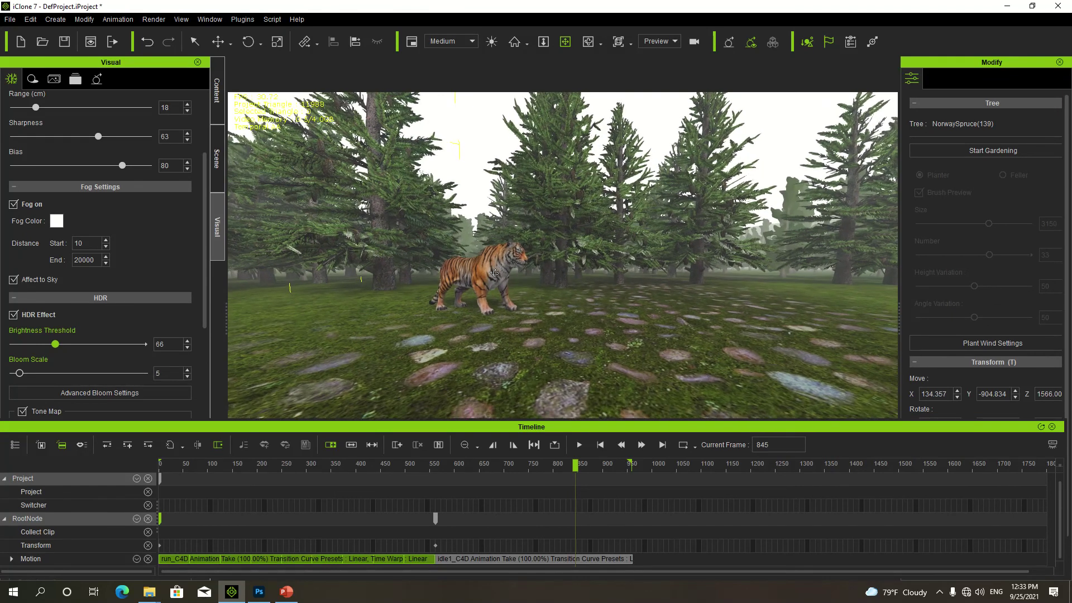
pyautogui.moveTo(494, 273); pyautogui.dragTo(495, 274, button='right')
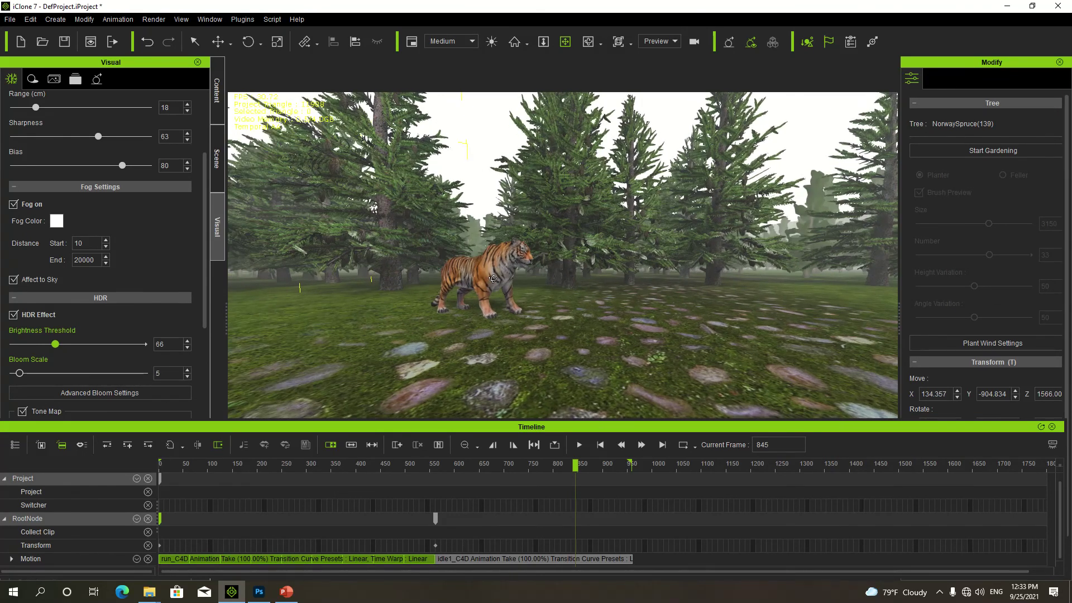
pyautogui.moveTo(493, 278); pyautogui.dragTo(432, 287, button='middle')
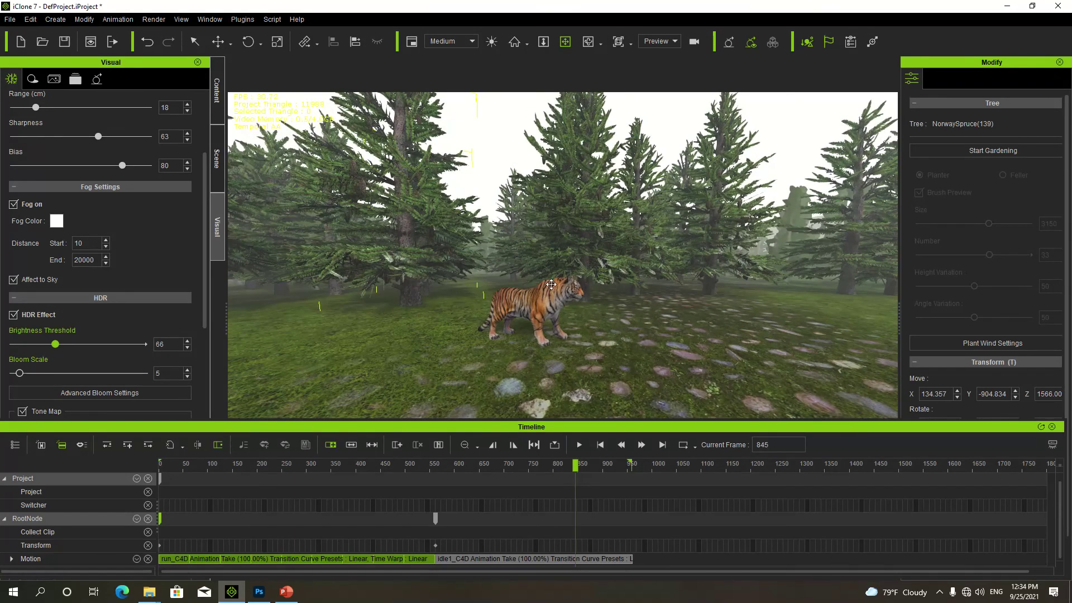
pyautogui.moveTo(514, 300); pyautogui.dragTo(489, 283, button='middle')
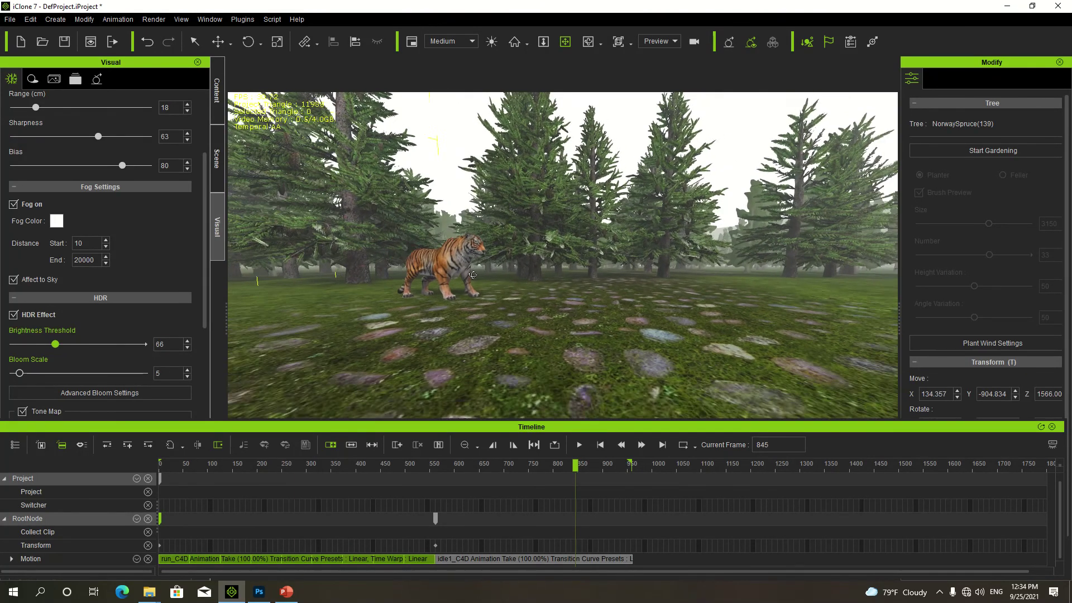
pyautogui.moveTo(447, 269); pyautogui.dragTo(461, 272, button='middle')
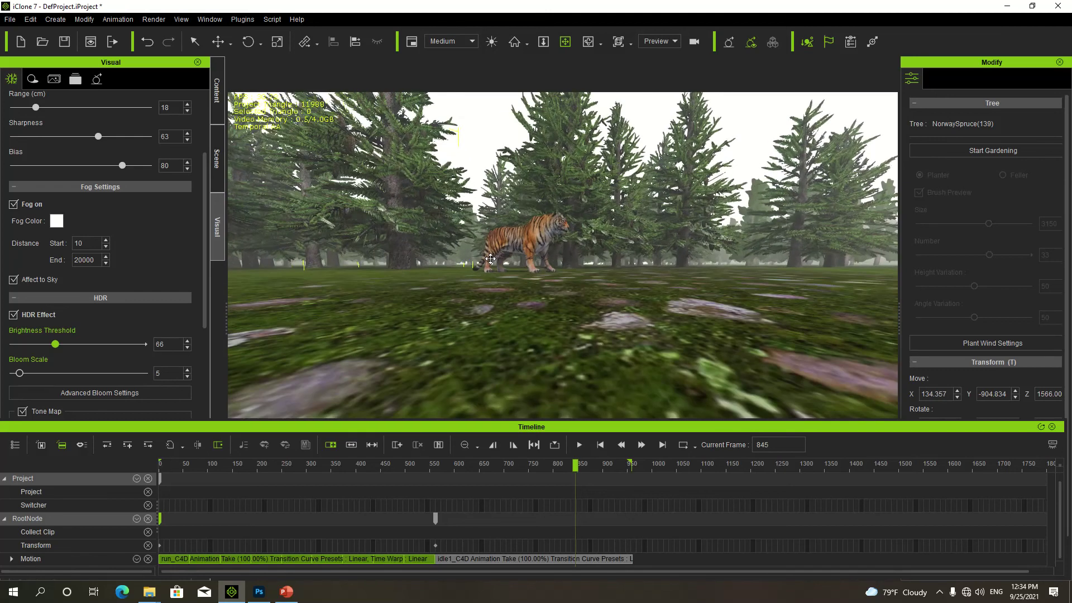